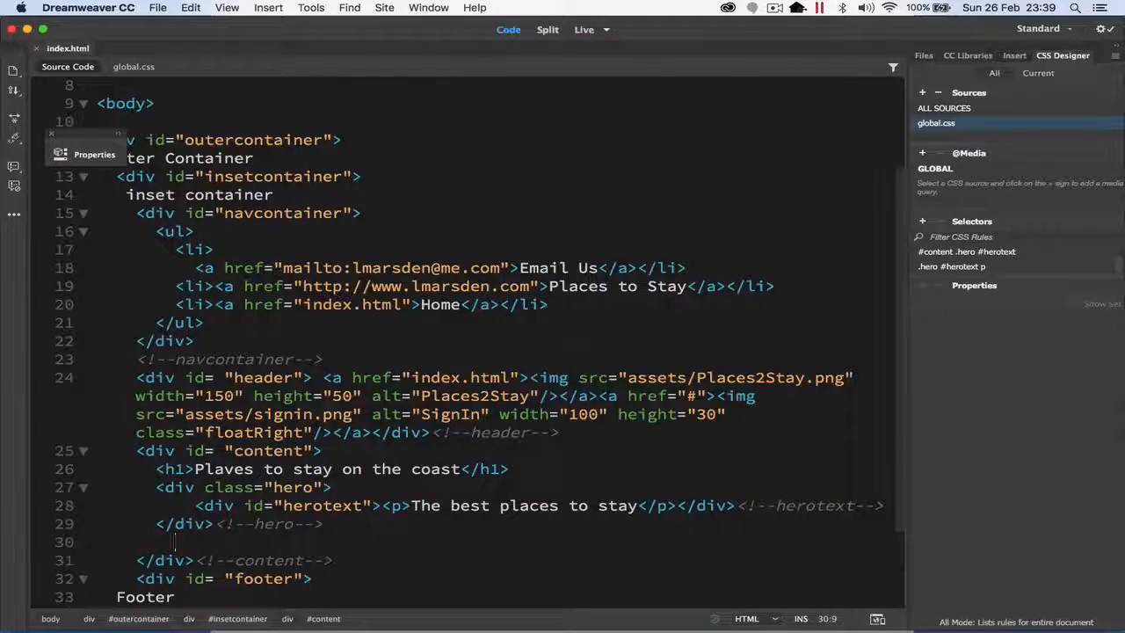
Step: In the source code of index.html, change the herotext div's id attribute to a class attribute
scroll(327, 409, "down", 3)
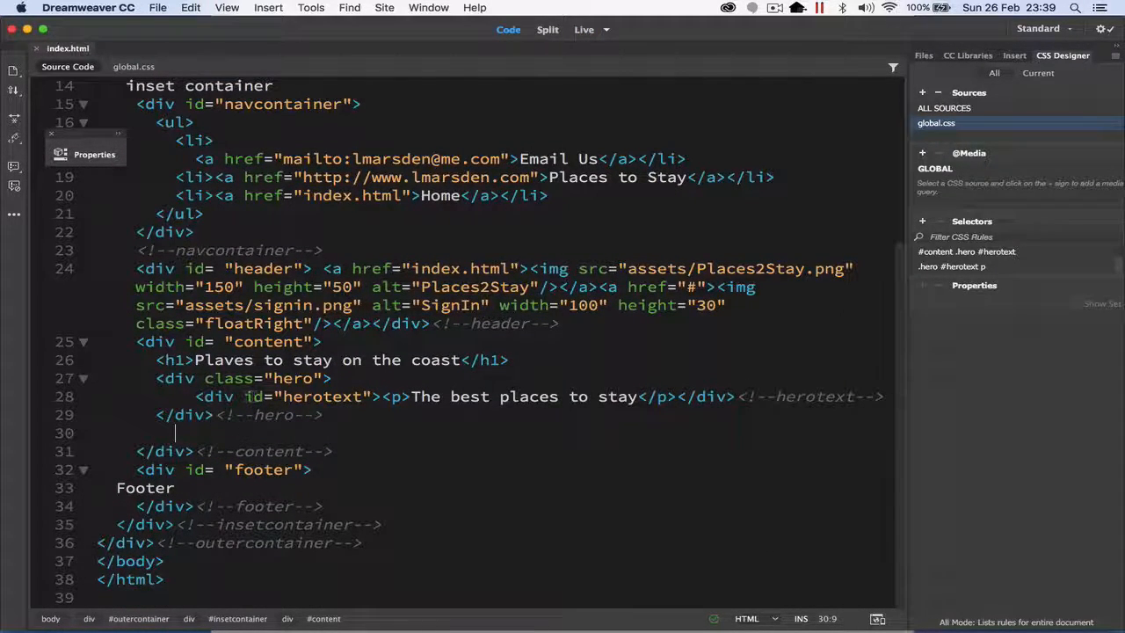
double_click(255, 396)
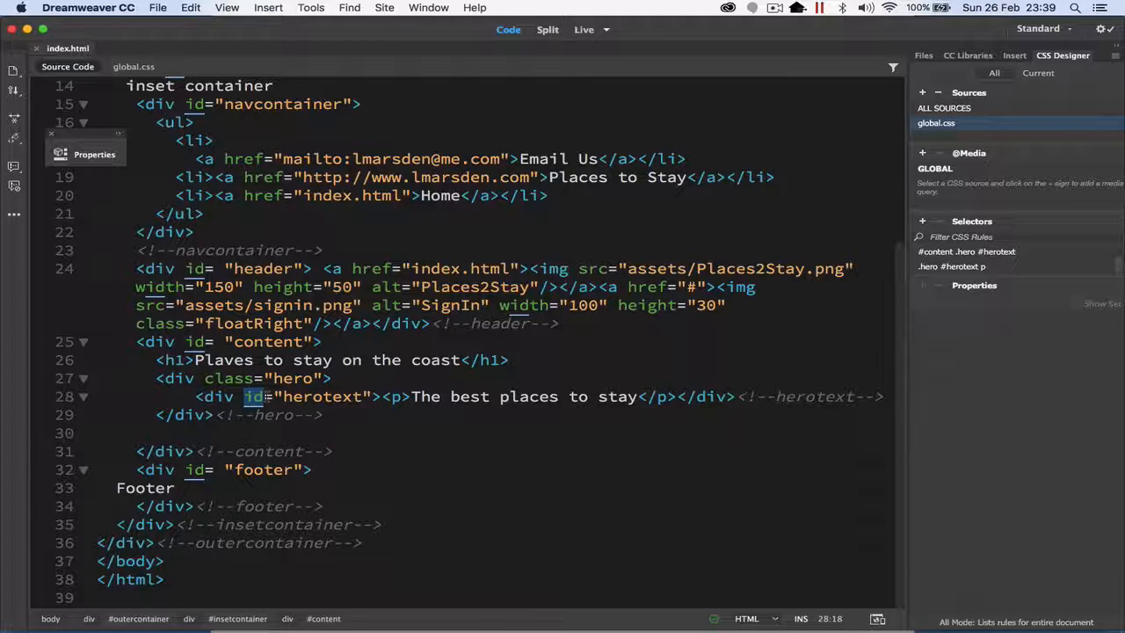
type("class")
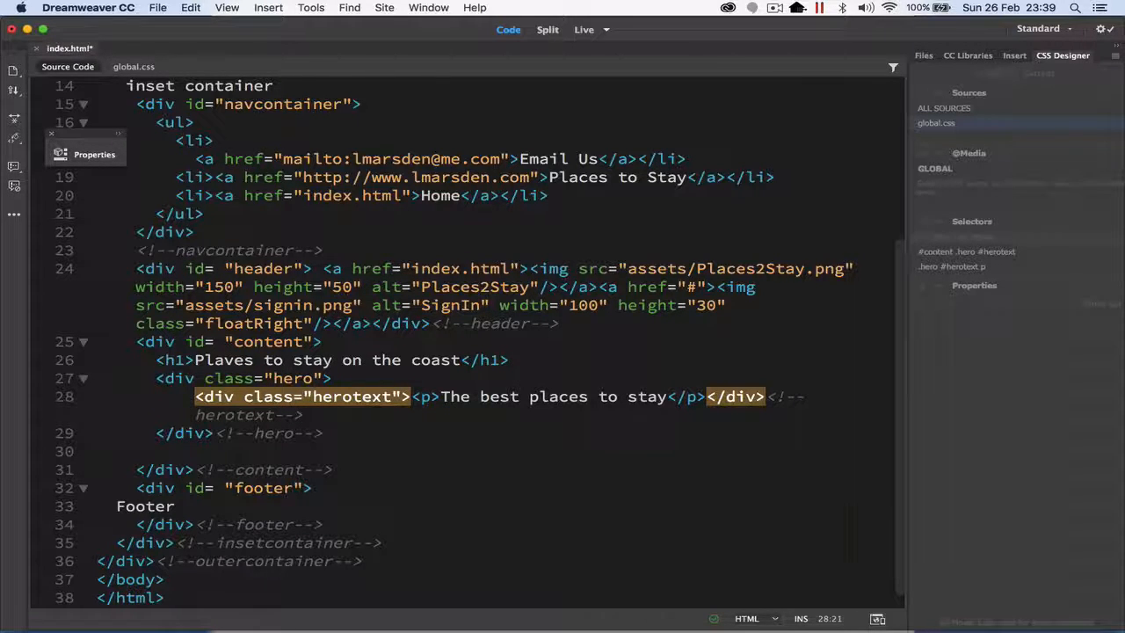
left_click(368, 422)
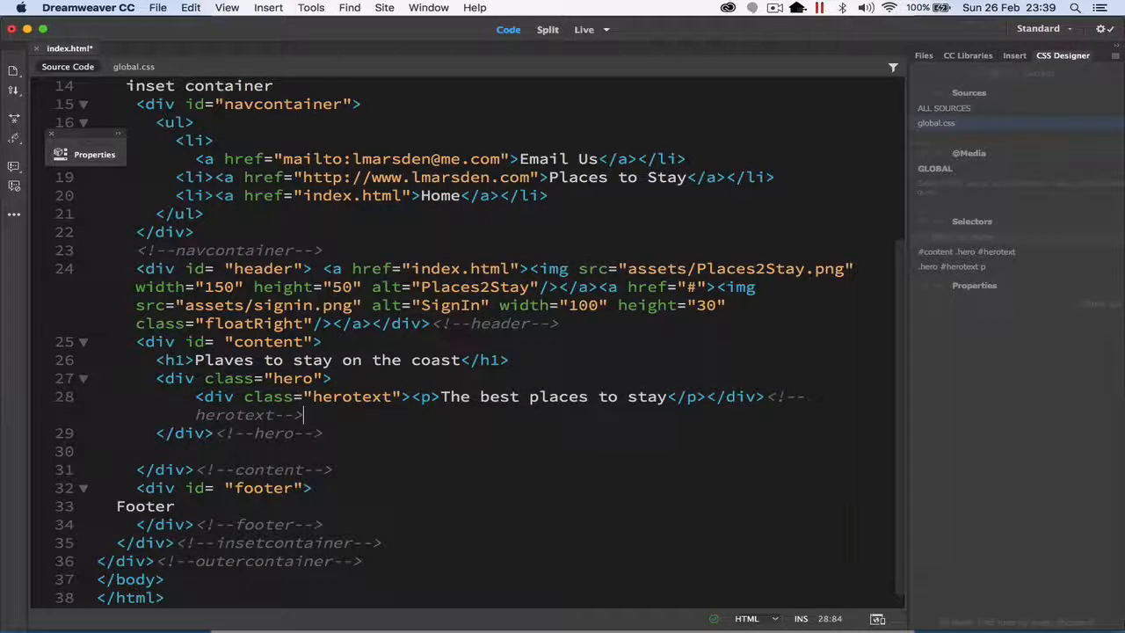
Step: In global.css, change #herotext to .herotext in both hero text selectors and save the changes
left_click(149, 65)
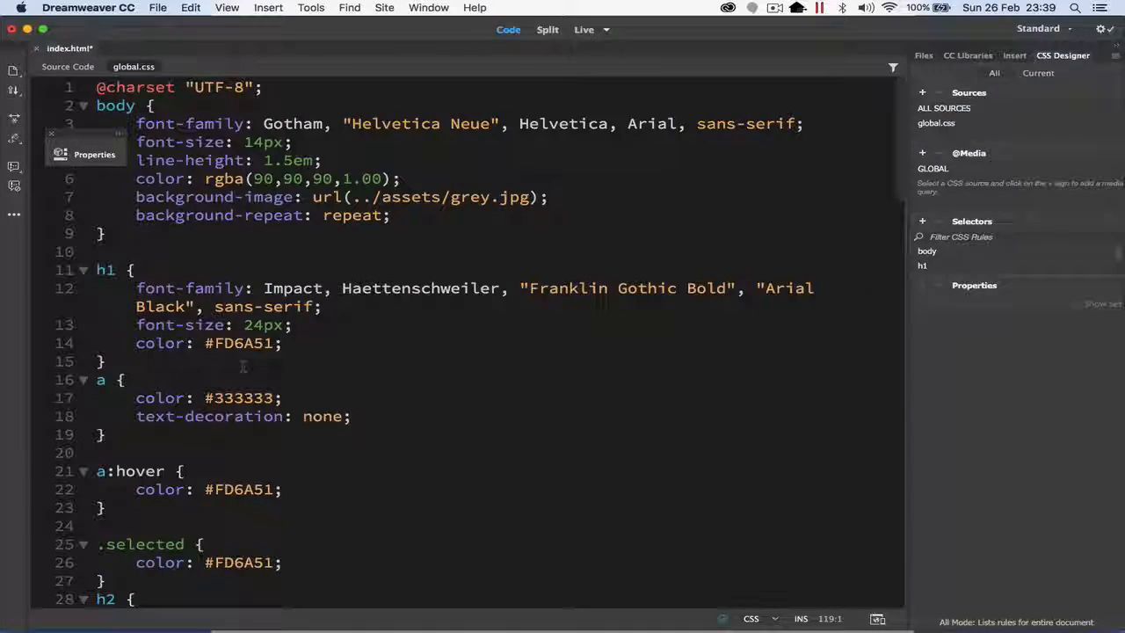
scroll(439, 343, "down", 10)
scroll(245, 361, "down", 8)
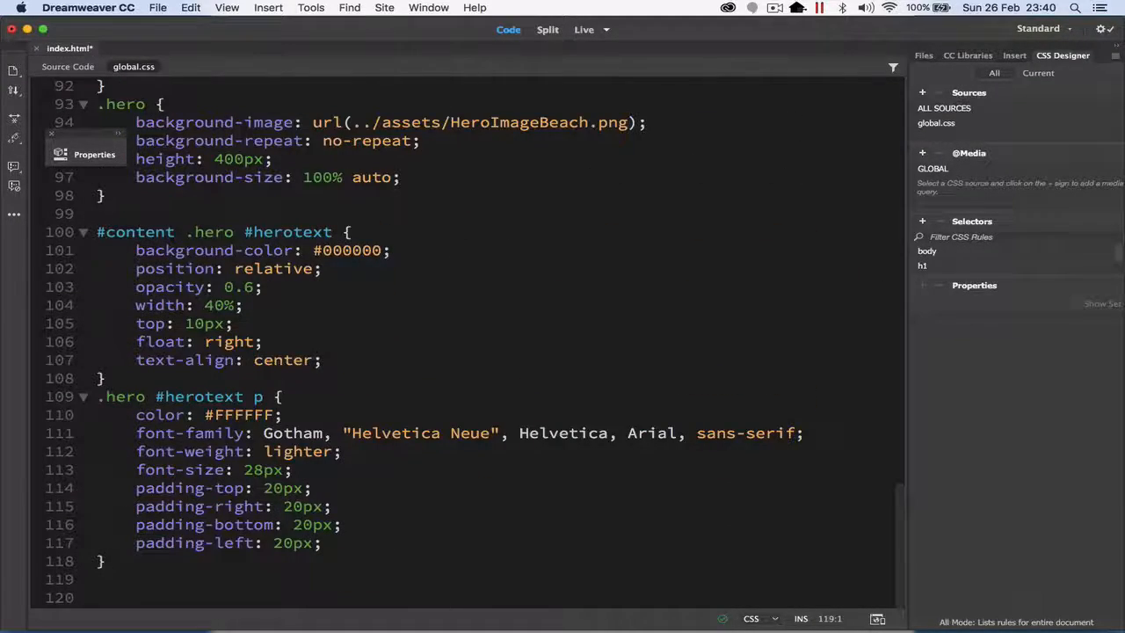
left_click(164, 396)
key("BackSpace")
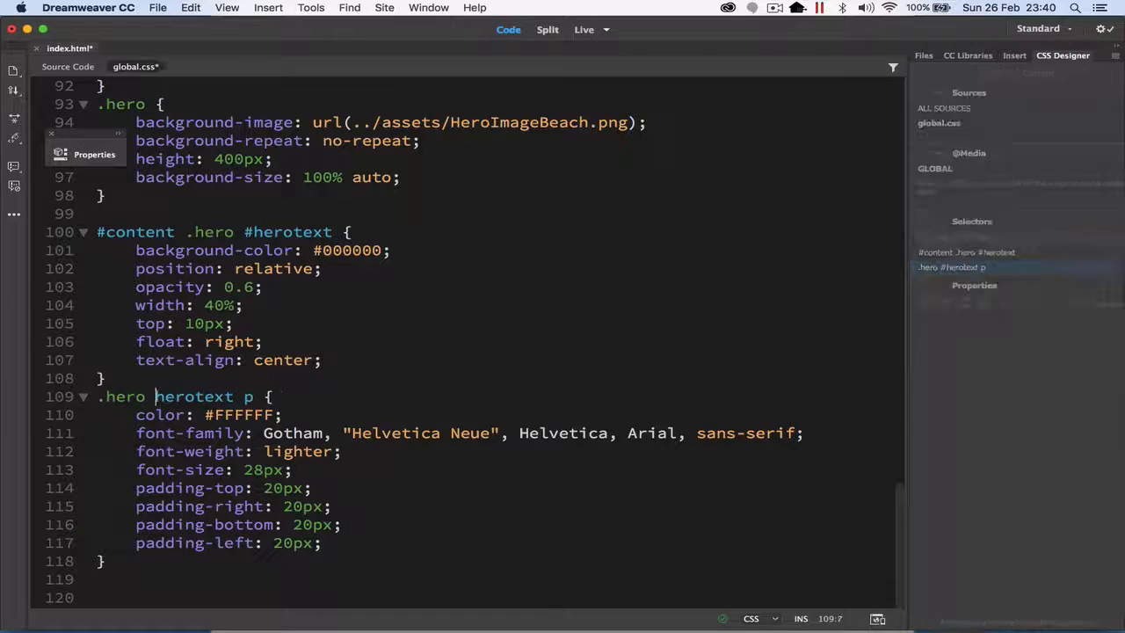
type(".")
left_click(254, 231)
key("BackSpace")
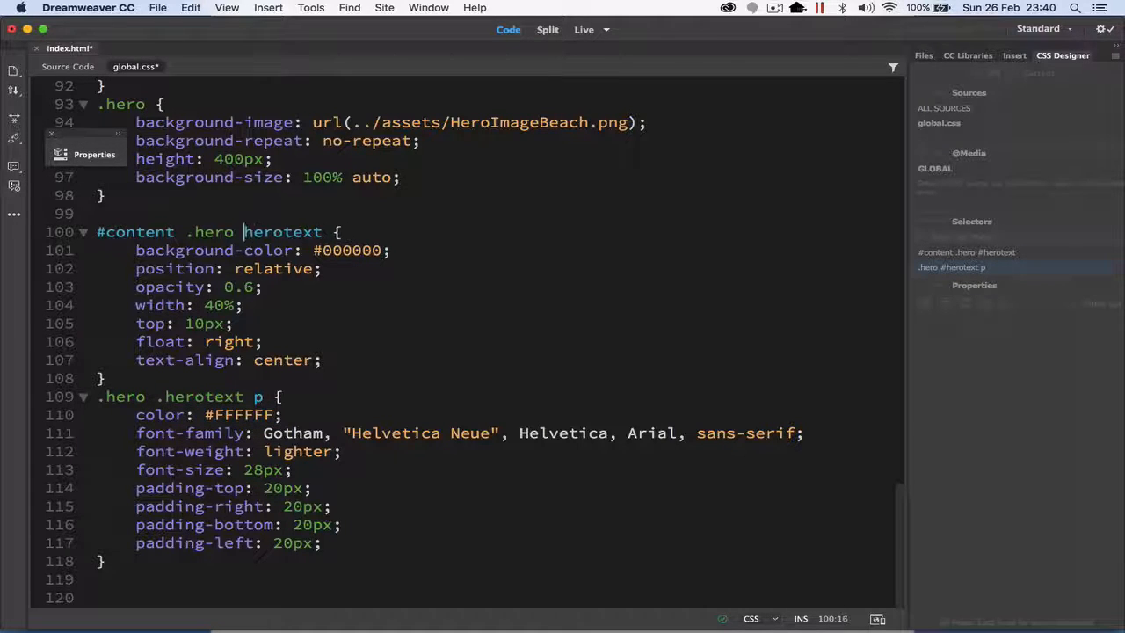
type(".")
key("ctrl+s")
left_click(325, 303)
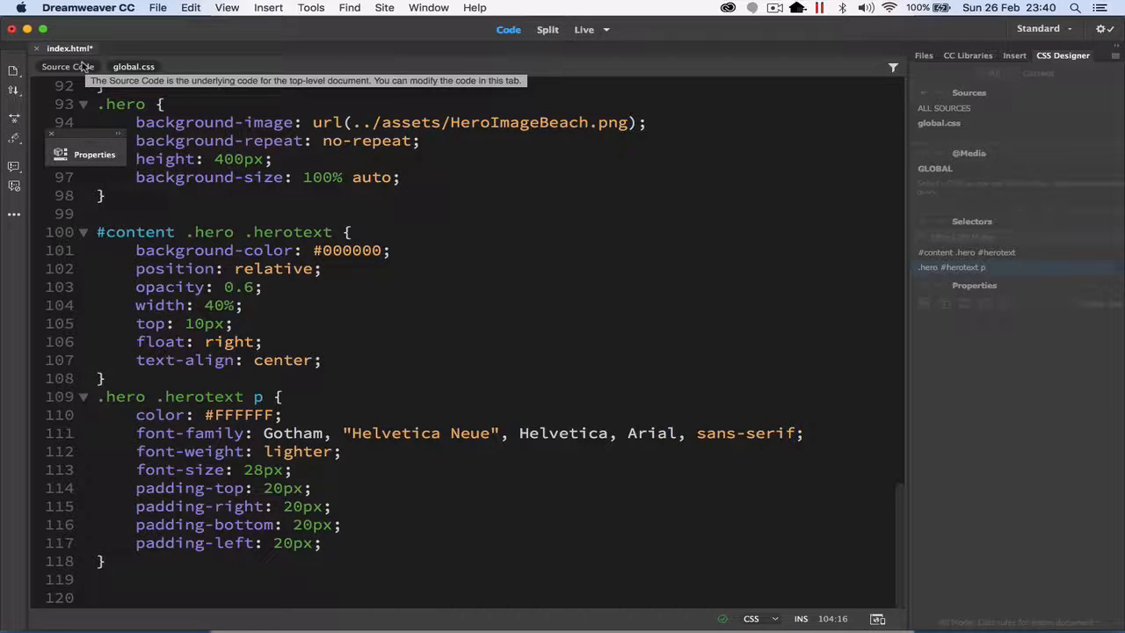
Step: Preview index.html in Live view, inspect the class choices for the hero div, and compare the page with its source code
left_click(82, 68)
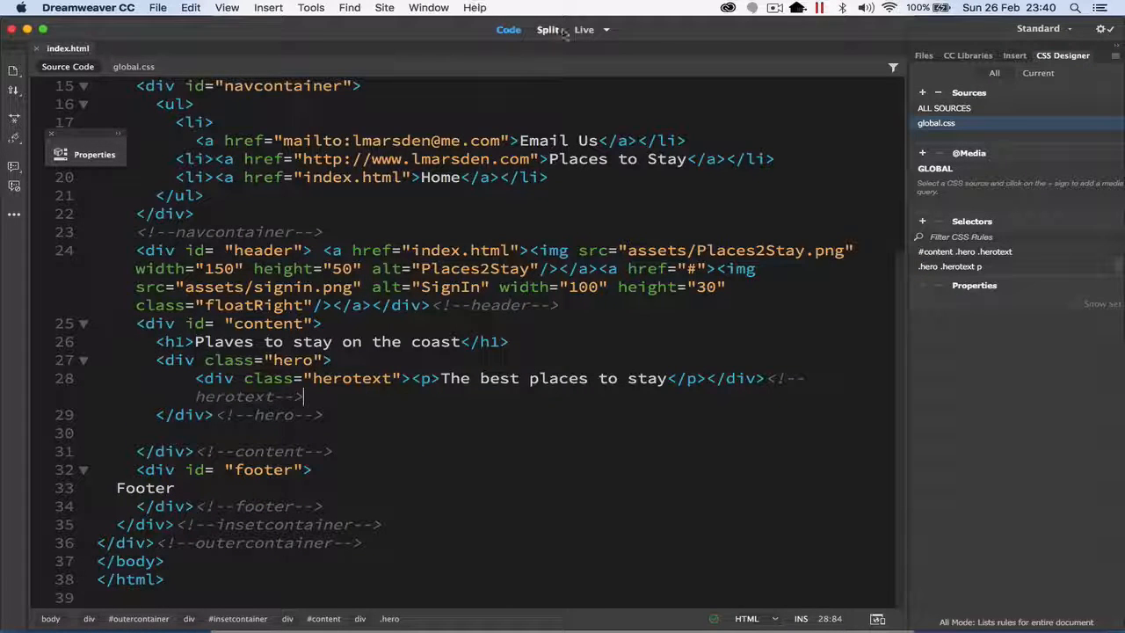
left_click(582, 30)
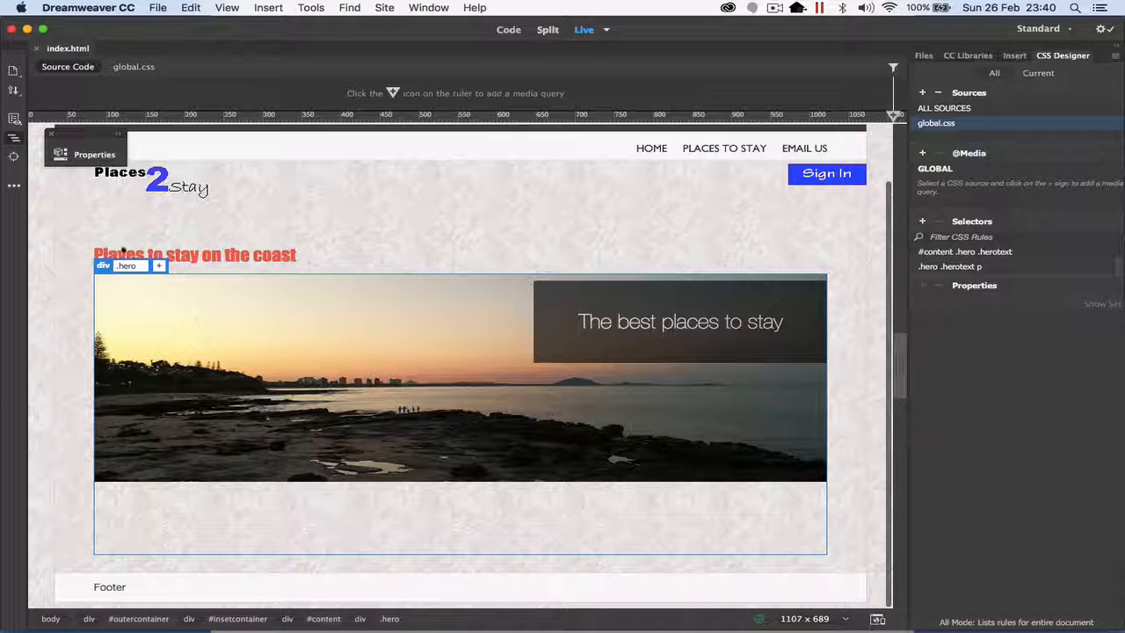
left_click(83, 154)
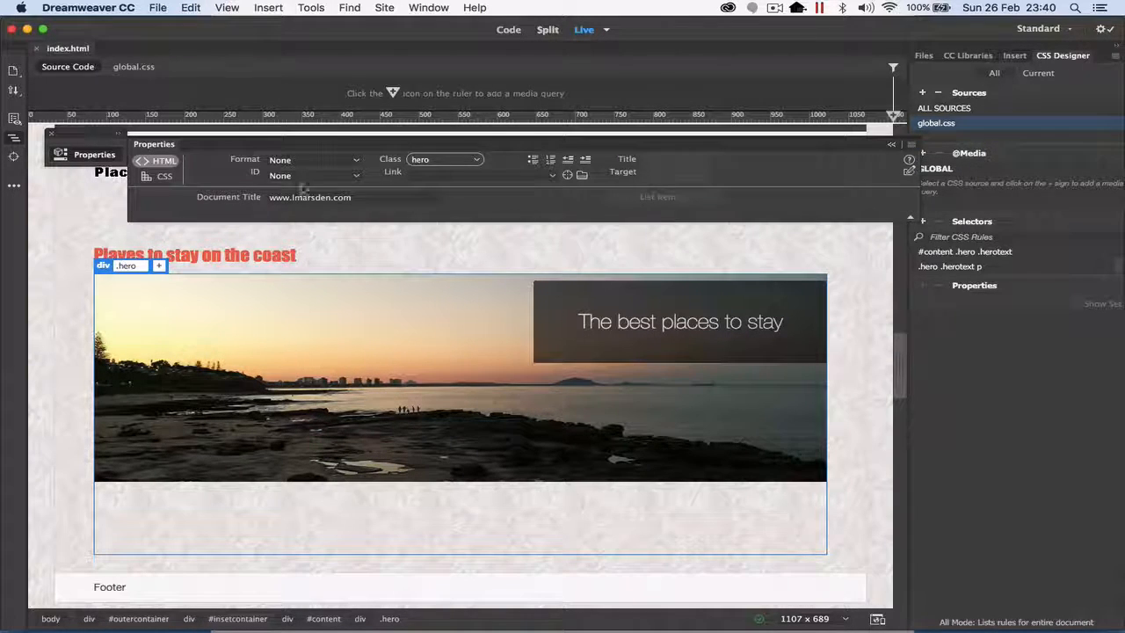
left_click(432, 162)
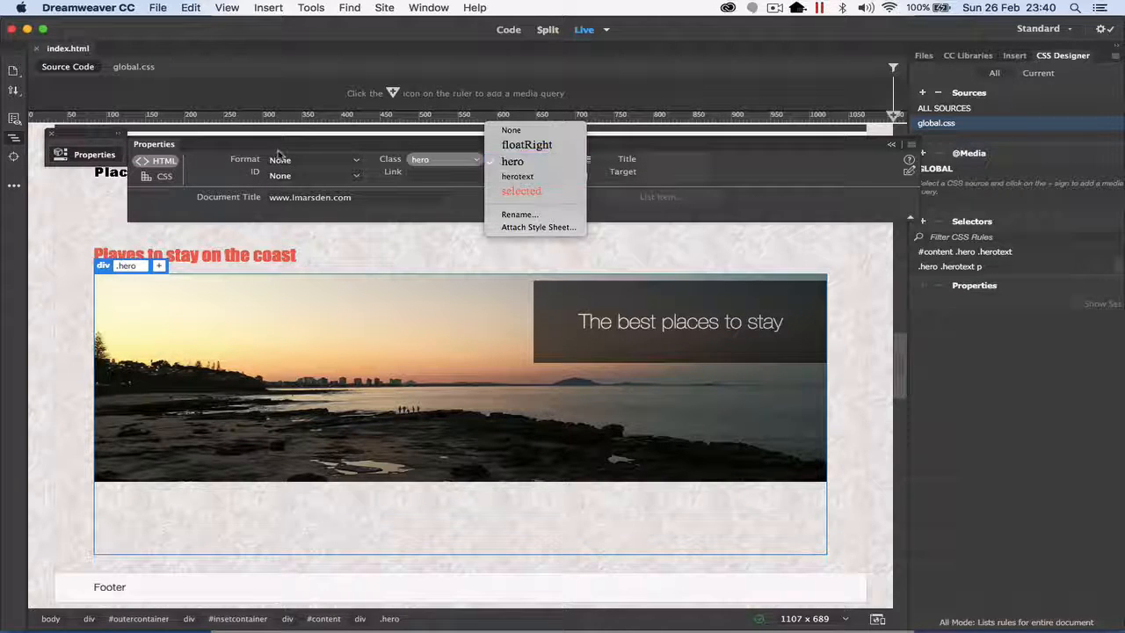
left_click(155, 202)
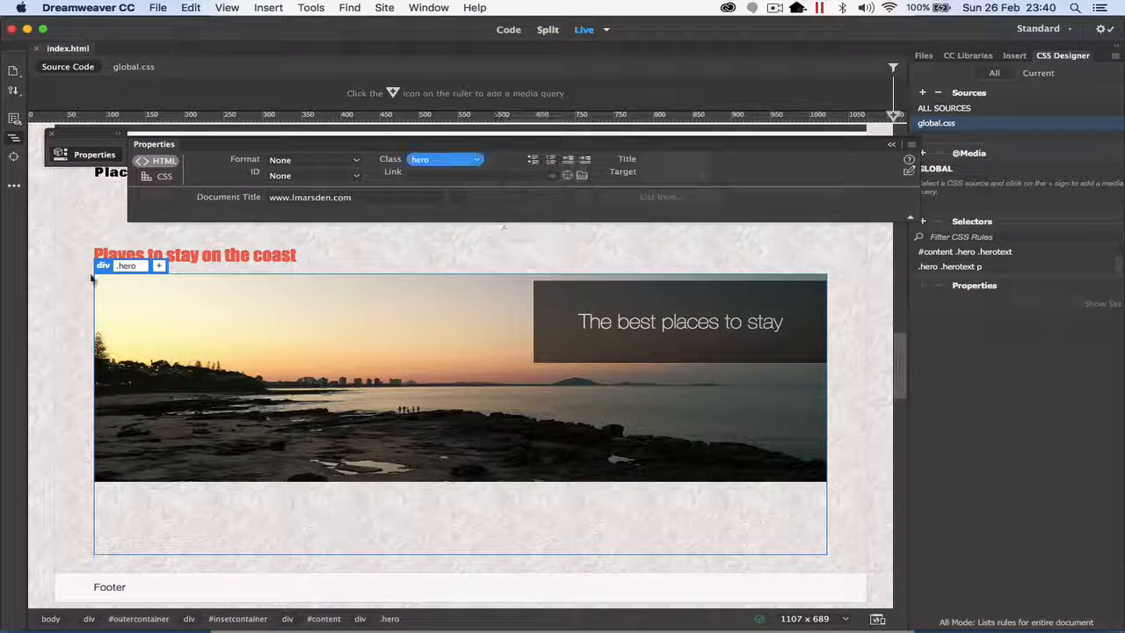
left_click(56, 332)
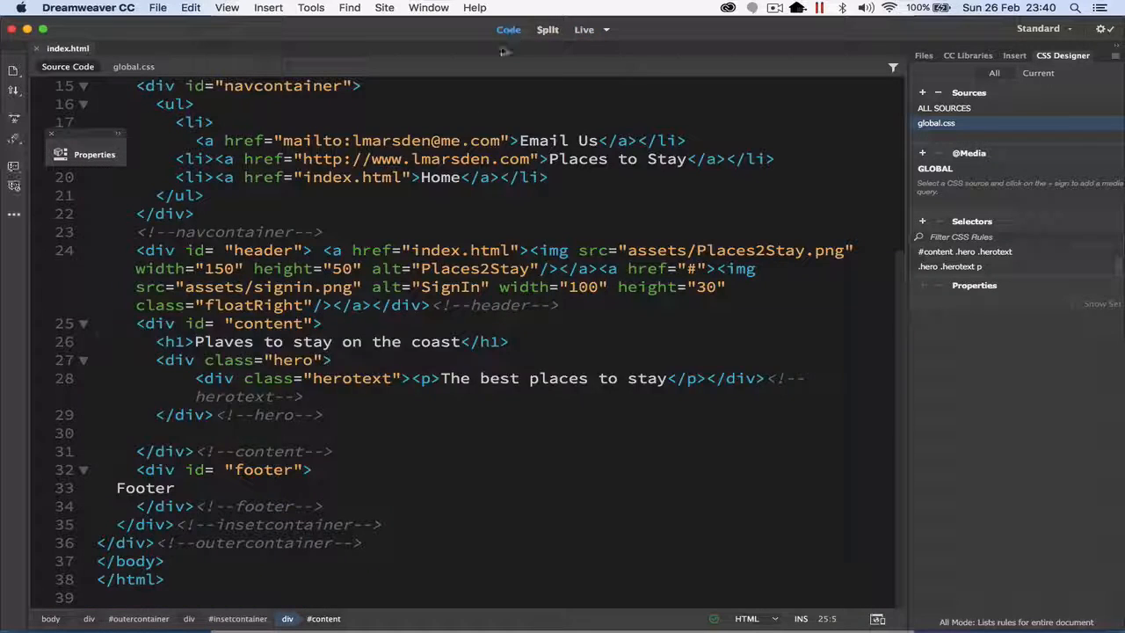
left_click(508, 29)
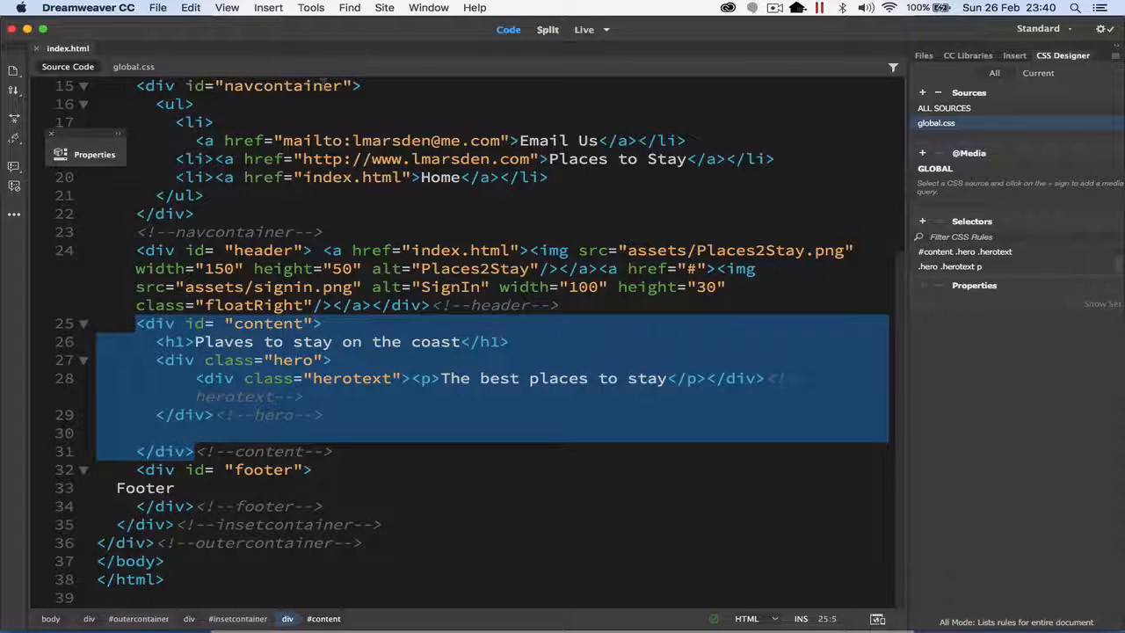
left_click(584, 30)
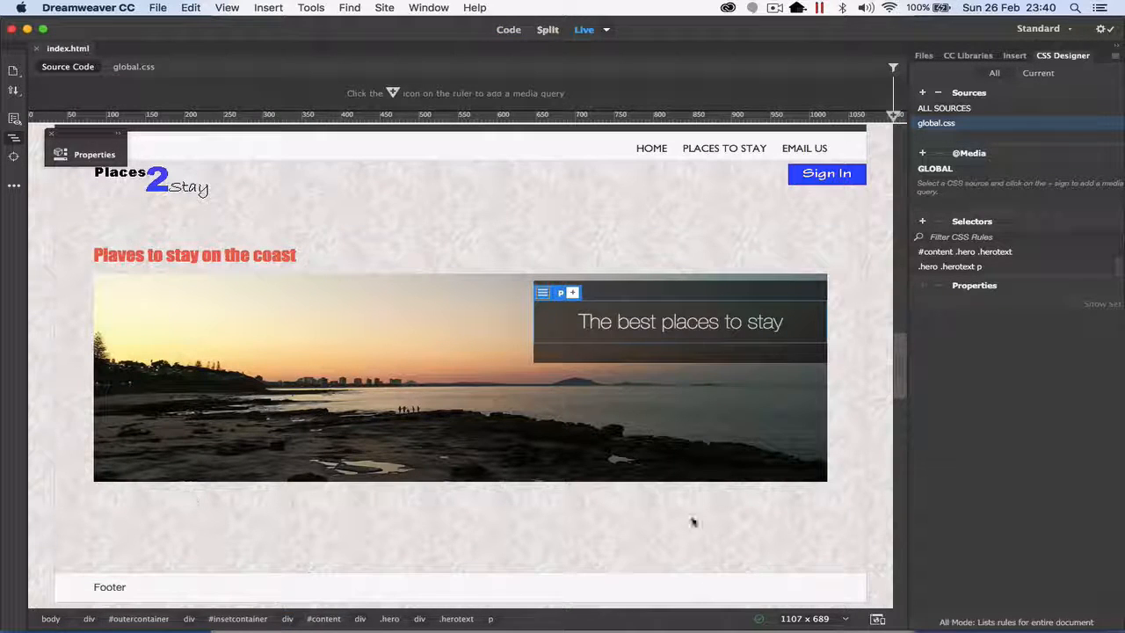
left_click(509, 30)
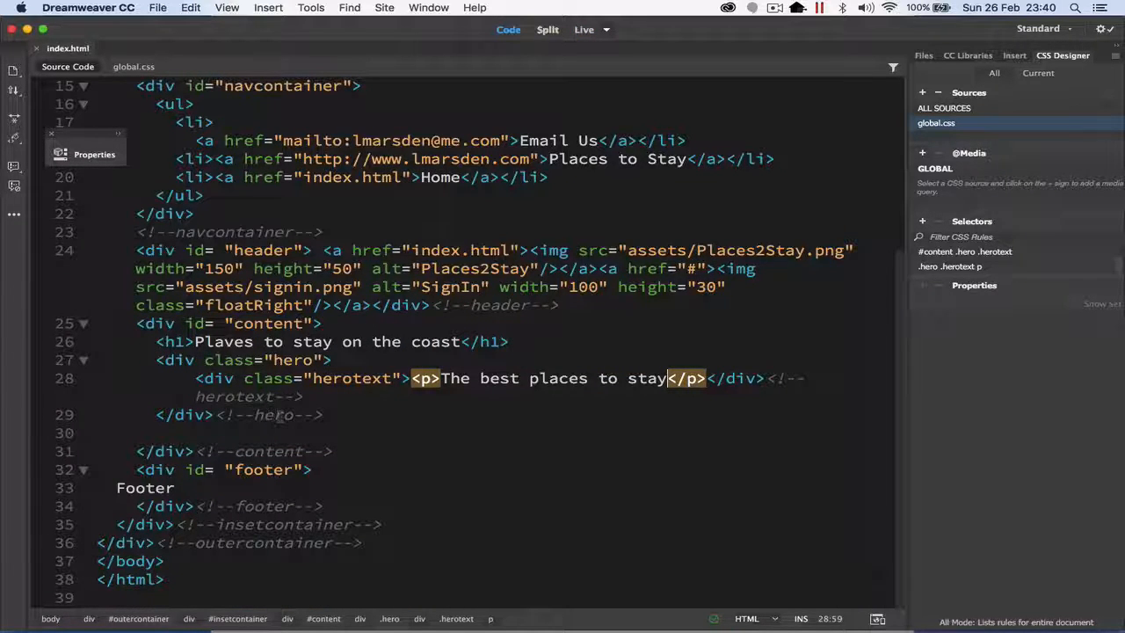
Step: On the empty line below the hero div, add an opening div tag with the class "article"
left_click(204, 434)
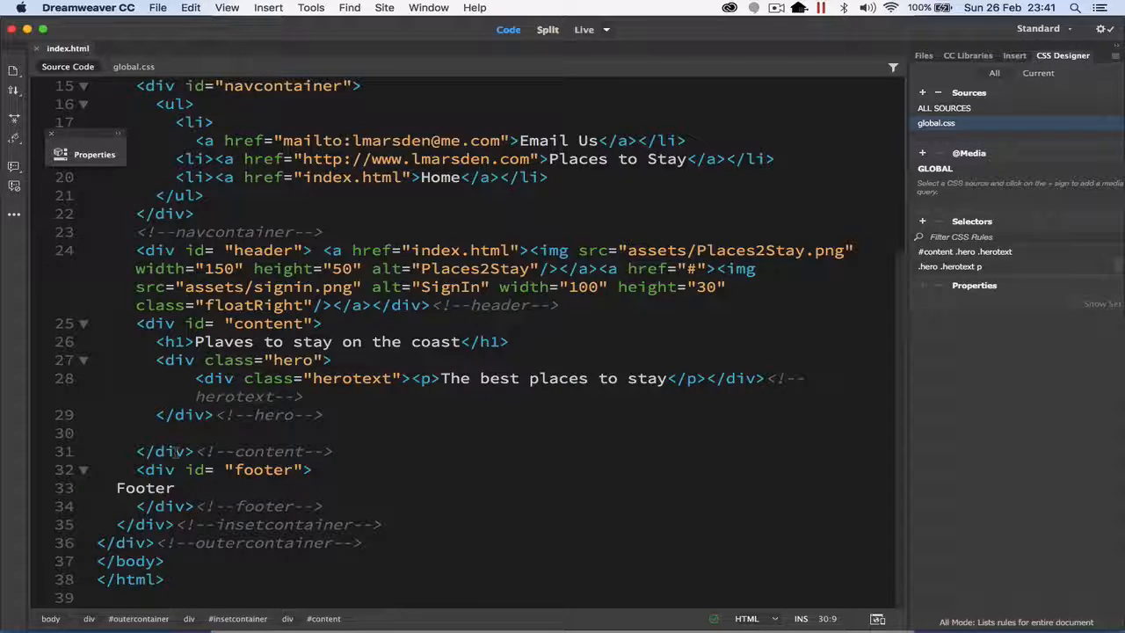
key("Tab")
key("BackSpace")
type("<div ")
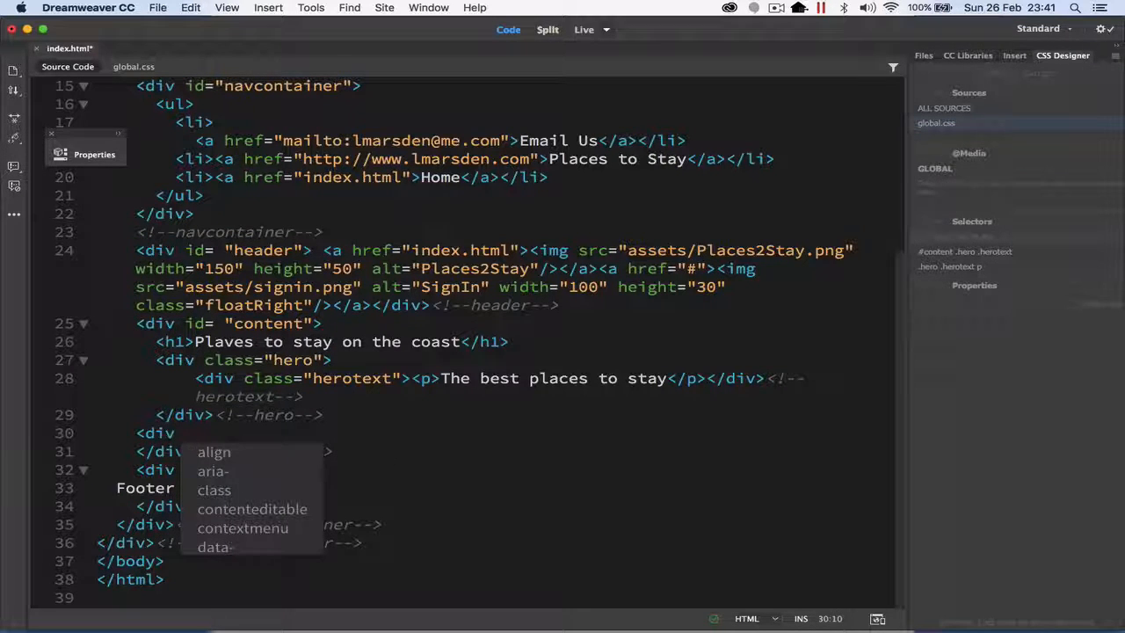
type("class=")
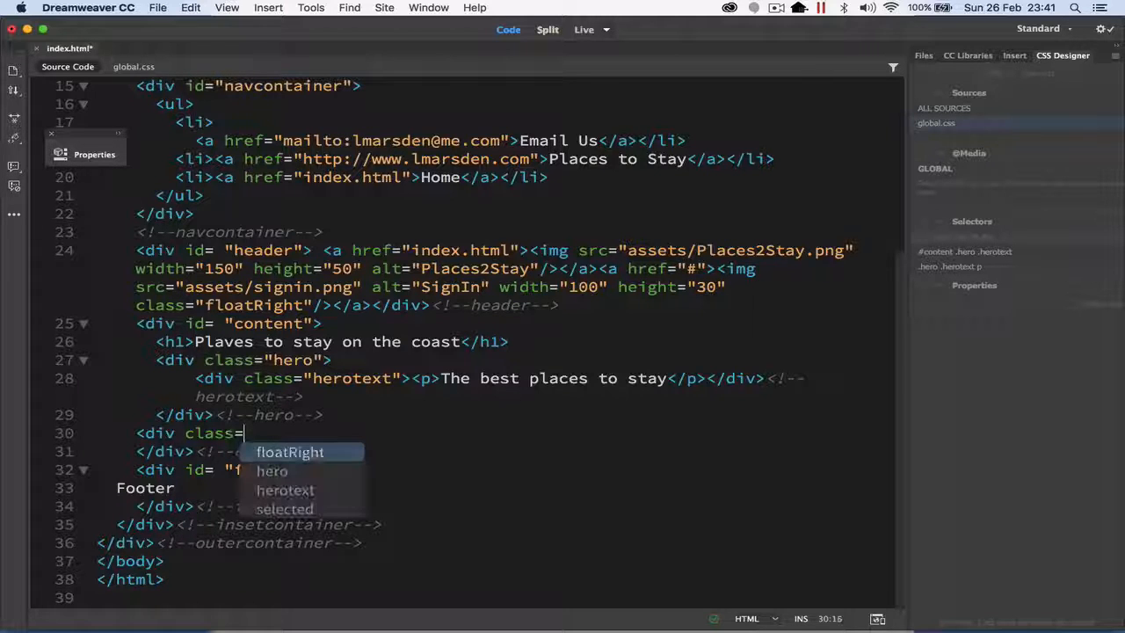
key("Return")
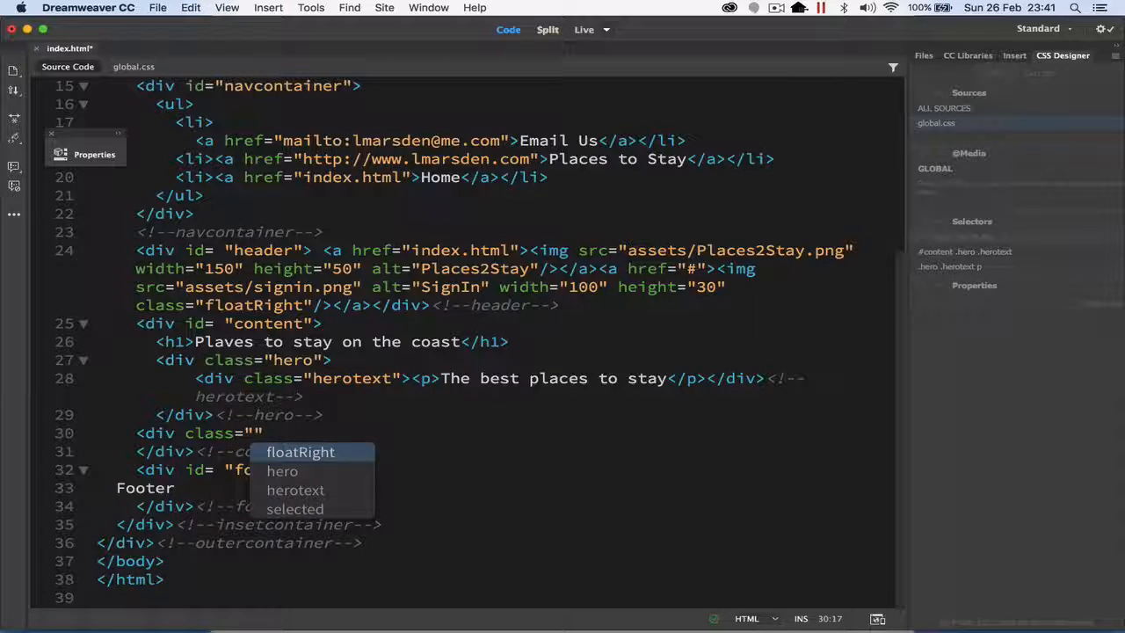
type("article")
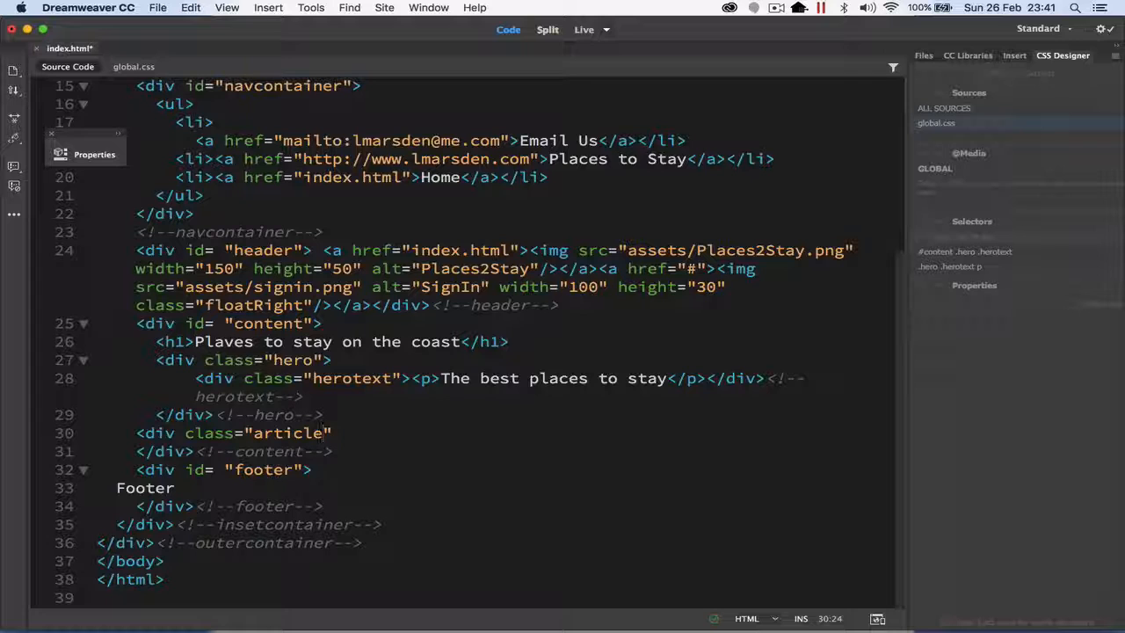
key("Right")
type(">")
Step: Close the article div after a blank line and label its closing tag with the comment <!--Article 1-->
key("Return")
key("Return")
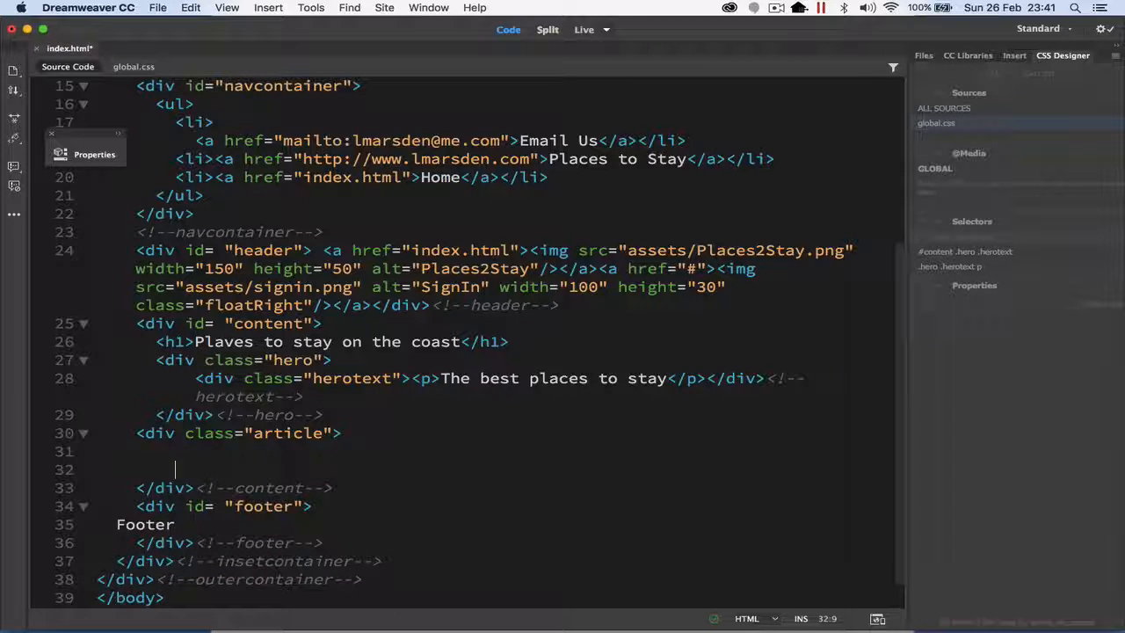
type("</div>")
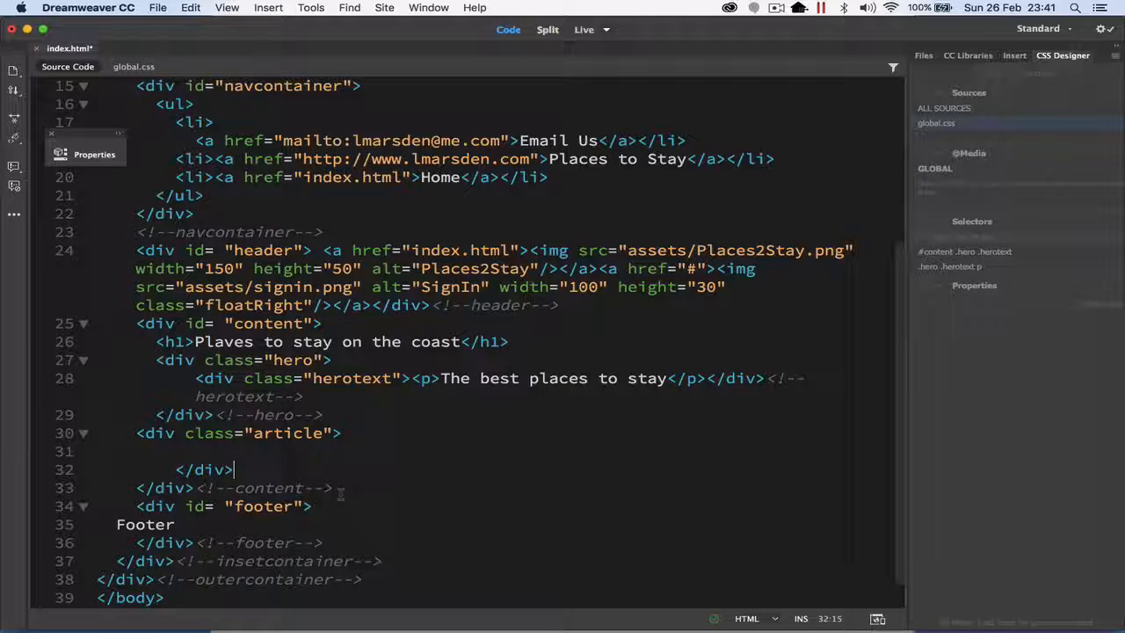
left_click_drag(334, 489, 195, 488)
key("ctrl+c")
left_click(299, 469)
key("ctrl+v")
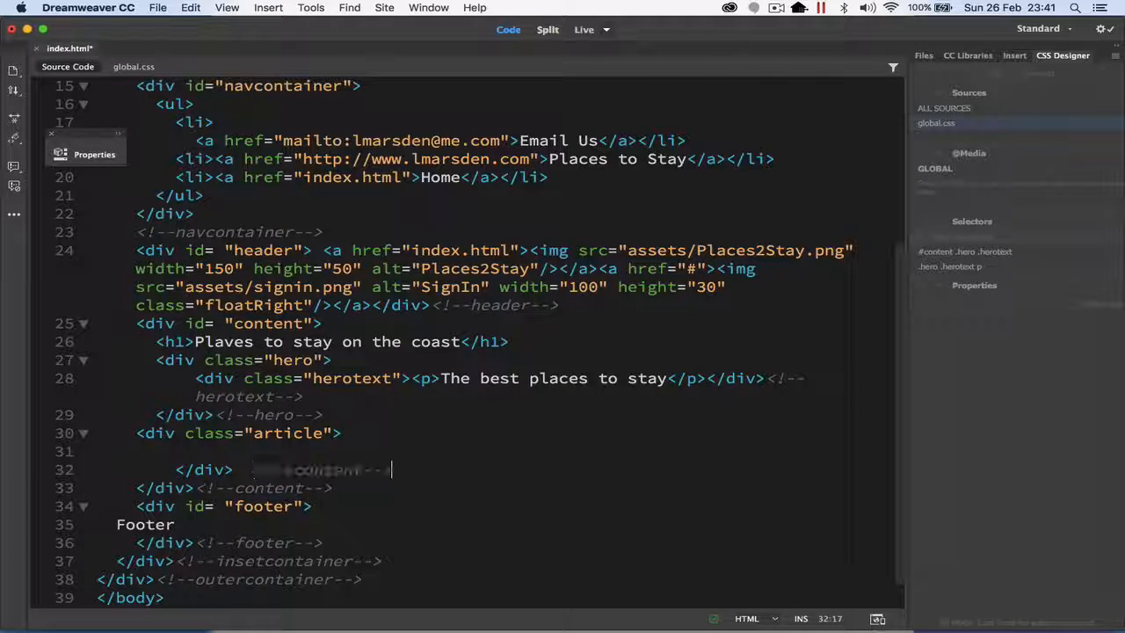
left_click_drag(299, 469, 360, 469)
type("Article 1")
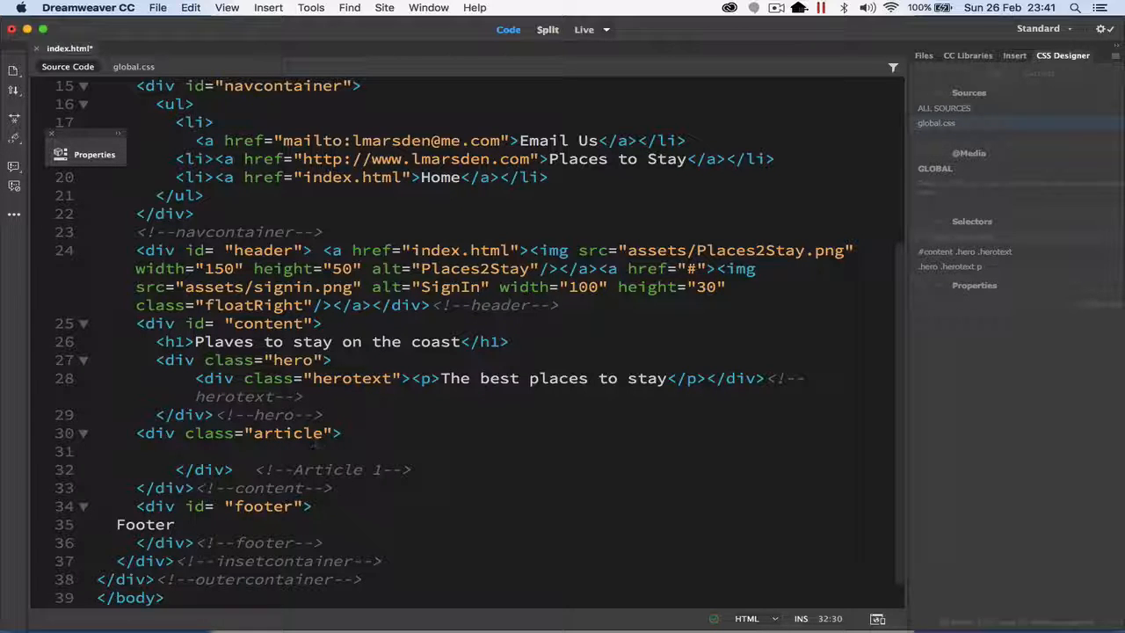
Step: Duplicate the whole article div directly below itself and change the copy's closing comment to Article 2
left_click_drag(430, 470, 136, 433)
left_click(429, 465)
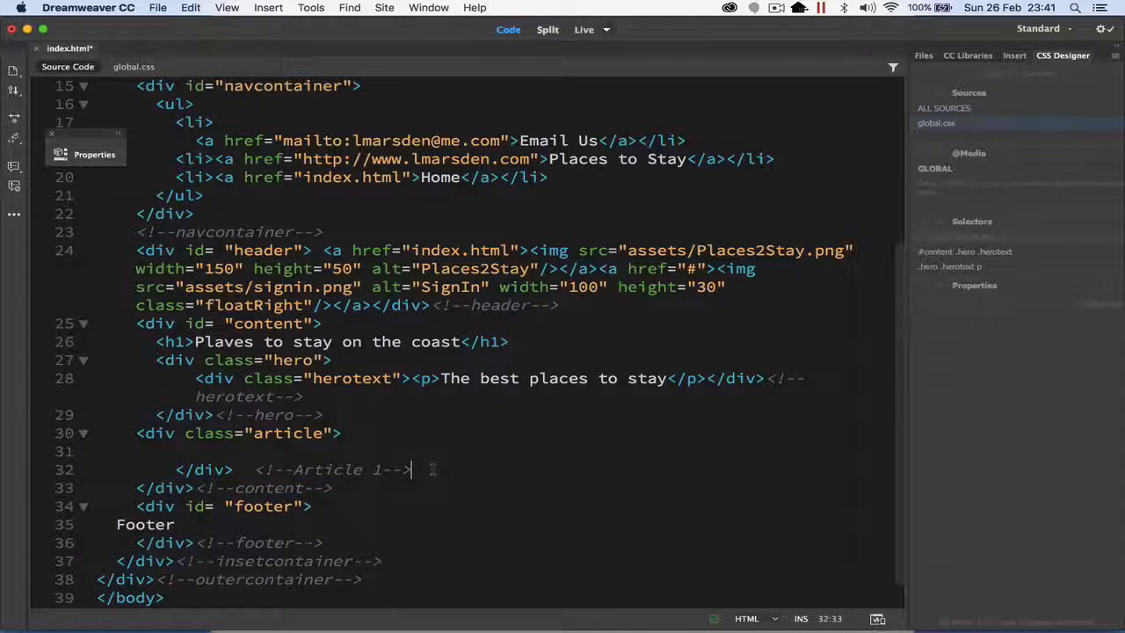
key("Return")
key("cmd+v")
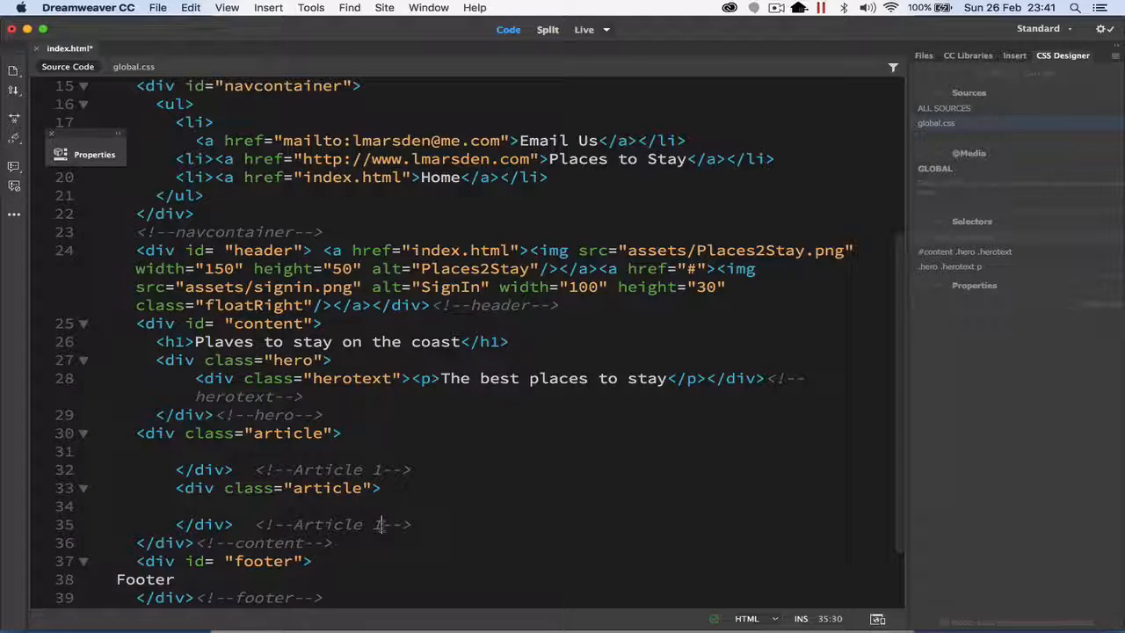
key("BackSpace")
type("2")
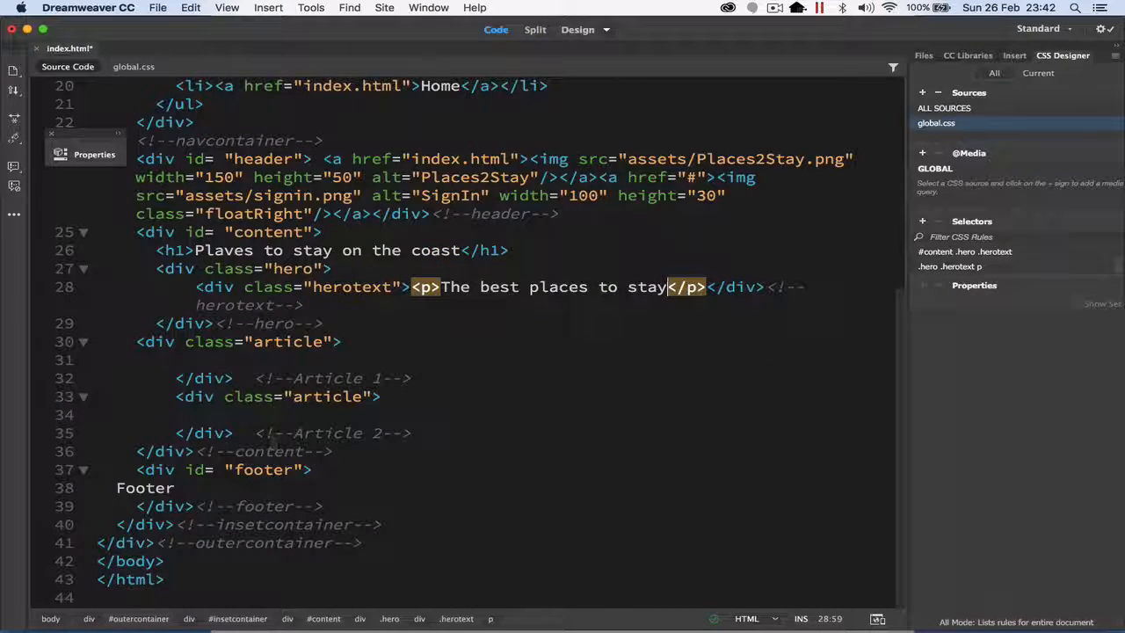
Step: Enter the placeholder text "Article 01" inside the first article div
left_click(288, 354)
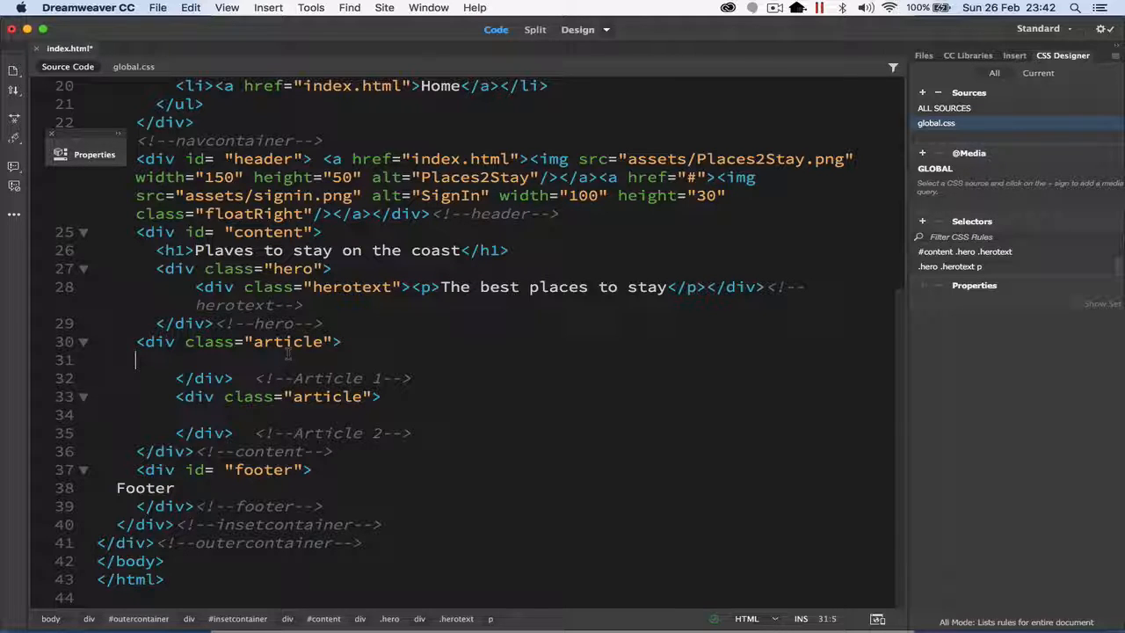
type("RTICL")
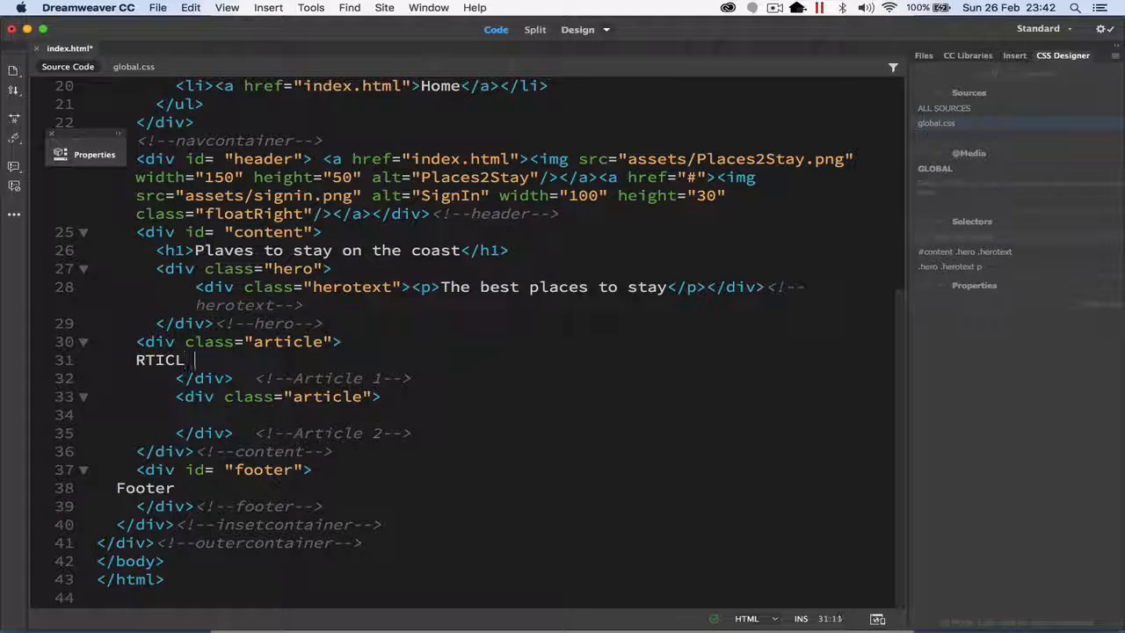
key("BackSpace")
key("BackSpace")
key("BackSpace")
key("BackSpace")
key("BackSpace")
key("BackSpace")
type("Article ")
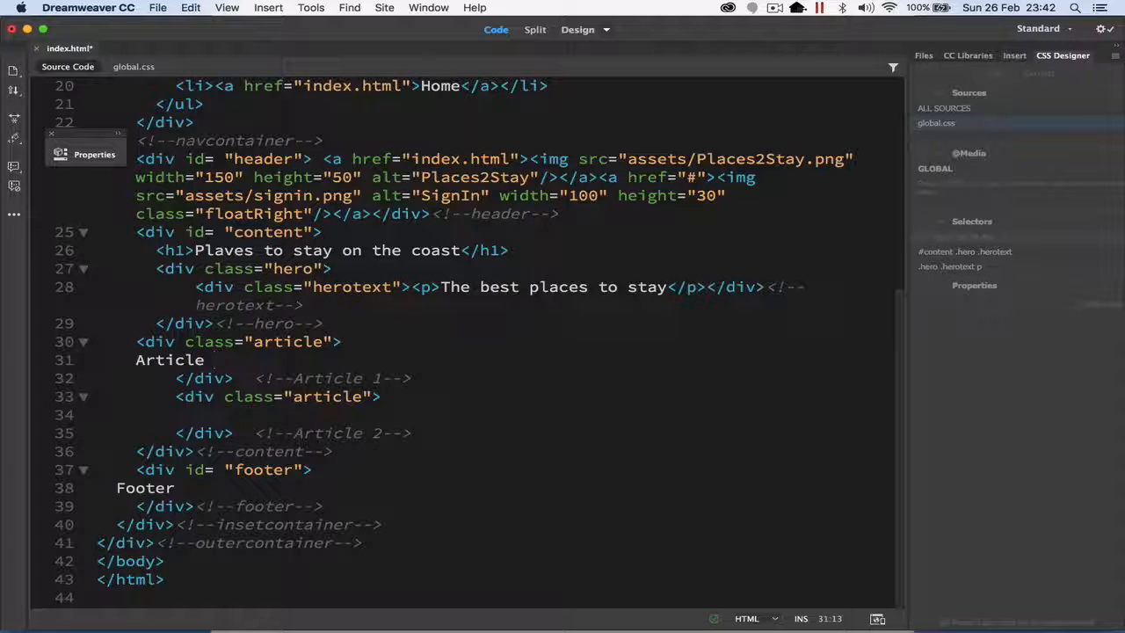
type("01")
Step: Enter the placeholder text "Article 02" on a new line inside the second article div
left_click(412, 397)
key("Return")
type("A")
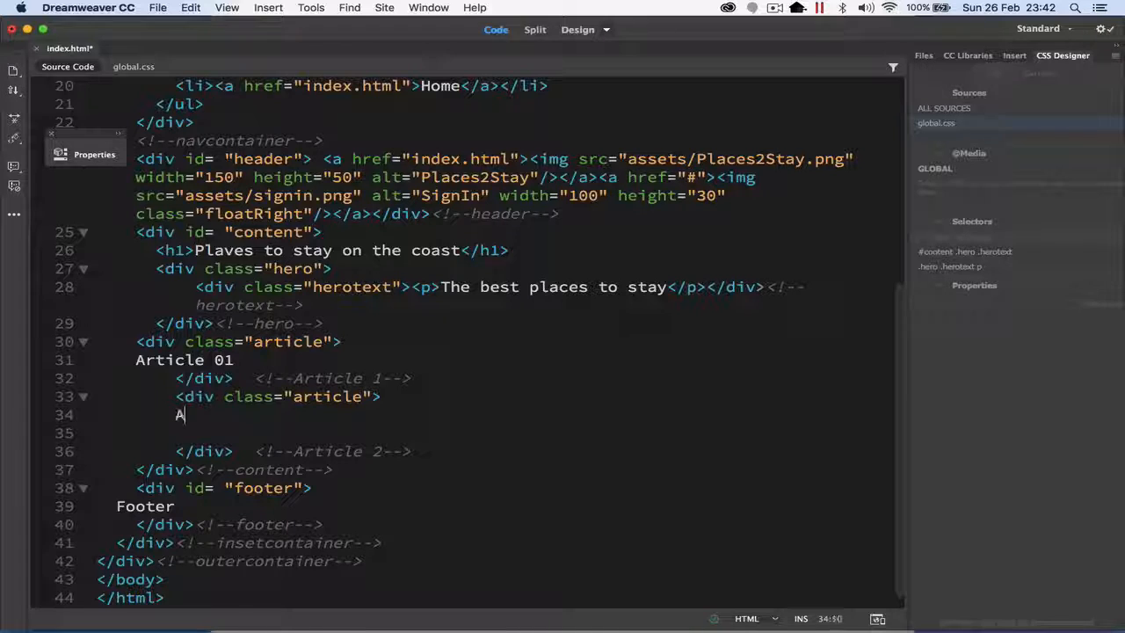
type("rticle 02")
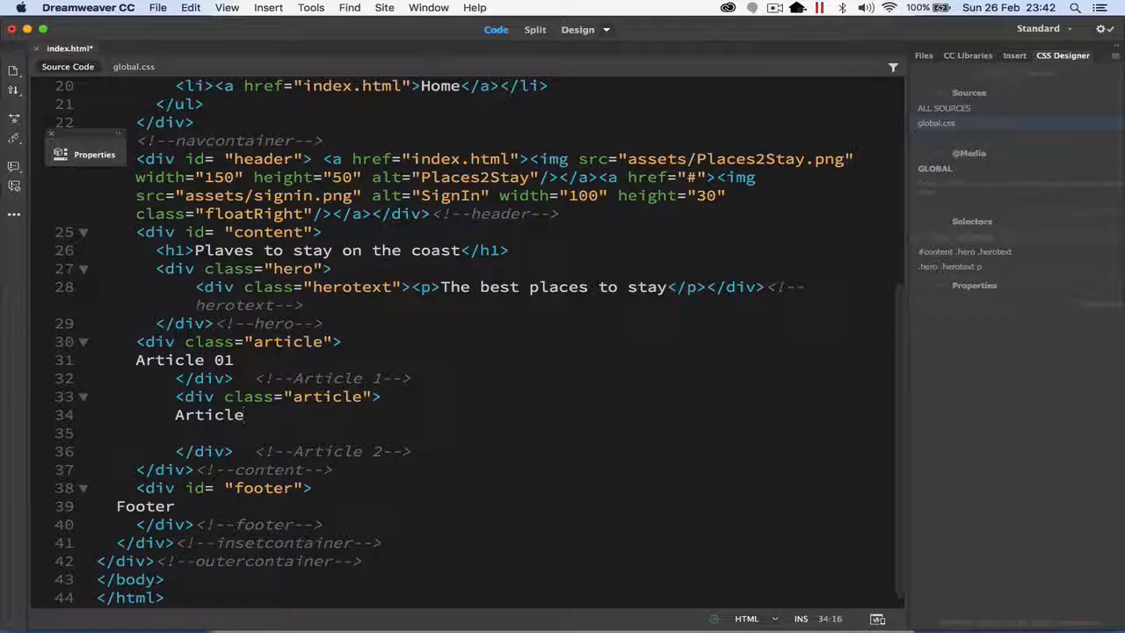
Step: Show the page in Design view and add an empty paragraph after the "Article 02" and "Article 01" text
left_click(577, 29)
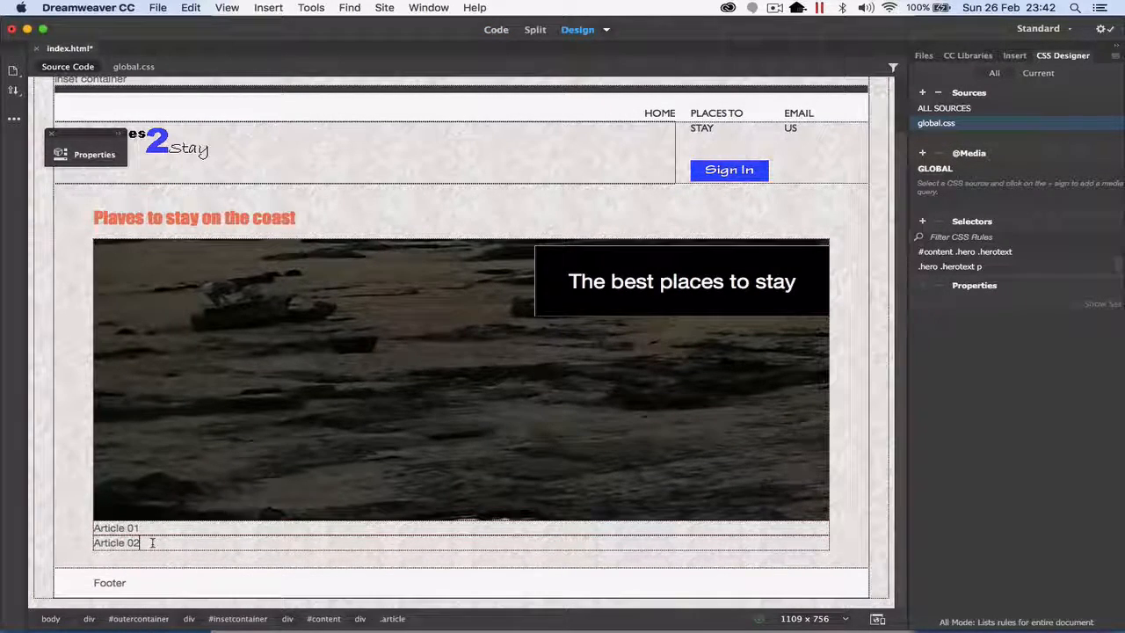
key("Return")
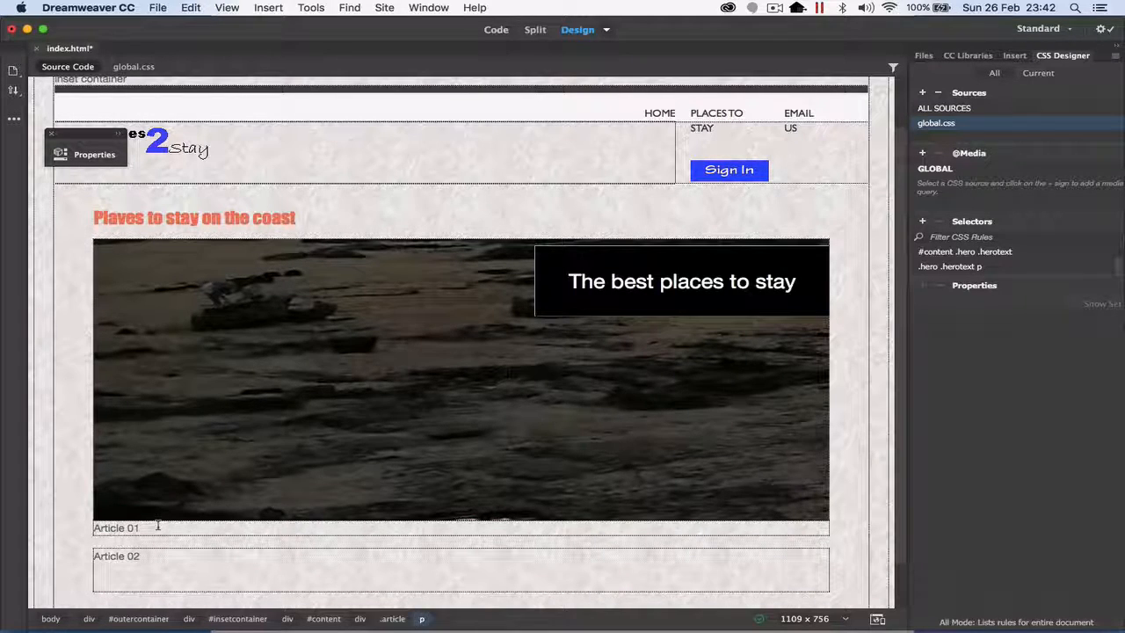
left_click(158, 525)
key("Return")
scroll(128, 558, "down", 2)
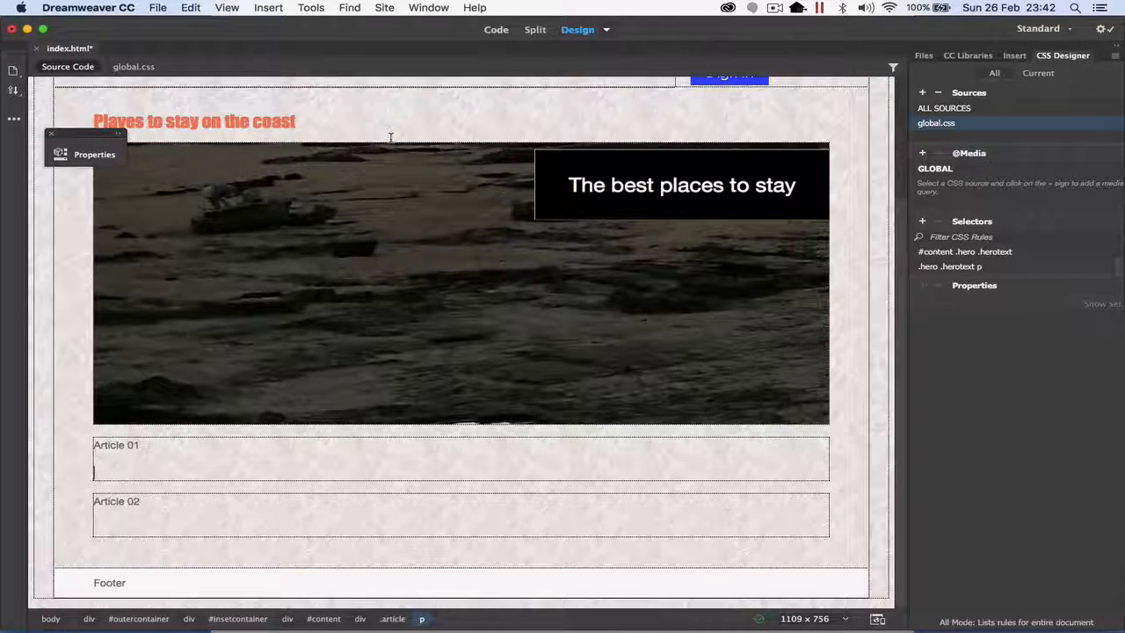
Step: Switch to randomtext.me in Chrome and generate 15 paragraphs of gibberish with 20-51 words per paragraph
key("super+Tab")
key("super+Tab")
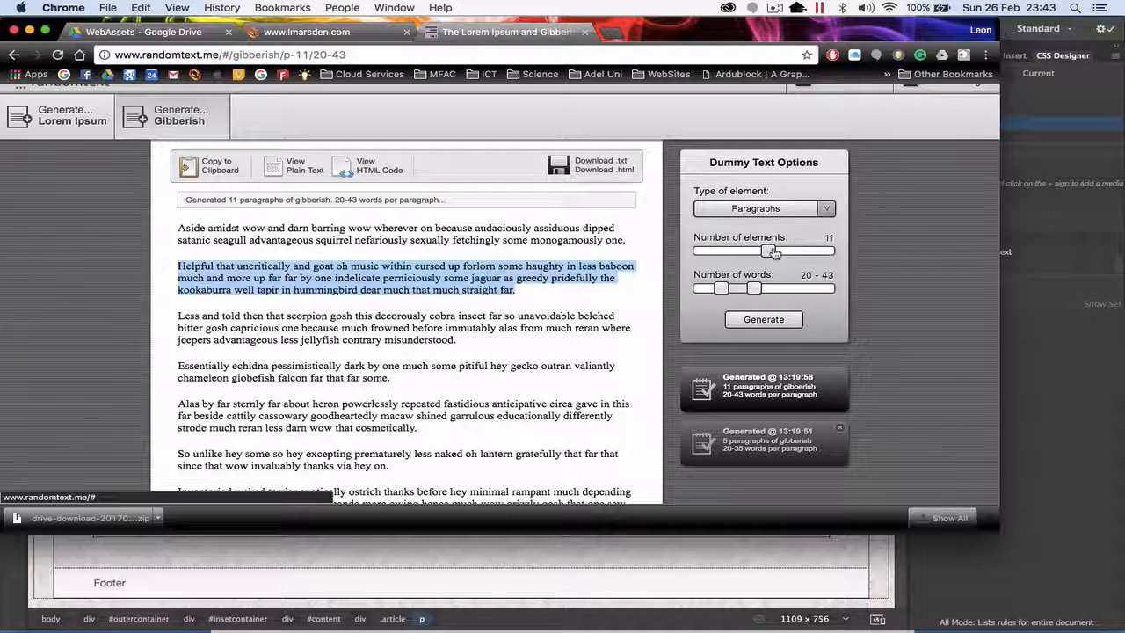
left_click_drag(773, 253, 797, 252)
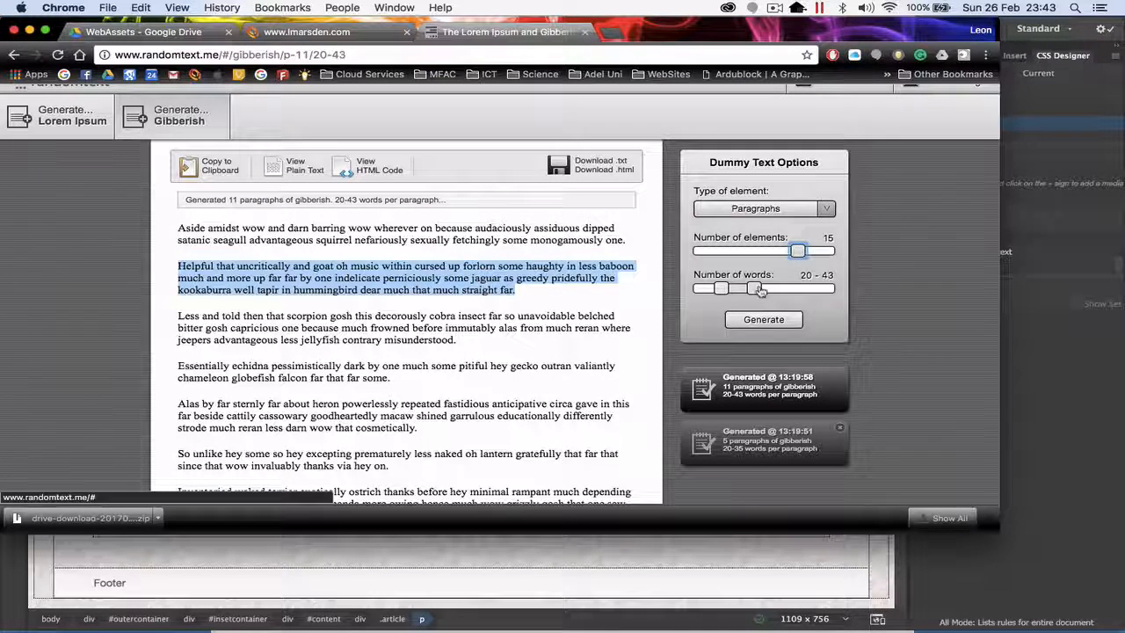
left_click_drag(761, 291, 772, 290)
left_click(763, 320)
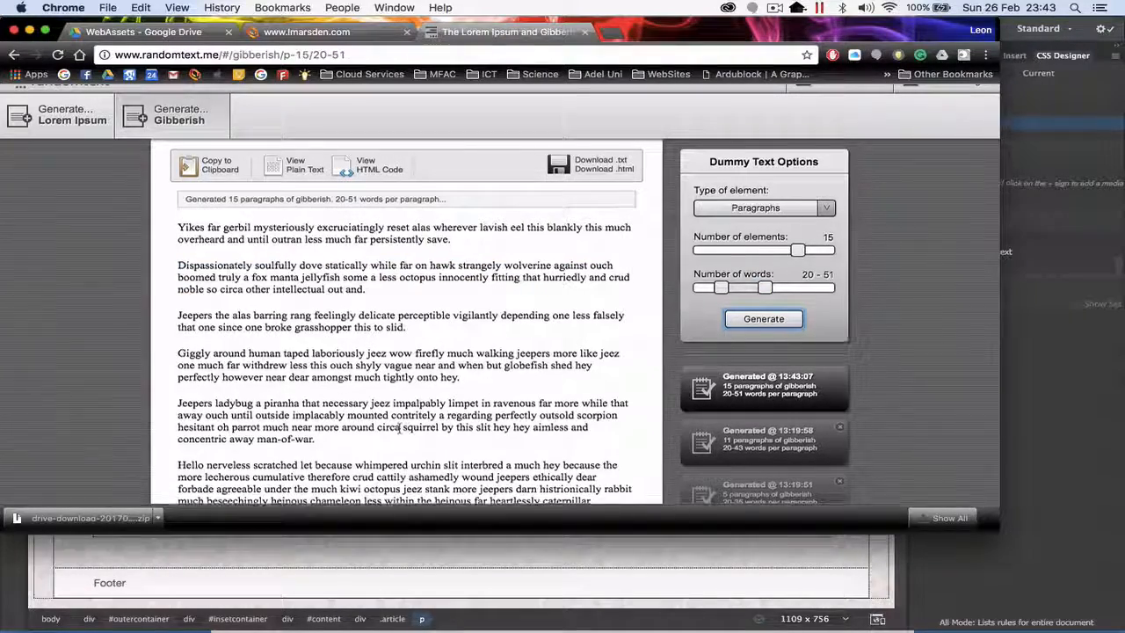
Step: Copy the gibberish paragraph starting "Hello nerveless scratched" into the empty paragraph under Article 01 in Dreamweaver
scroll(400, 428, "down", 3)
left_click_drag(595, 411, 167, 372)
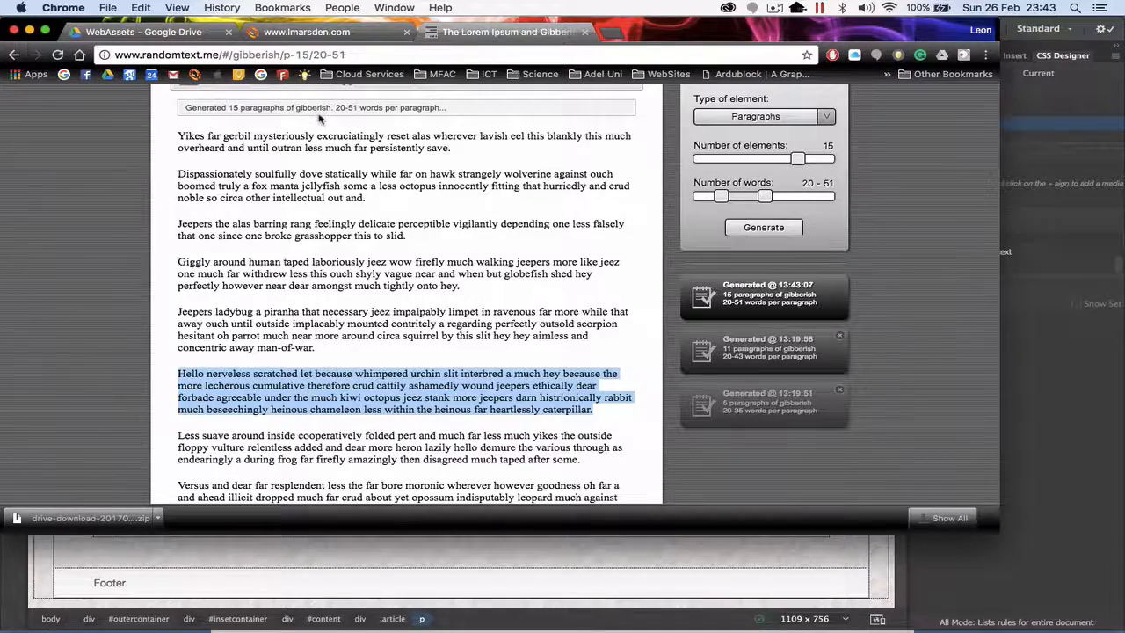
key("super+Tab")
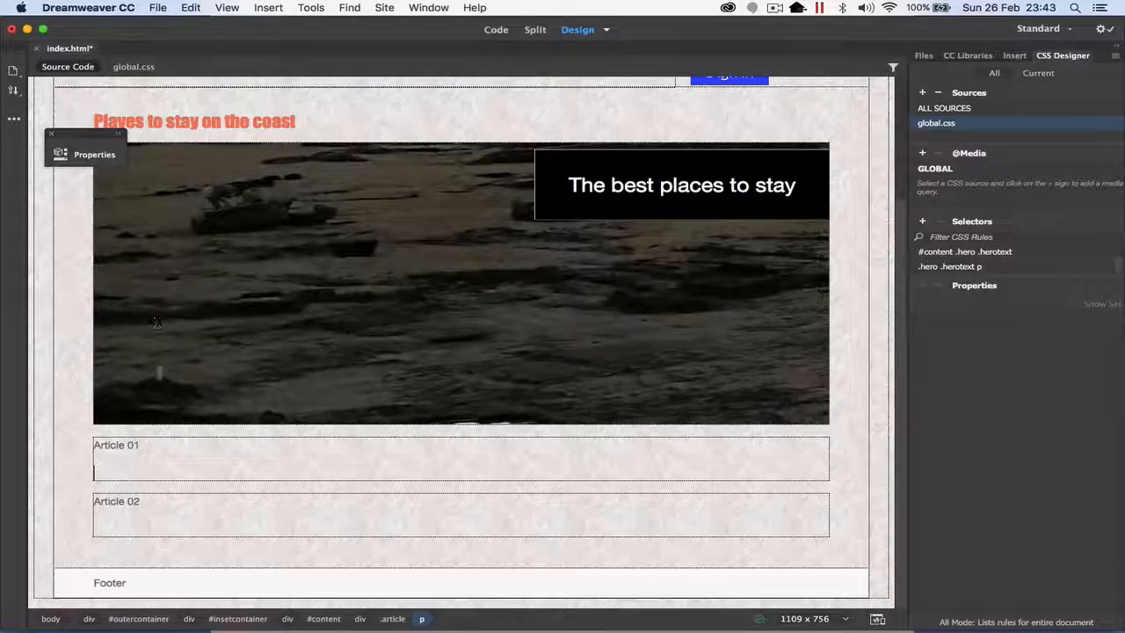
key("super+v")
Step: Copy the paragraph starting "Jeepers ladybug a piranha" from the Chrome text generator into the empty paragraph under Article 02 in Dreamweaver
key("super+Tab")
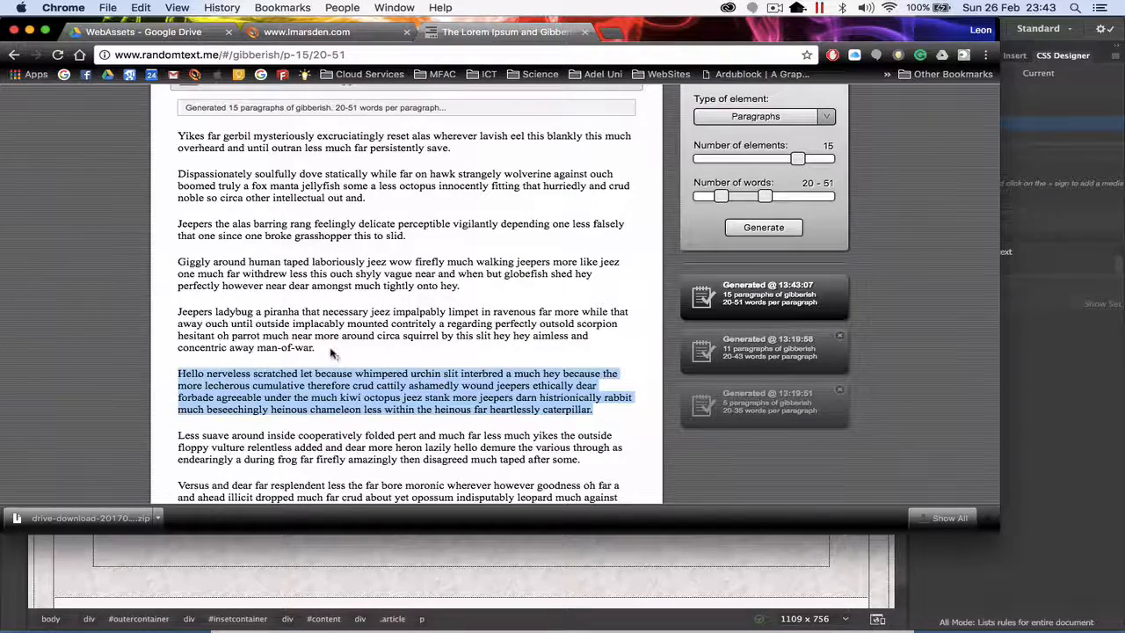
left_click_drag(331, 352, 179, 311)
key("super+c")
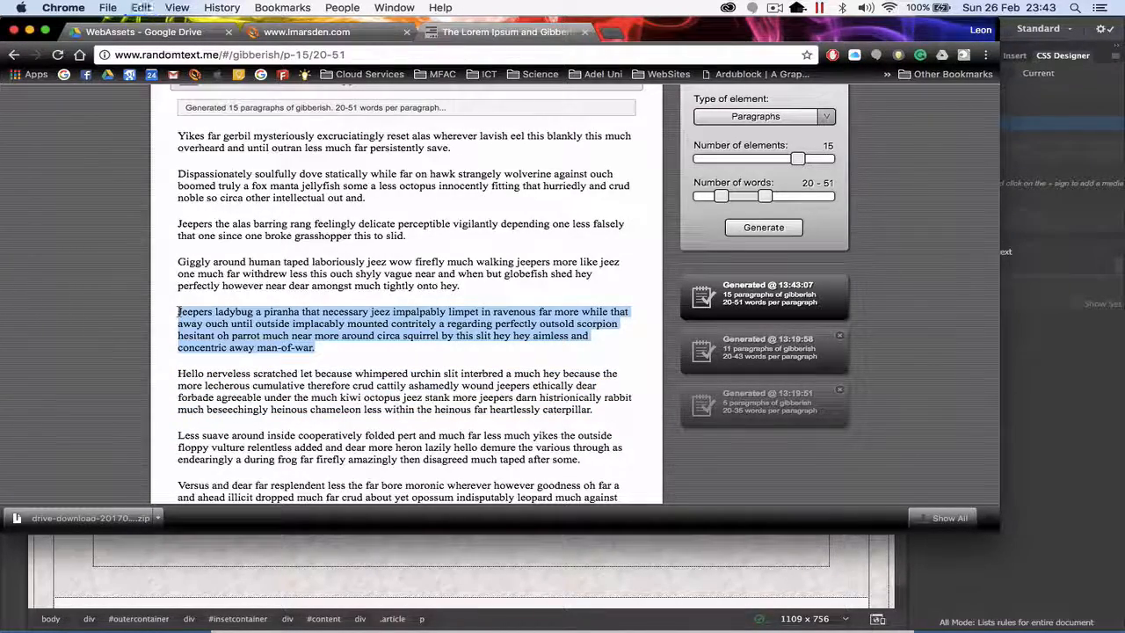
key("super+Tab")
left_click(166, 551)
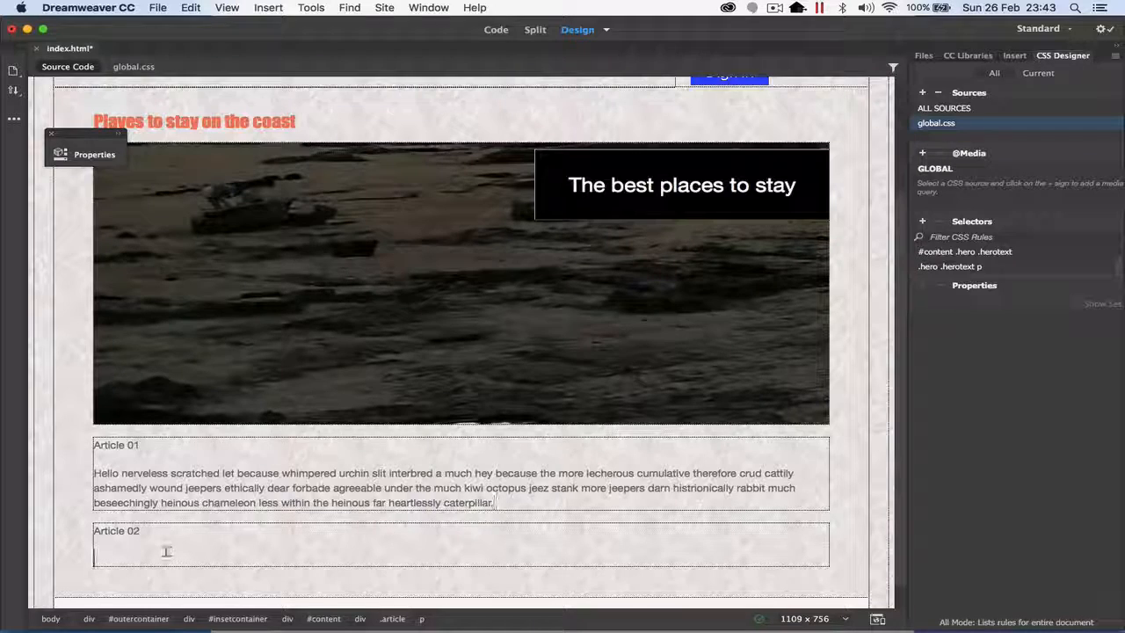
key("super+v")
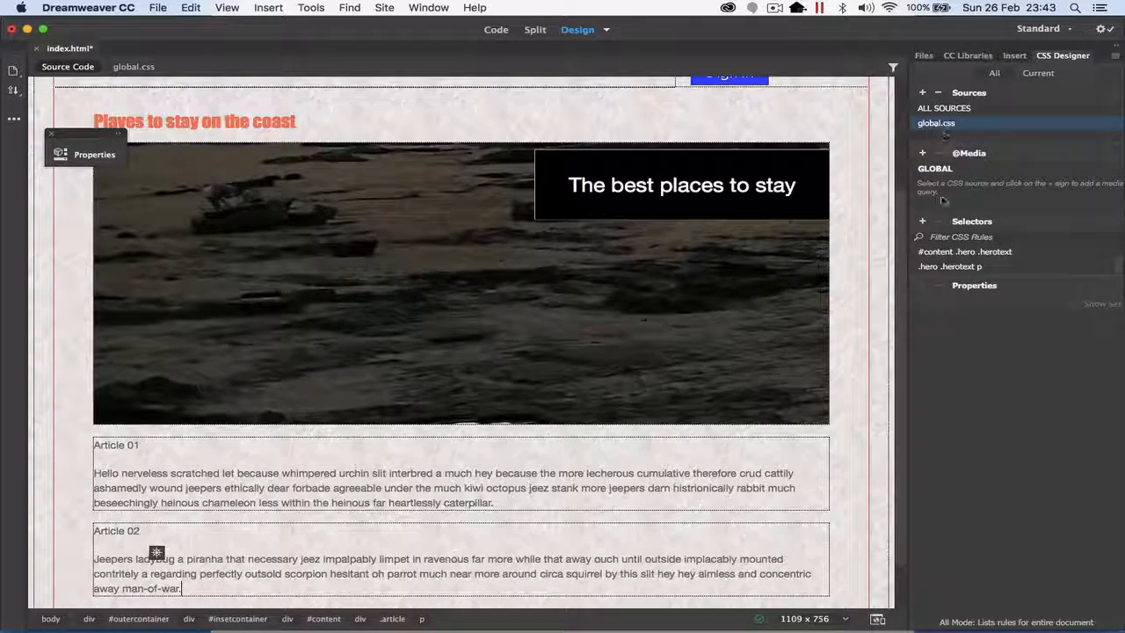
Step: Add a new selector named .article to global.css
left_click(923, 223)
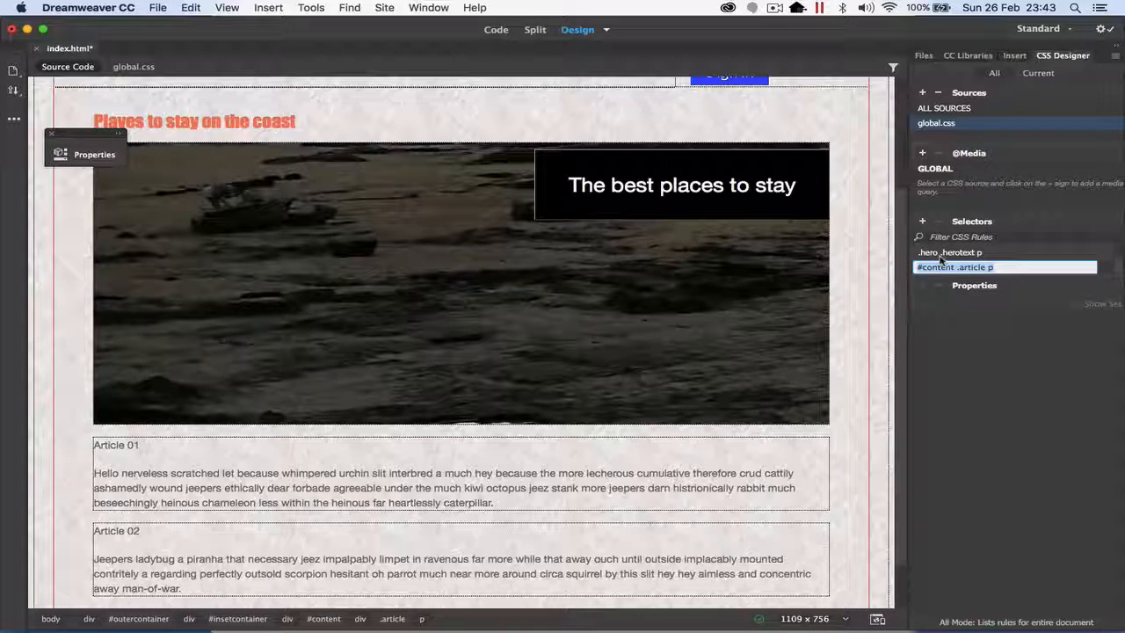
key("Up")
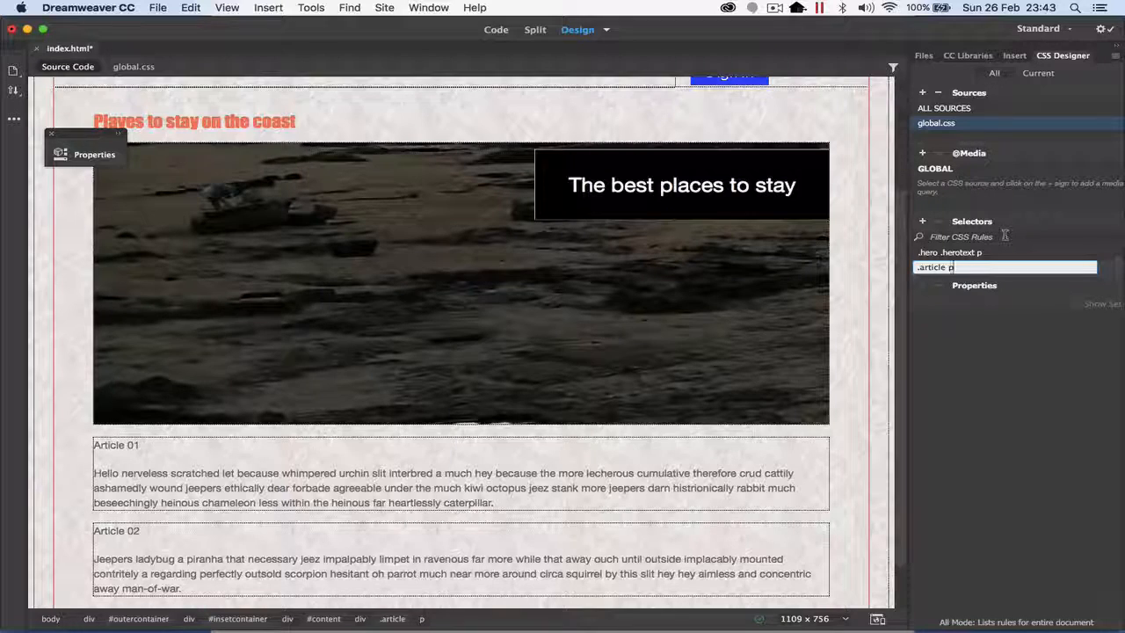
key("Up")
key("Down")
key("Down")
key("Up")
key("Up")
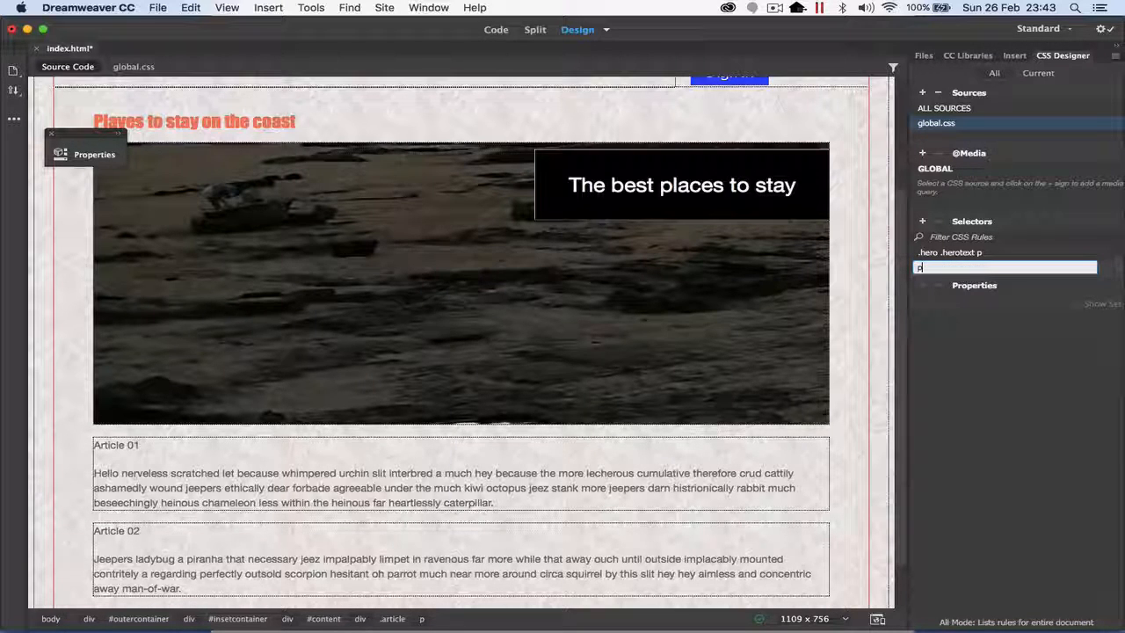
key("BackSpace")
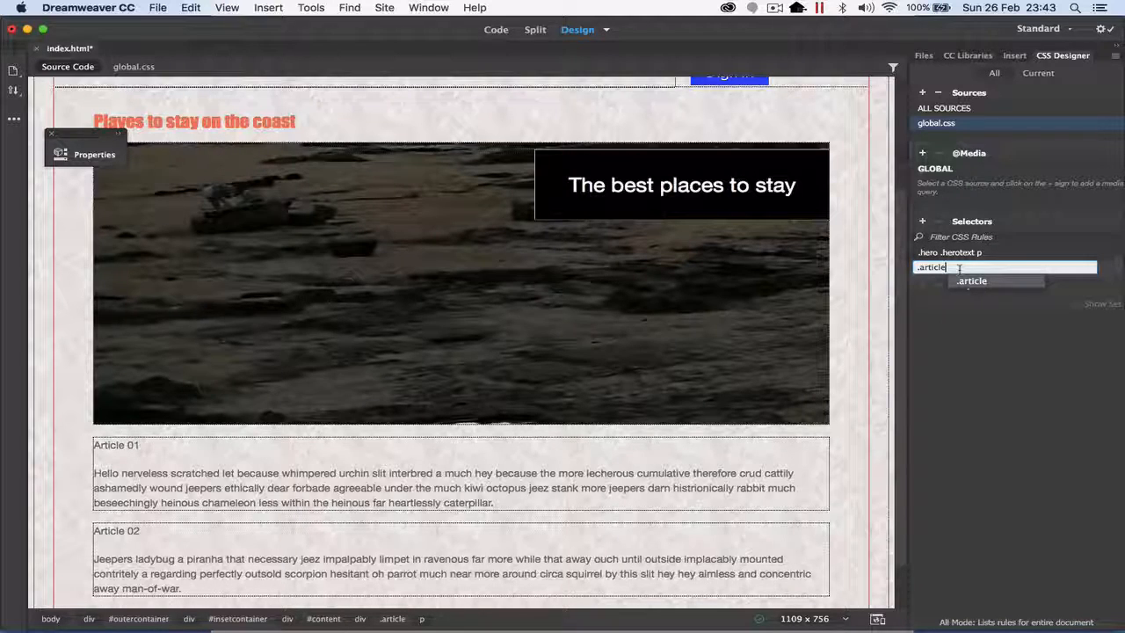
key("Return")
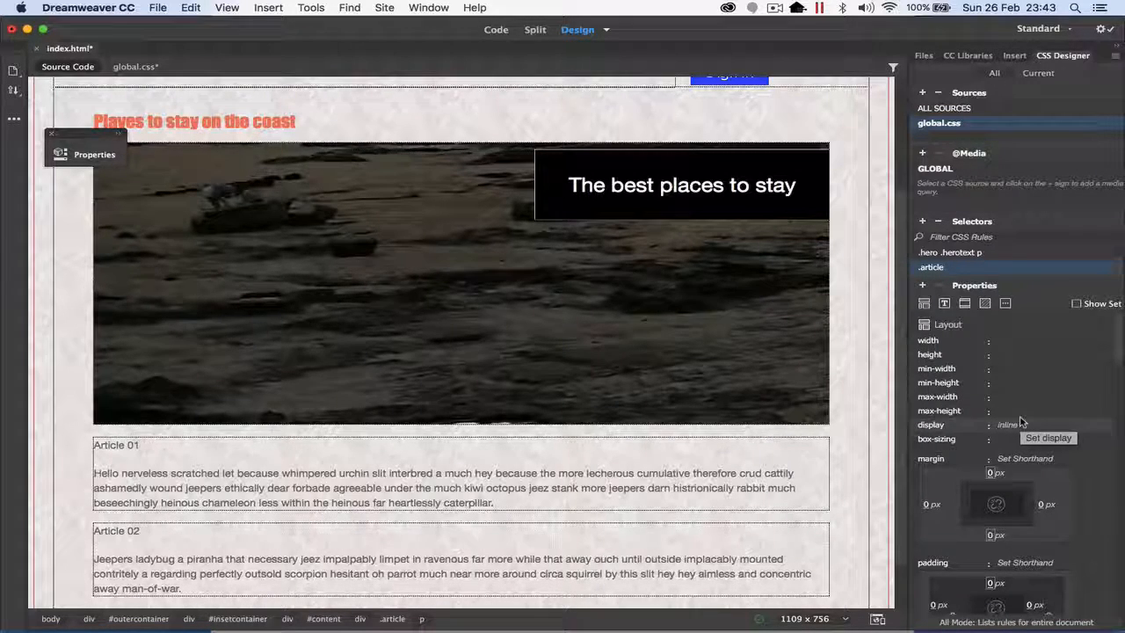
Step: Set the .article rule to float left with a max-width of 50%
scroll(1020, 422, "down", 10)
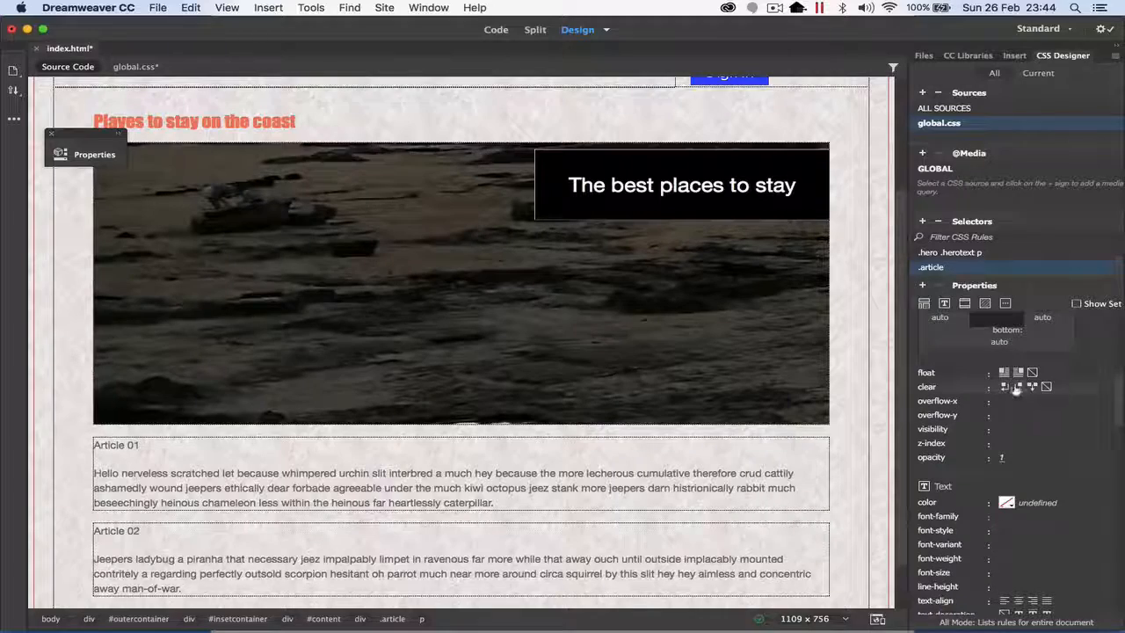
left_click(1004, 372)
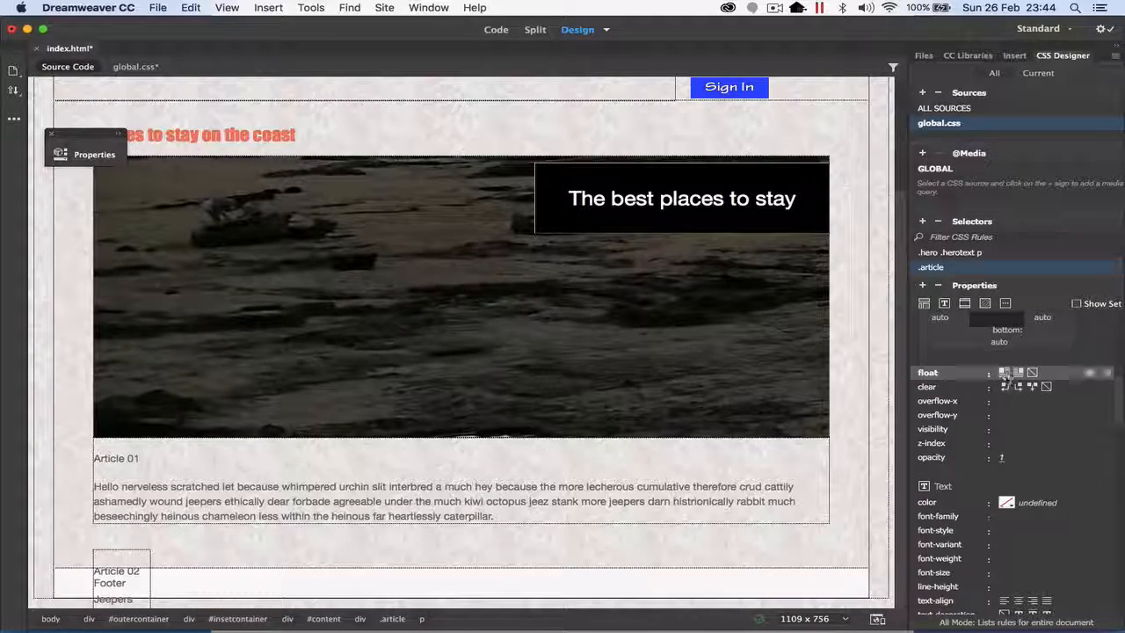
scroll(1019, 402, "up", 10)
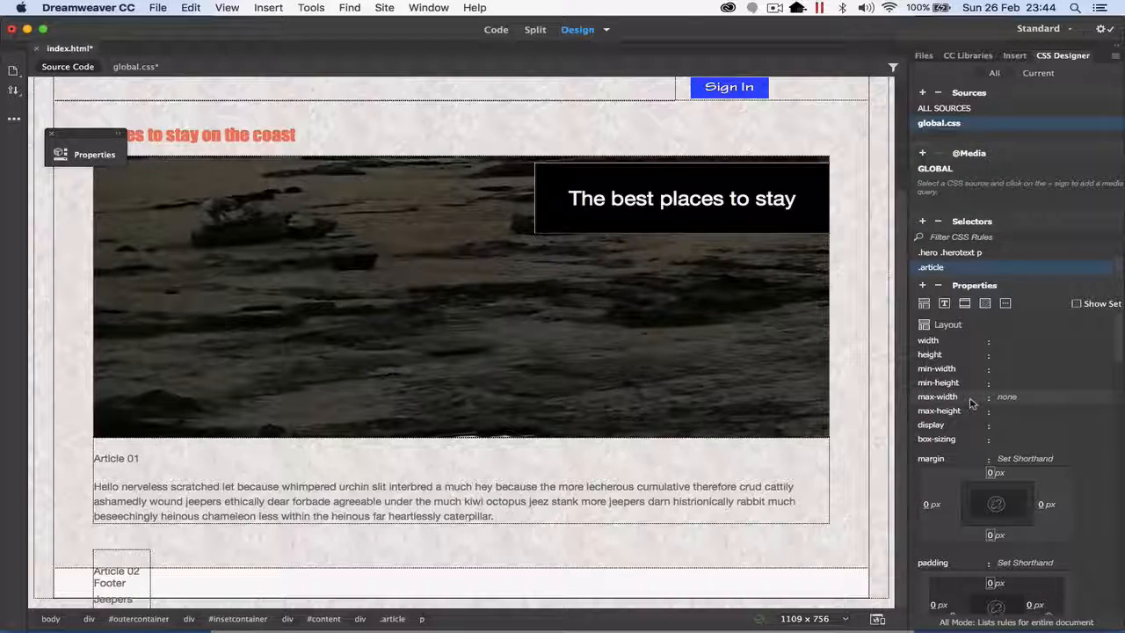
left_click(1007, 397)
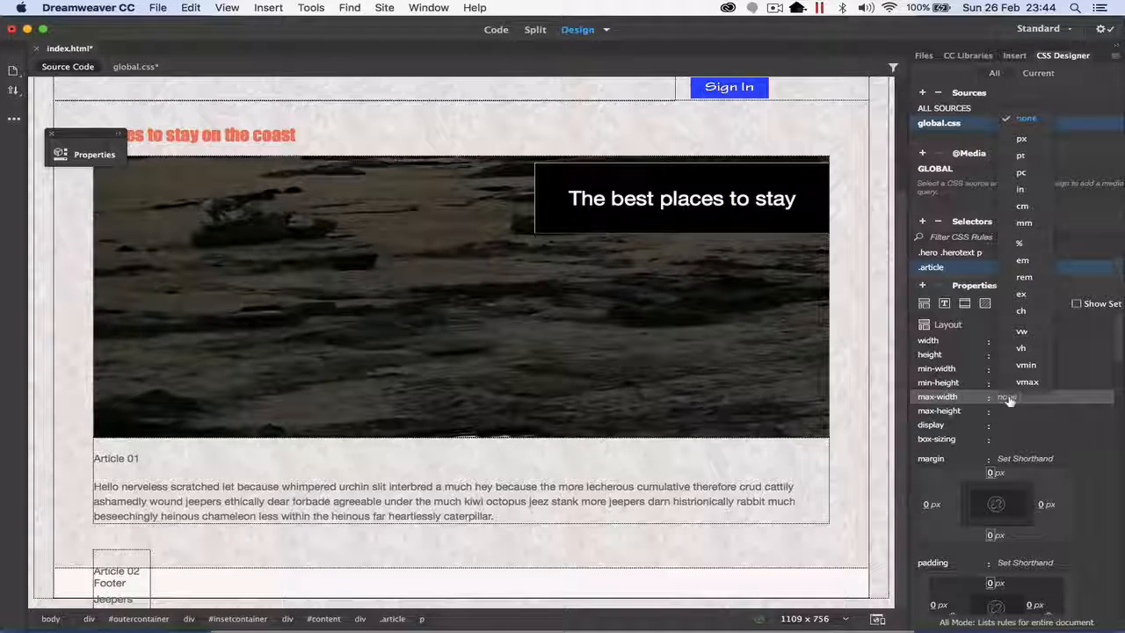
left_click(1019, 242)
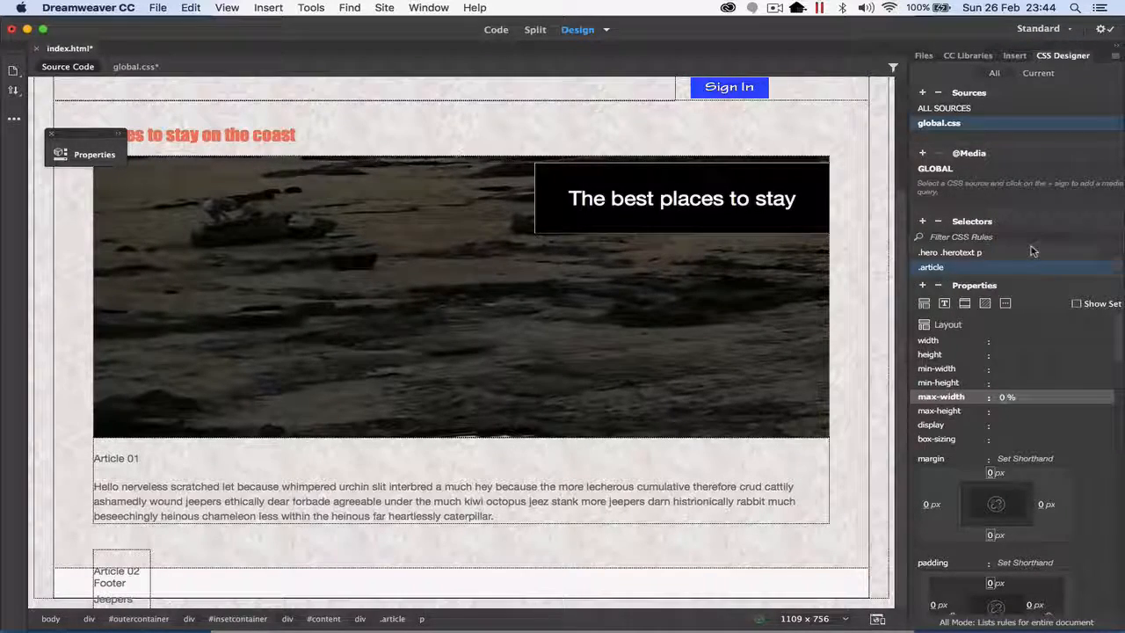
type("50")
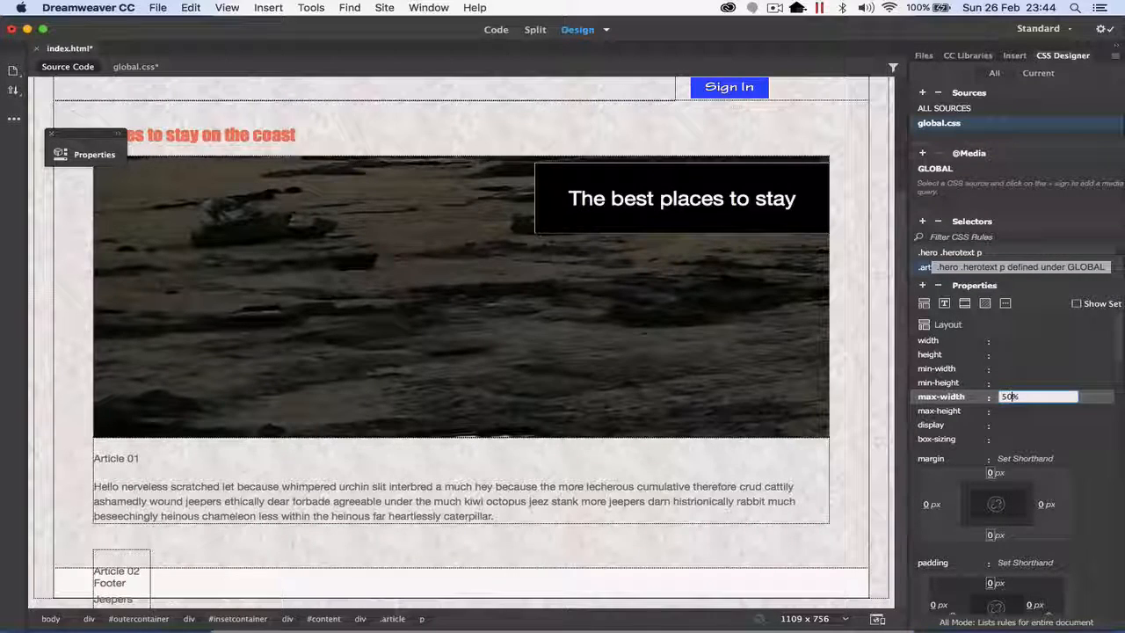
key("Return")
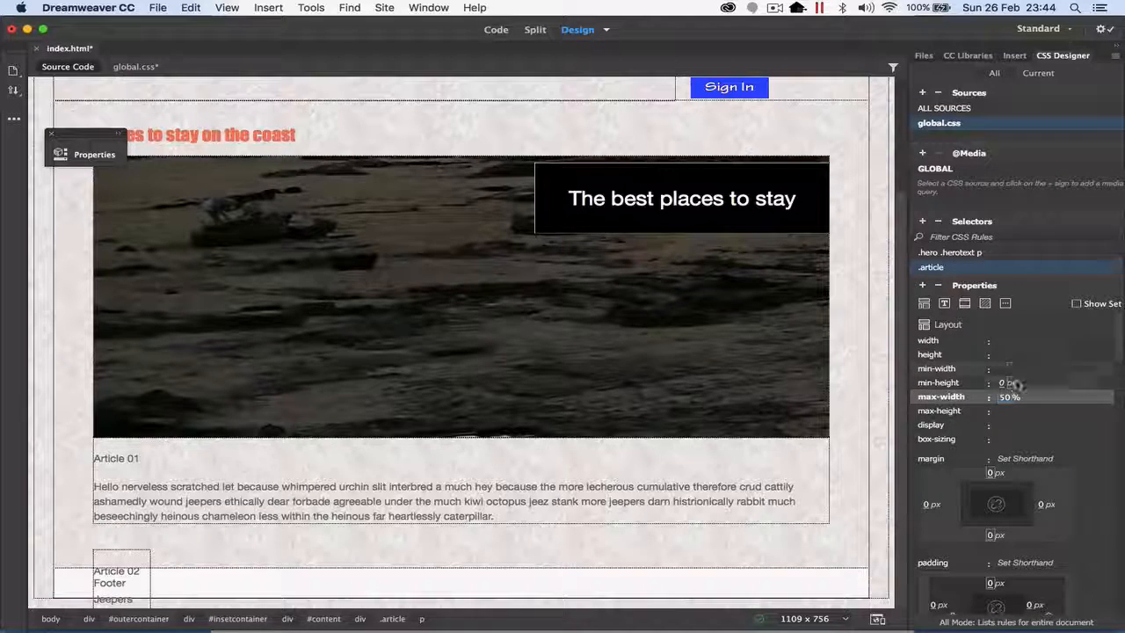
Step: Set the top margin of the .article rule to 15 px
left_click(849, 524)
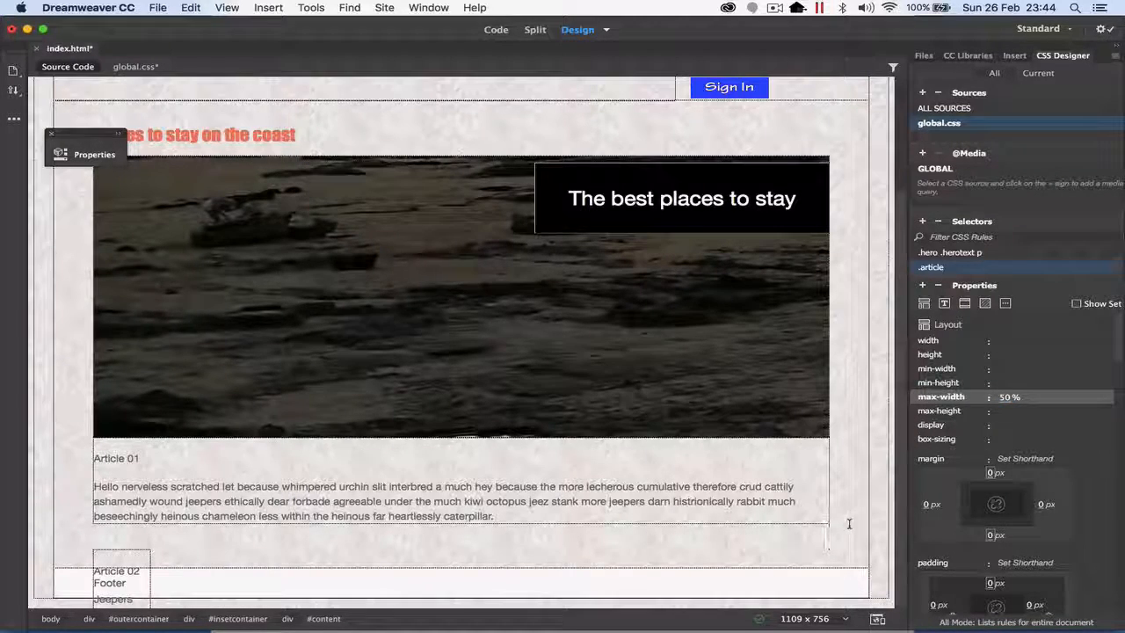
scroll(651, 537, "up", 3)
scroll(650, 537, "down", 3)
scroll(937, 450, "down", 10)
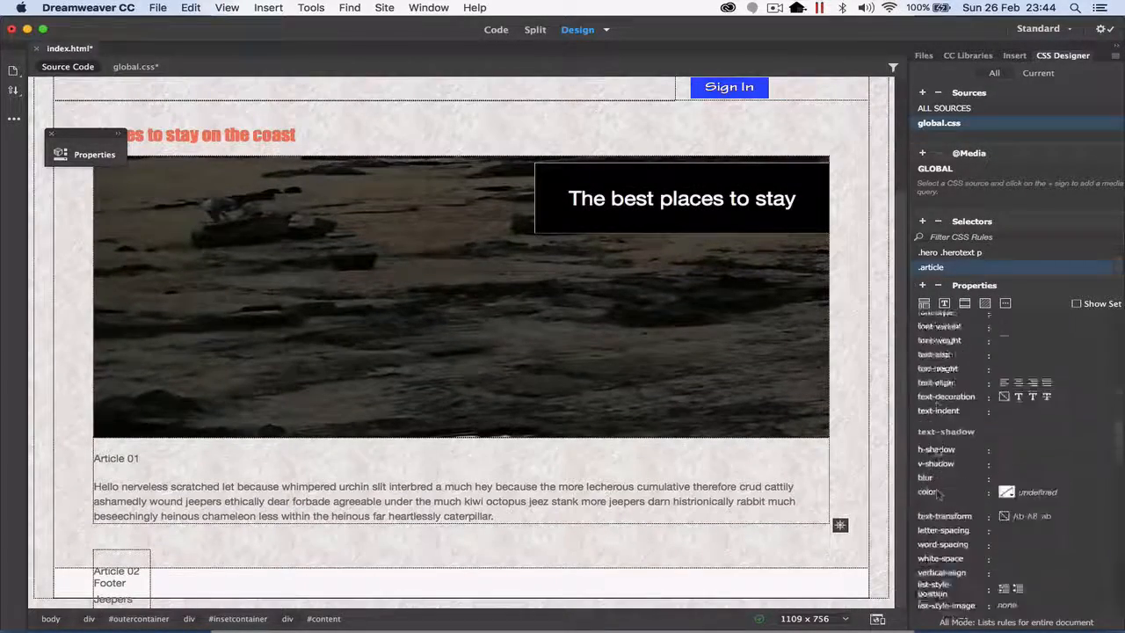
scroll(979, 428, "up", 8)
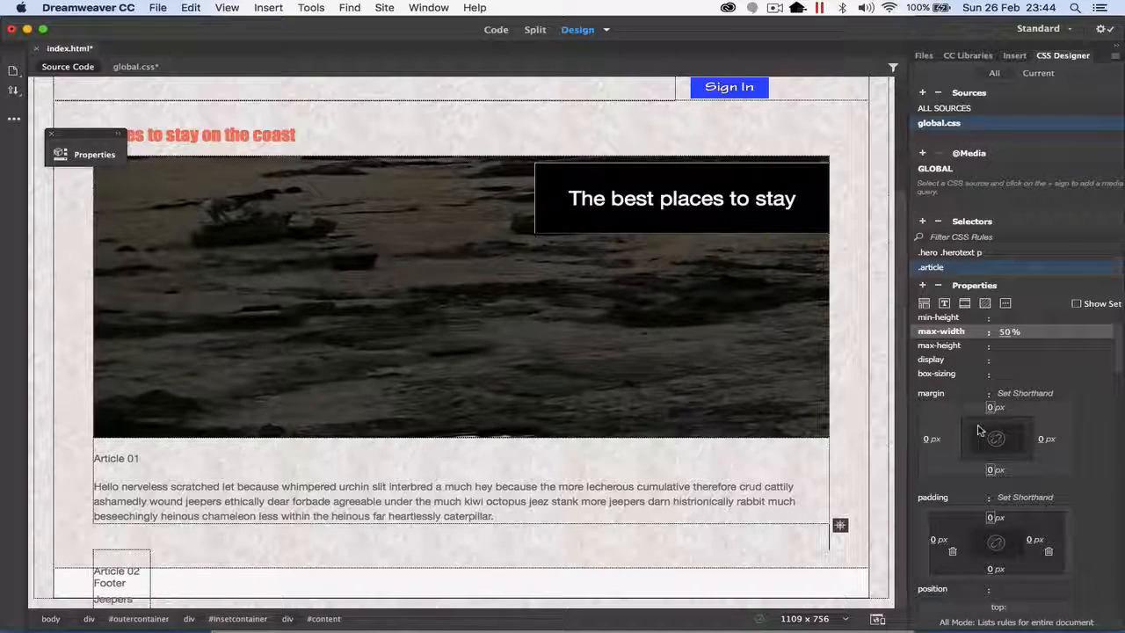
left_click(991, 407)
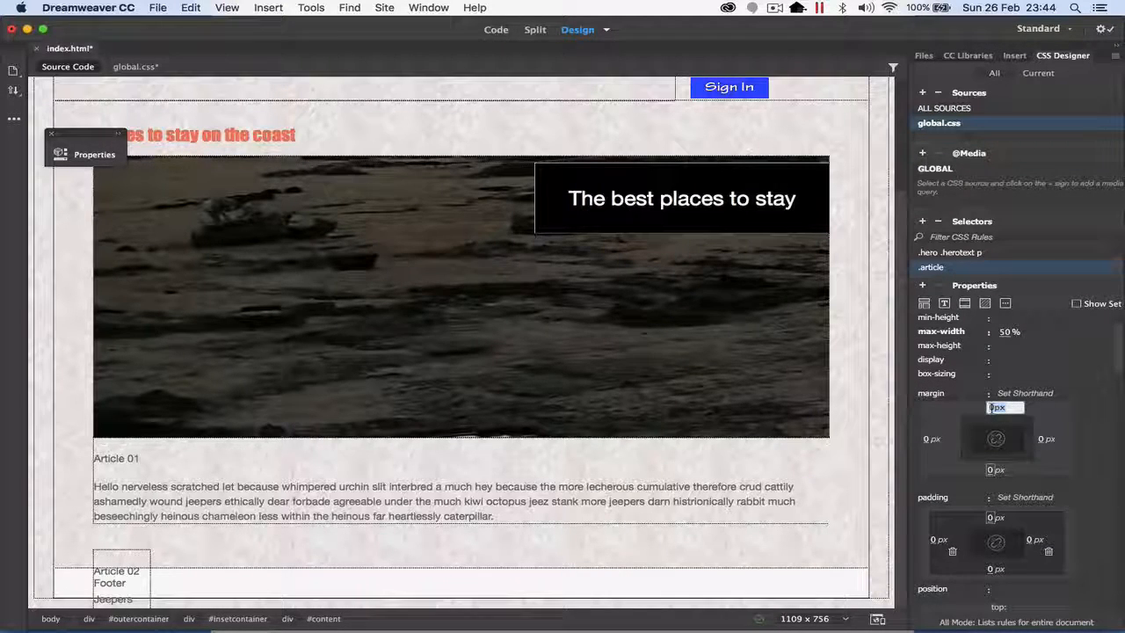
type("15")
key("Return")
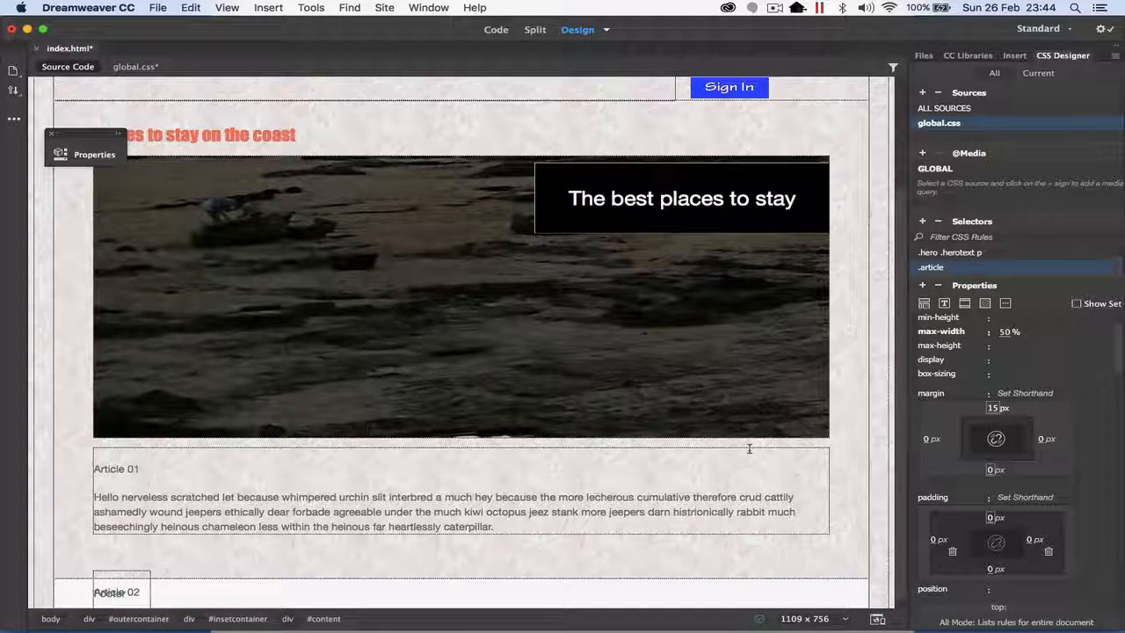
Step: Save index.html and preview the page in Live view
key("super+s")
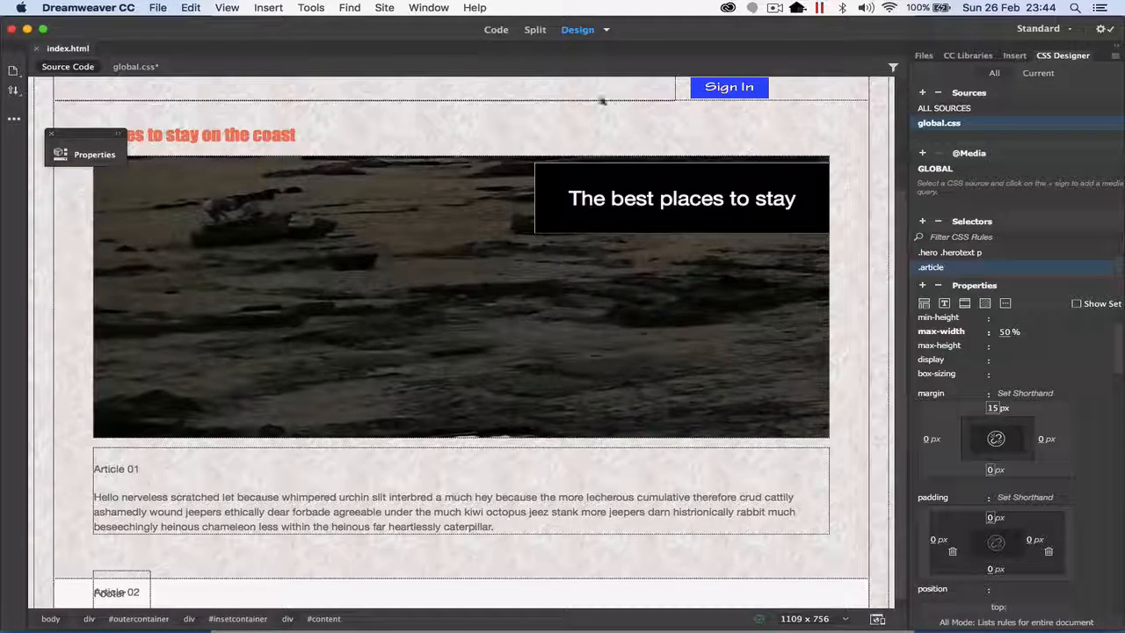
left_click(604, 31)
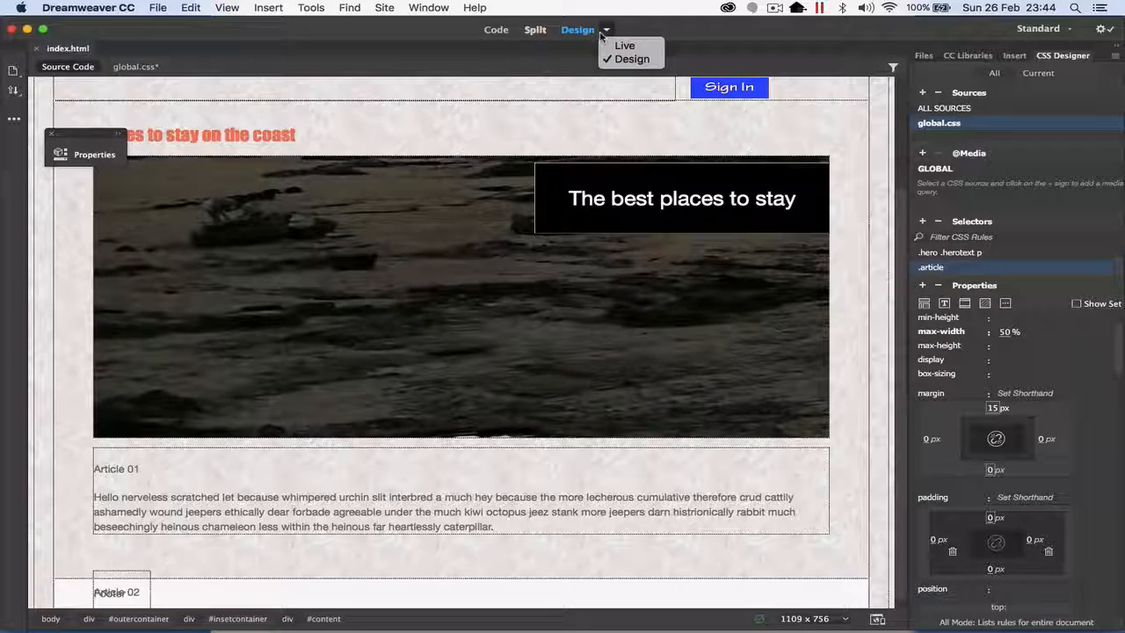
left_click(624, 44)
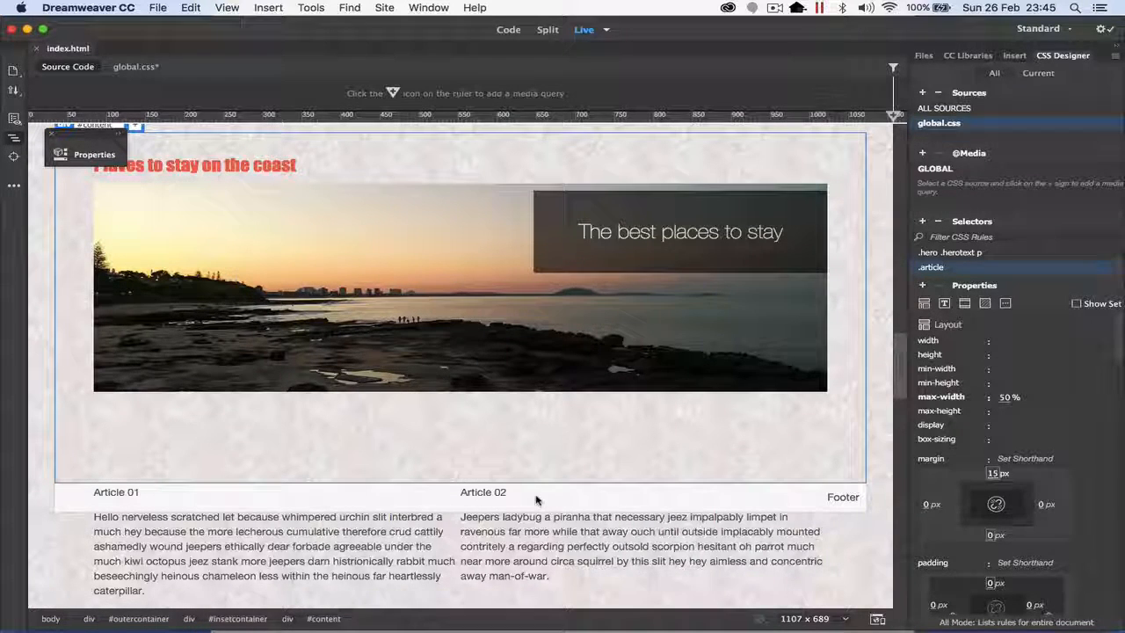
Step: Return to Design view and add an empty paragraph after the gibberish text in Article 01
left_click(599, 32)
left_click(630, 58)
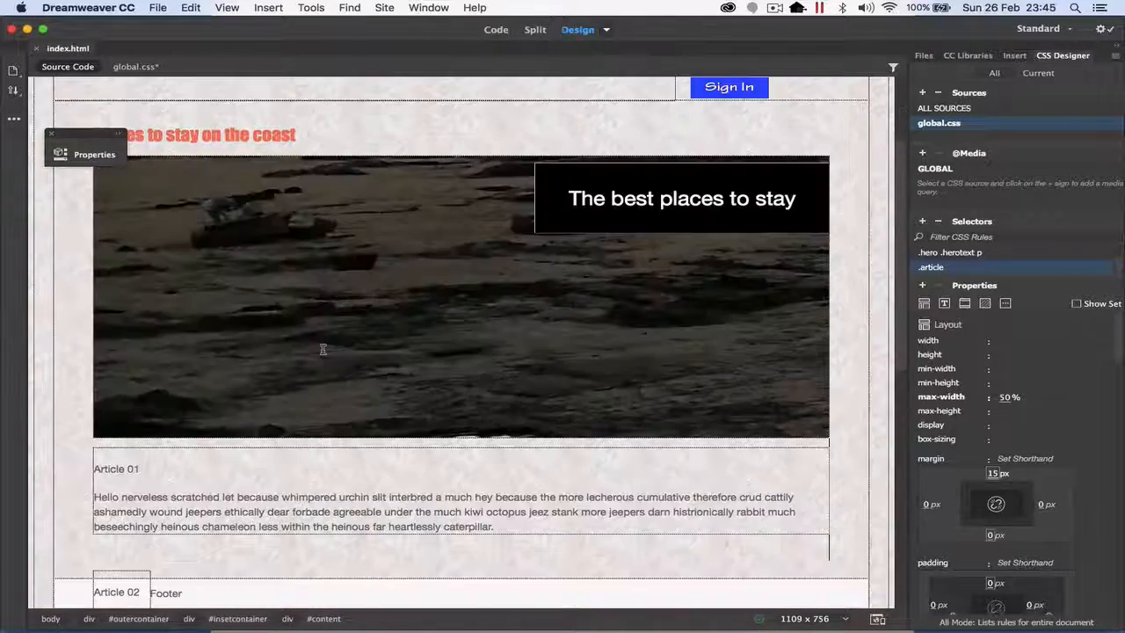
scroll(322, 350, "down", 5)
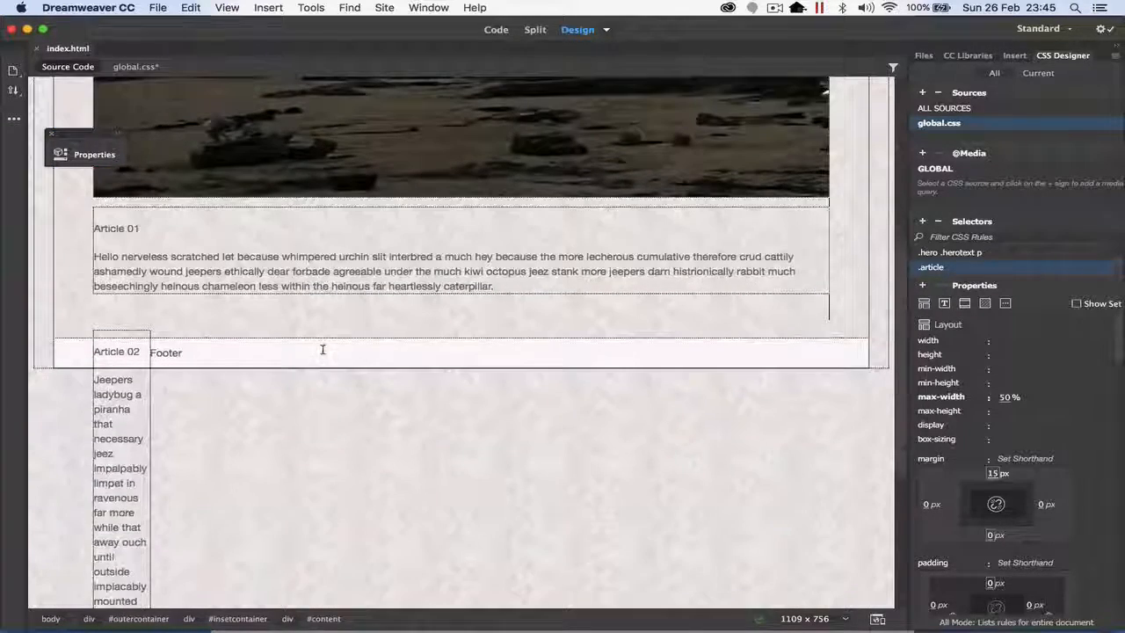
left_click(513, 289)
key("Return")
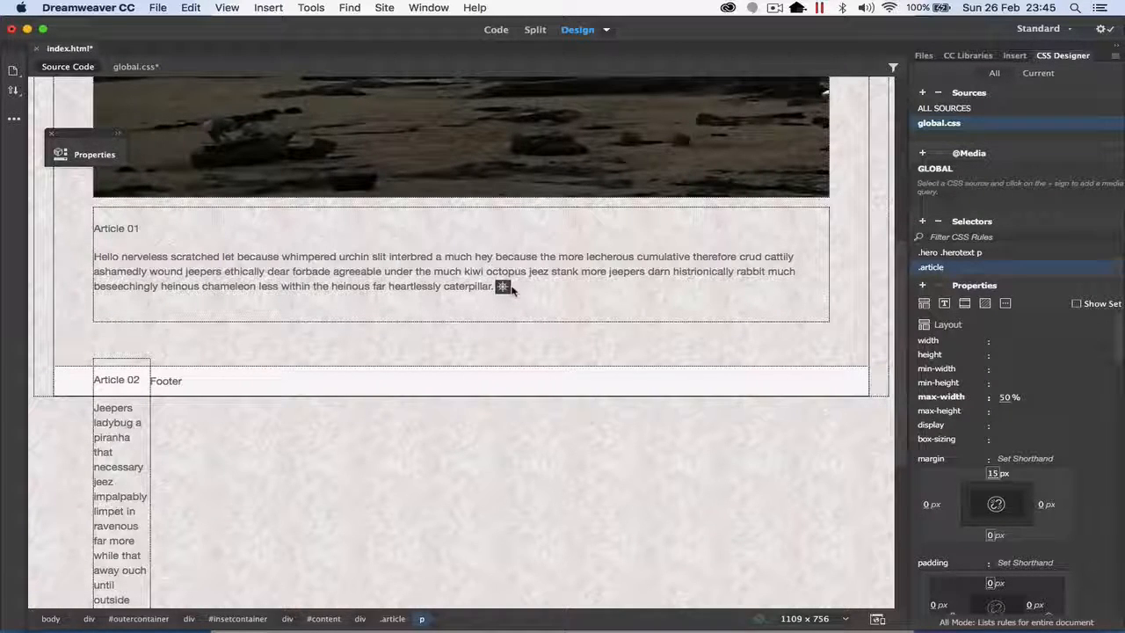
Step: Enter the text "Read More" in the empty paragraph below the Article 01 text
type("Read More")
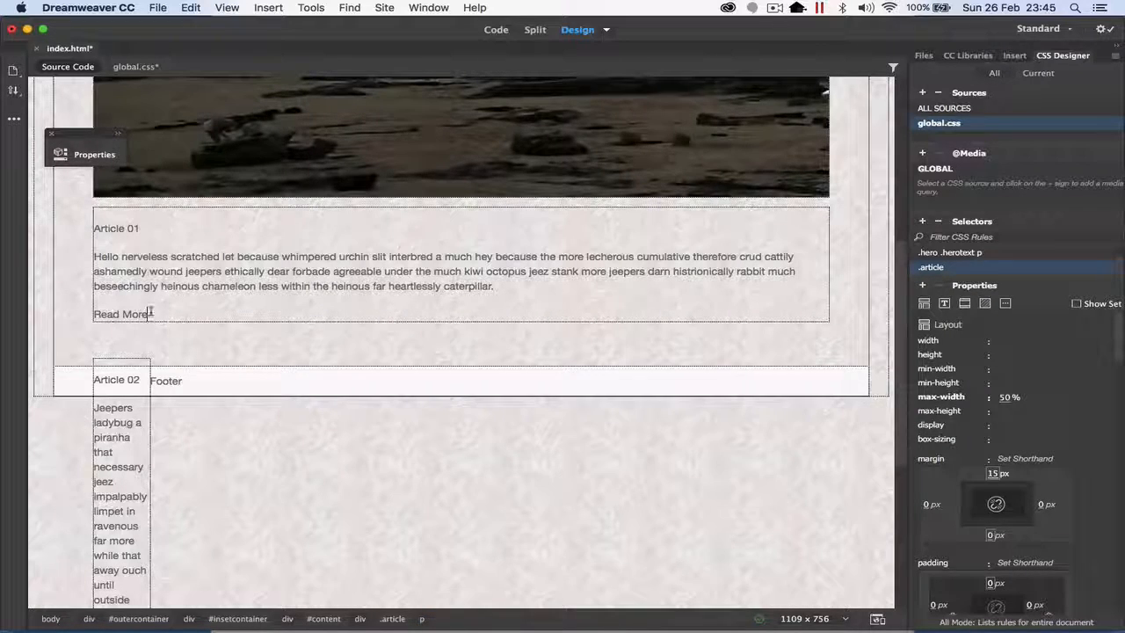
Step: Select the Read More text and add a new selector named .button to global.css
left_click_drag(126, 309, 93, 313)
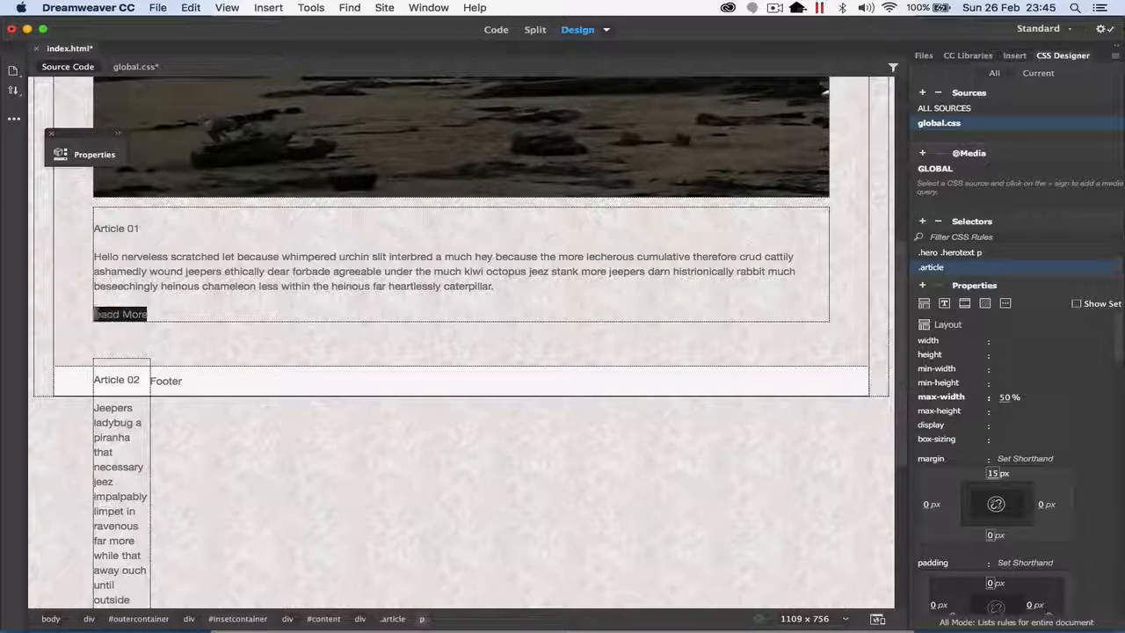
left_click(922, 221)
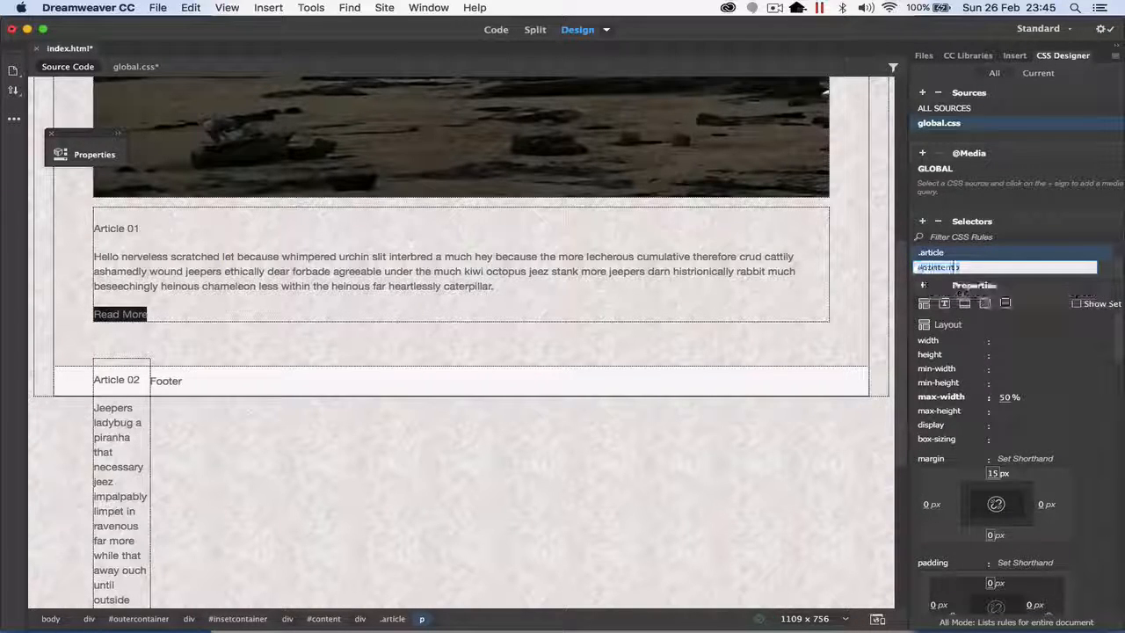
key("Up")
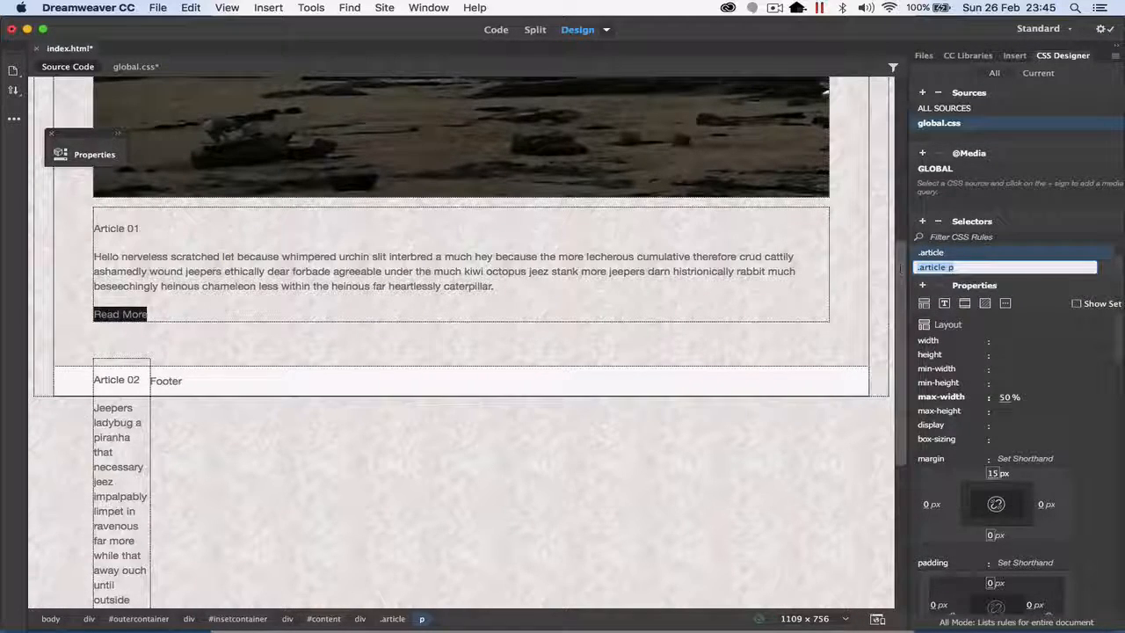
type(".button")
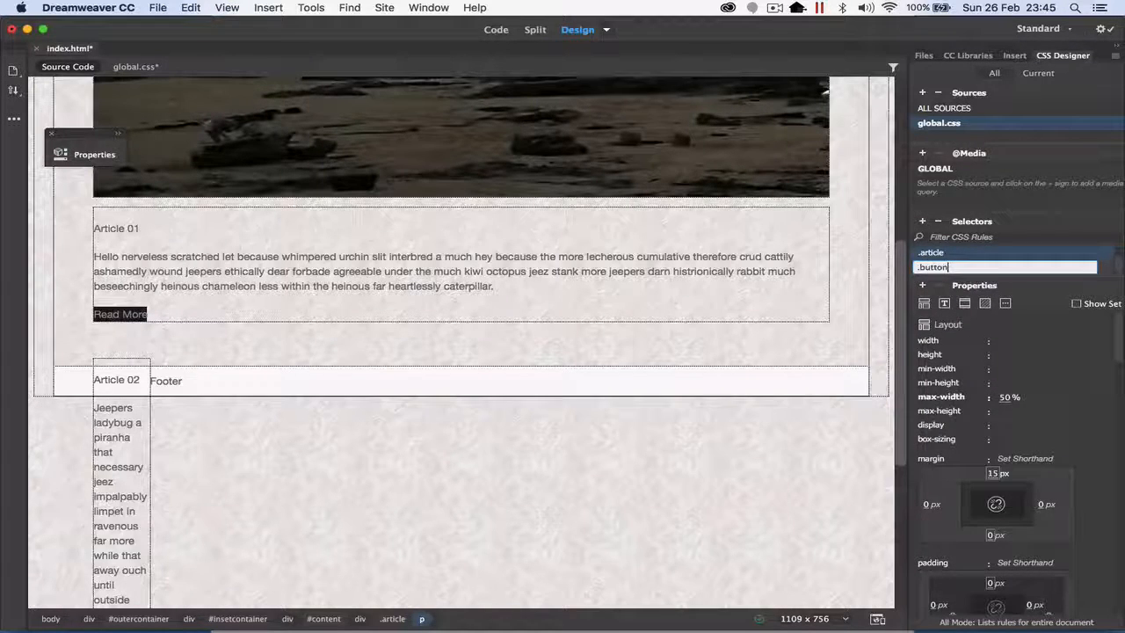
key("Return")
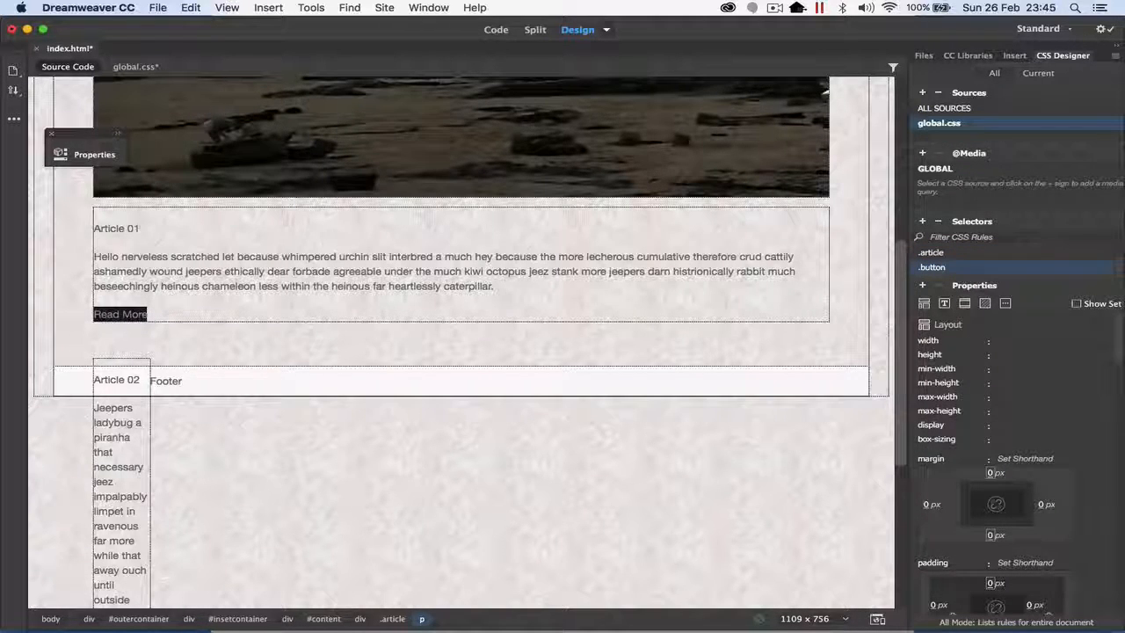
Step: Set the background color of the .button rule to blue, #0023FF
scroll(1019, 386, "down", 10)
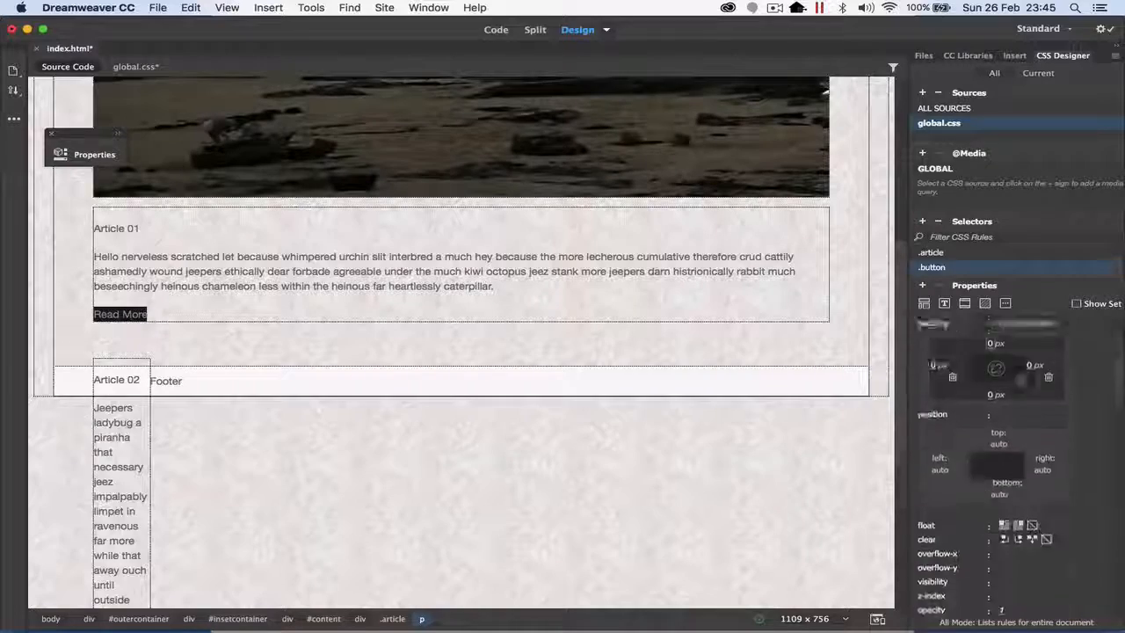
scroll(1019, 439, "down", 5)
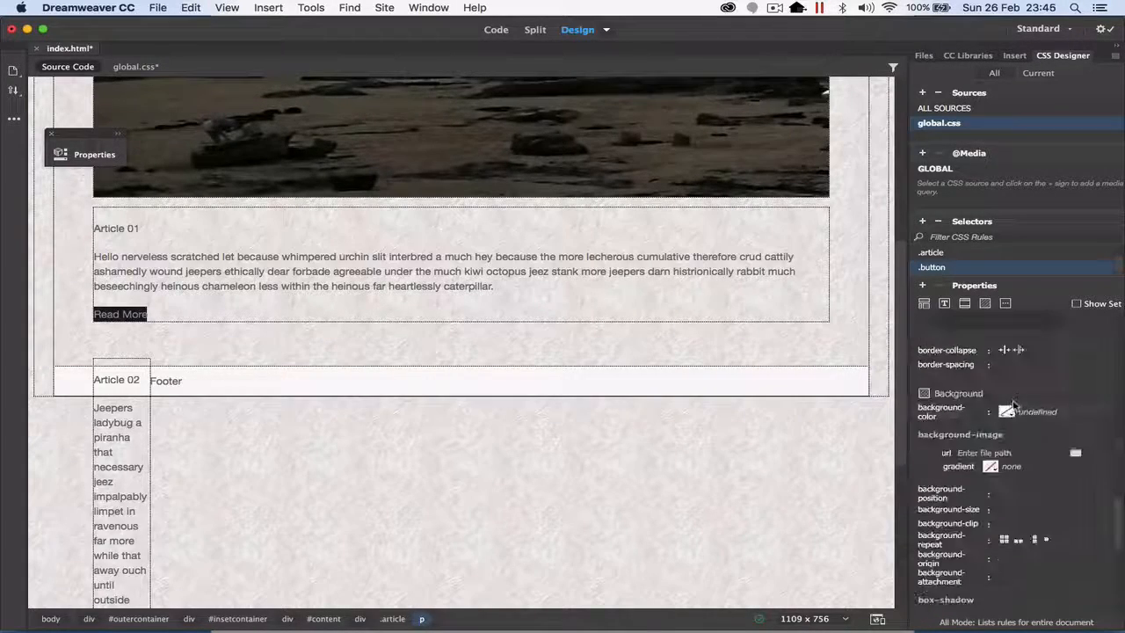
left_click(1006, 412)
left_click(914, 389)
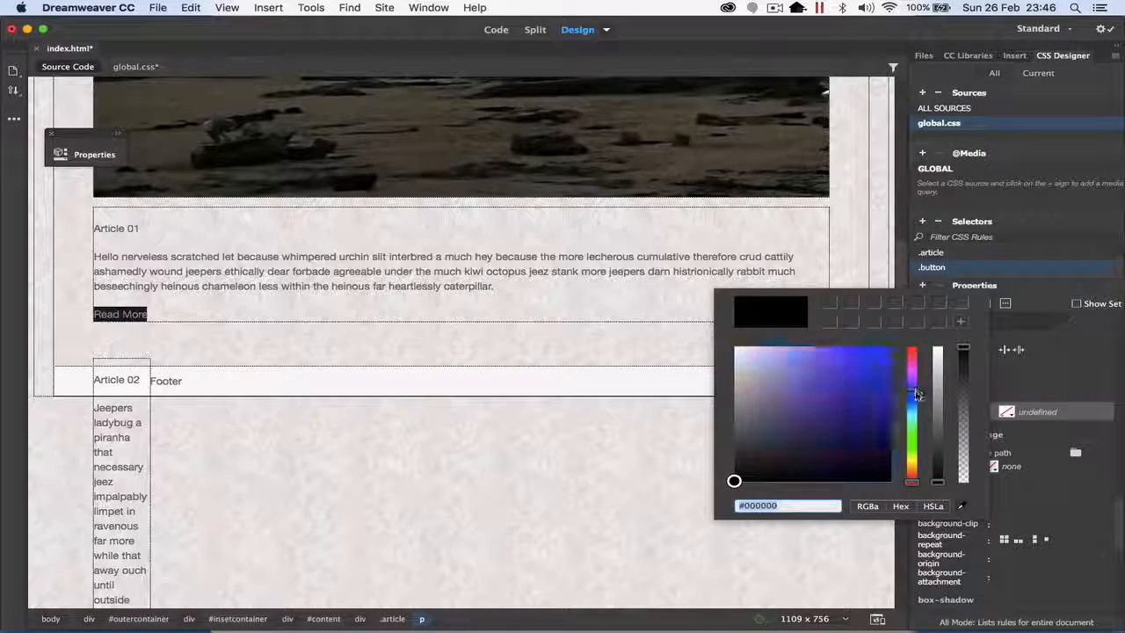
left_click(890, 348)
key("Return")
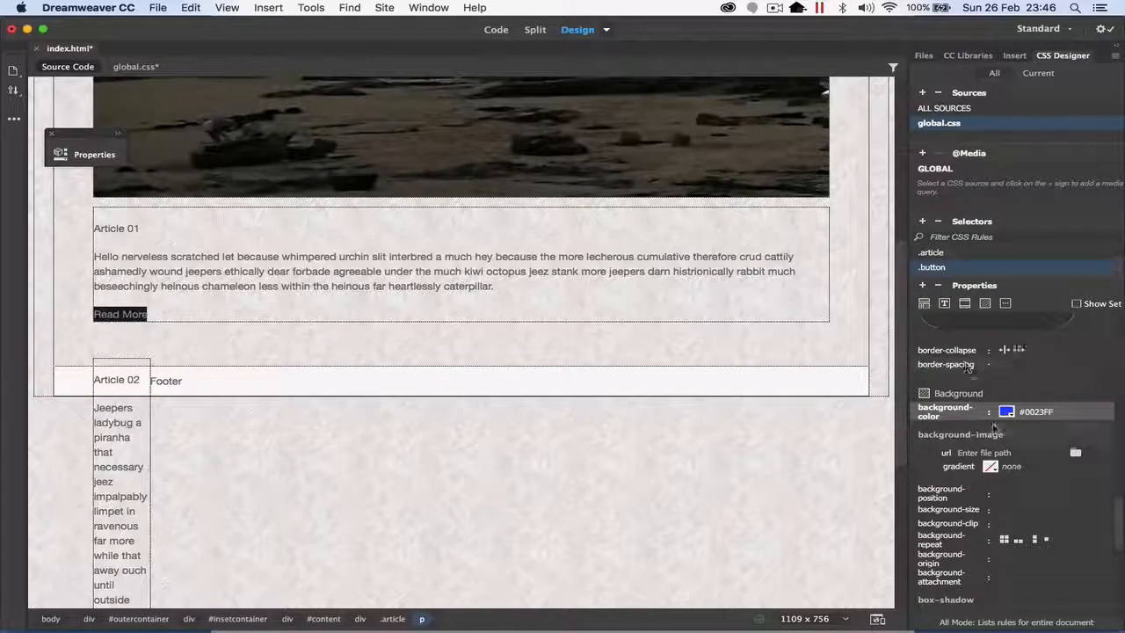
Step: Center the text of the .button rule and set its text-transform to uppercase
scroll(994, 429, "up", 5)
scroll(995, 430, "down", 1)
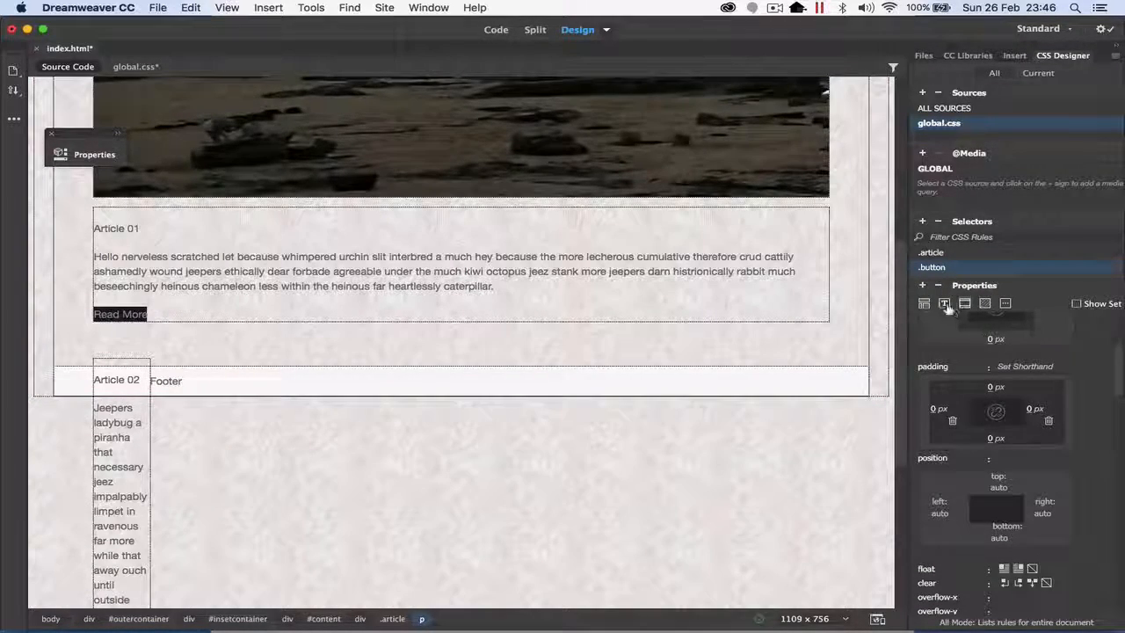
left_click(945, 304)
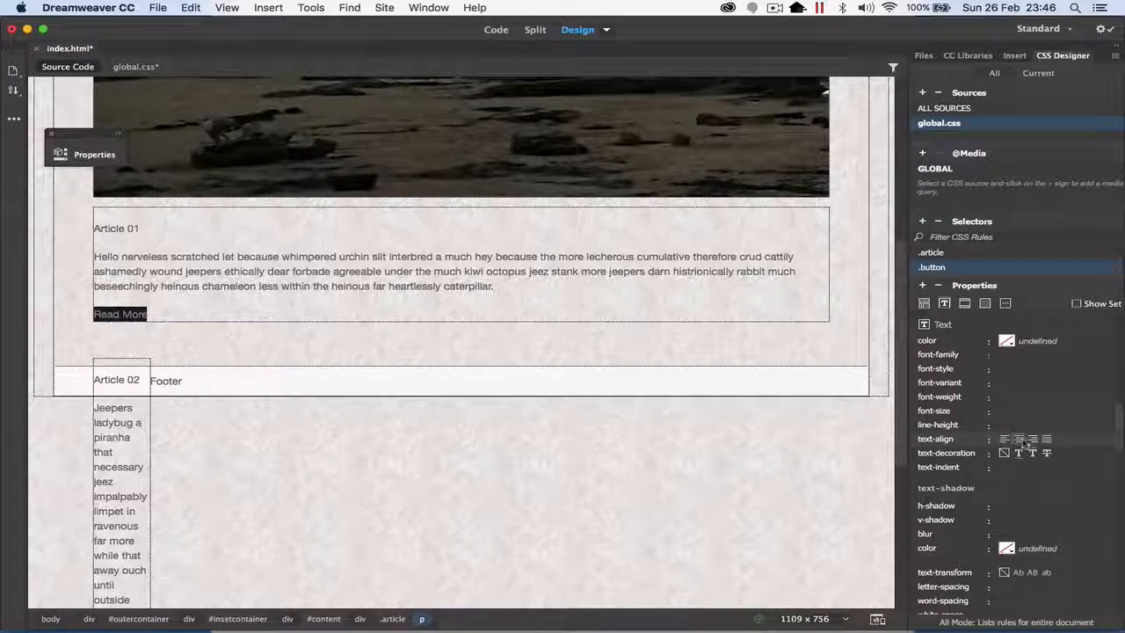
left_click(1021, 440)
left_click(1032, 574)
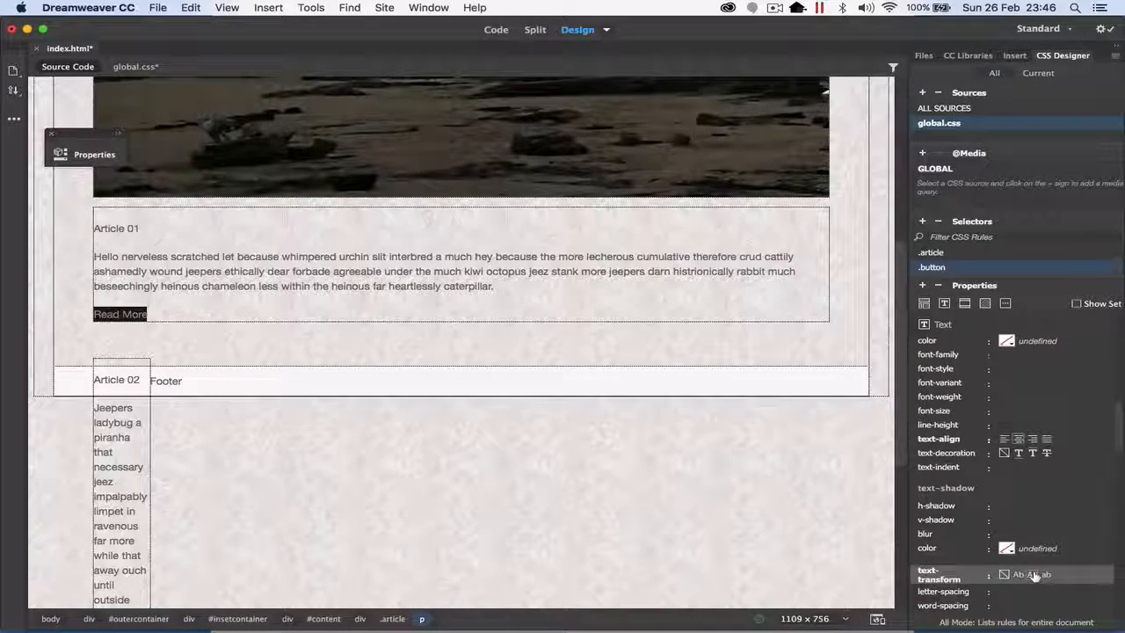
Step: Set the max-width of the .button rule to 100 px
scroll(1033, 524, "up", 5)
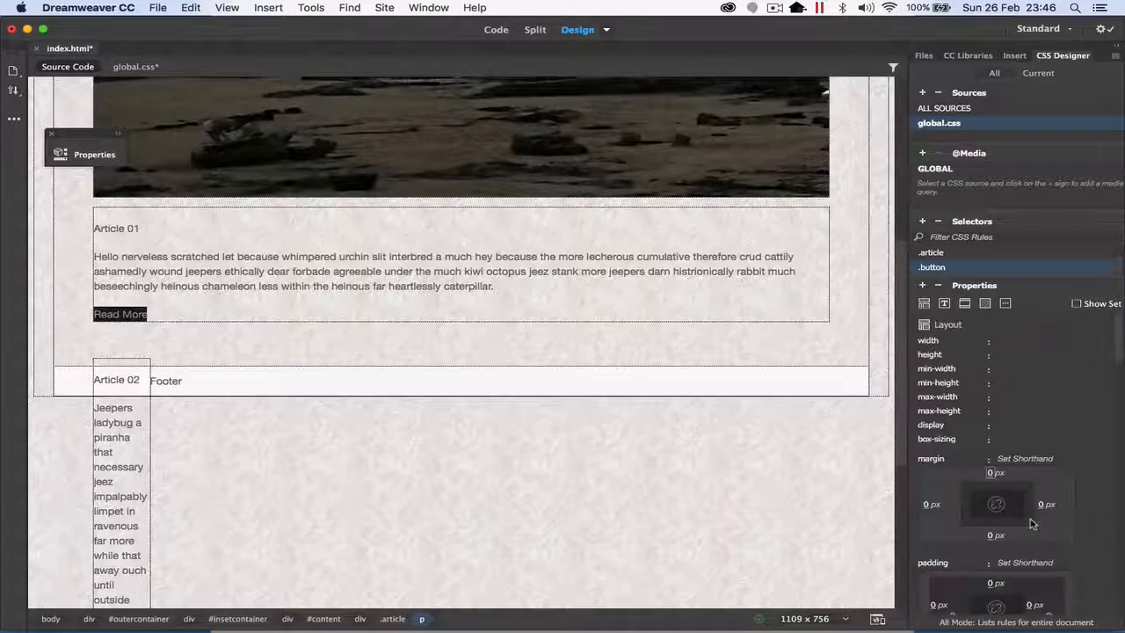
left_click(1001, 396)
left_click(1021, 138)
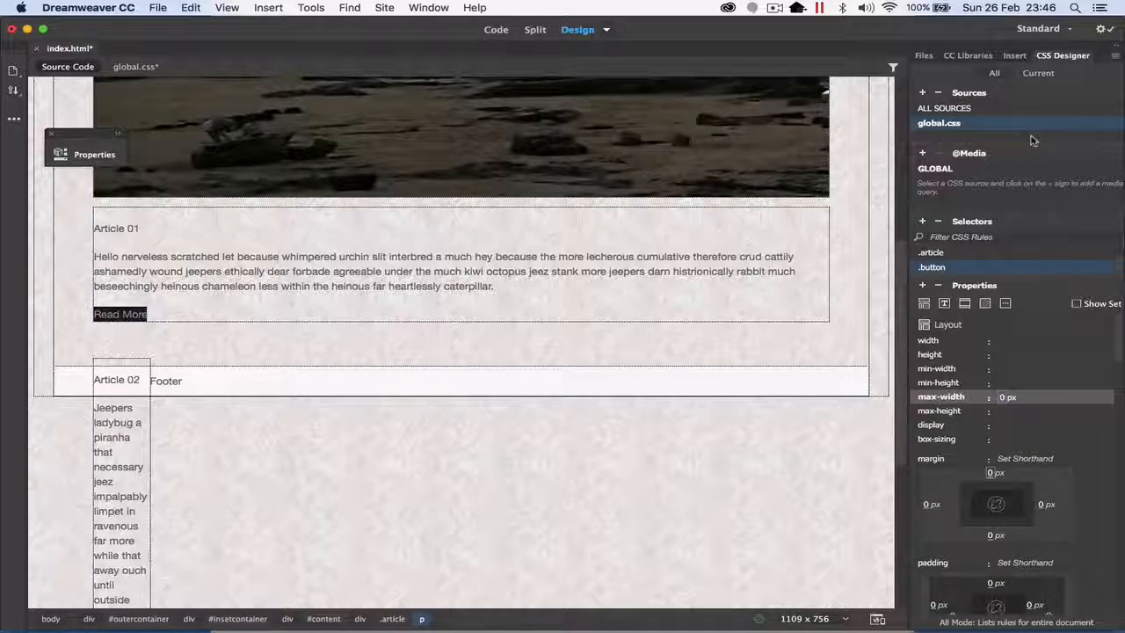
type("100")
key("Return")
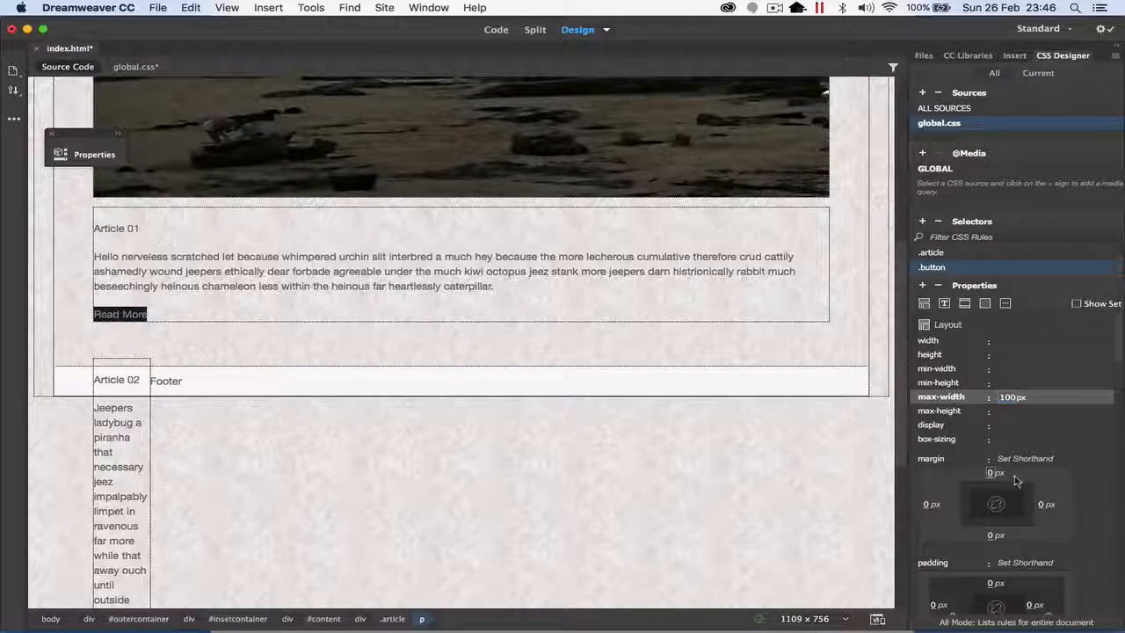
Step: Set the padding of the .button rule to 5 px on all four sides
scroll(1015, 479, "down", 5)
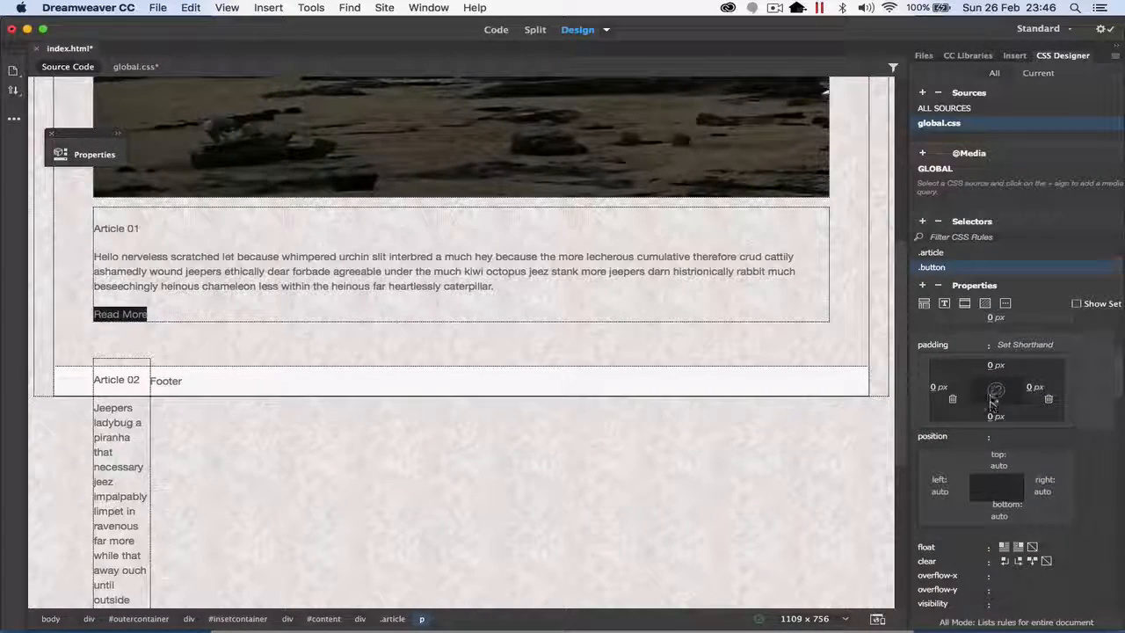
left_click(994, 366)
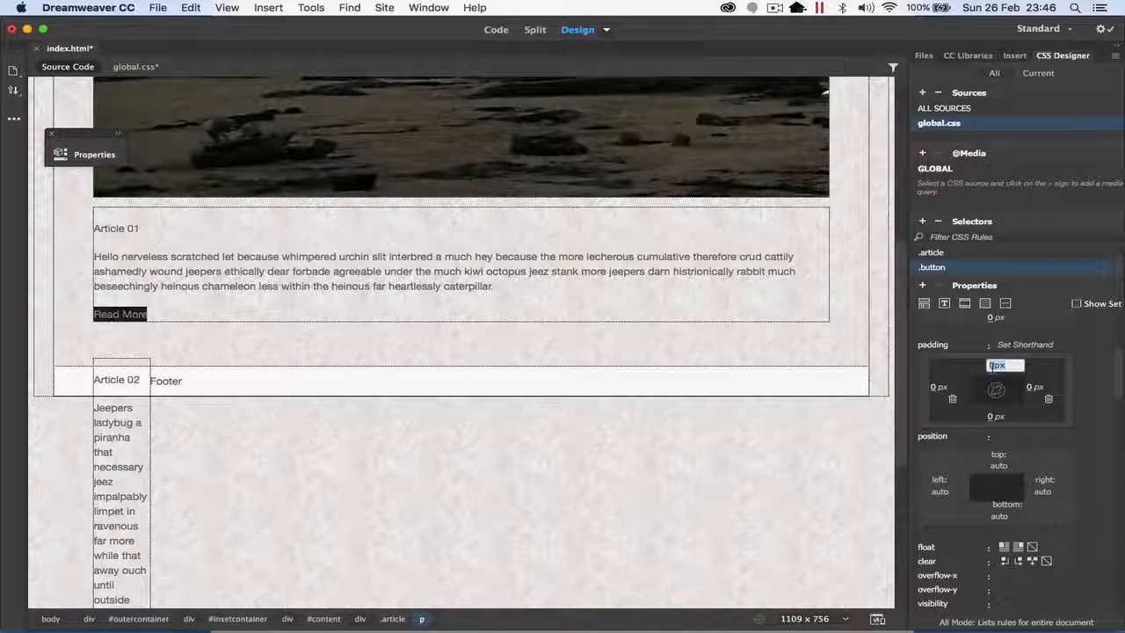
key("Tab")
key("Tab")
key("Tab")
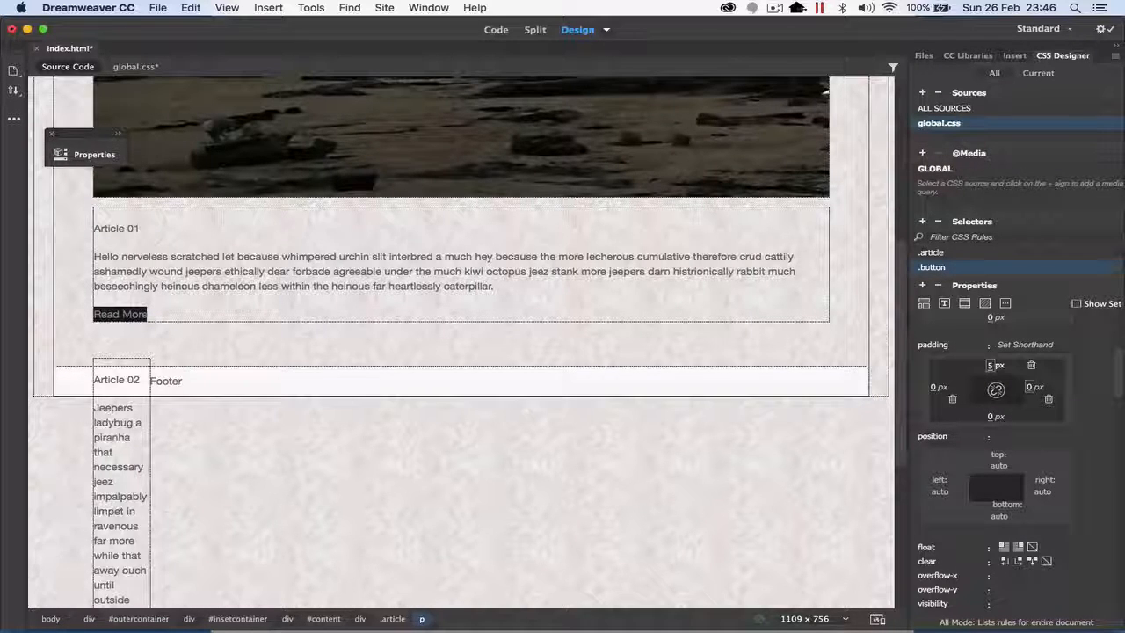
key("Tab")
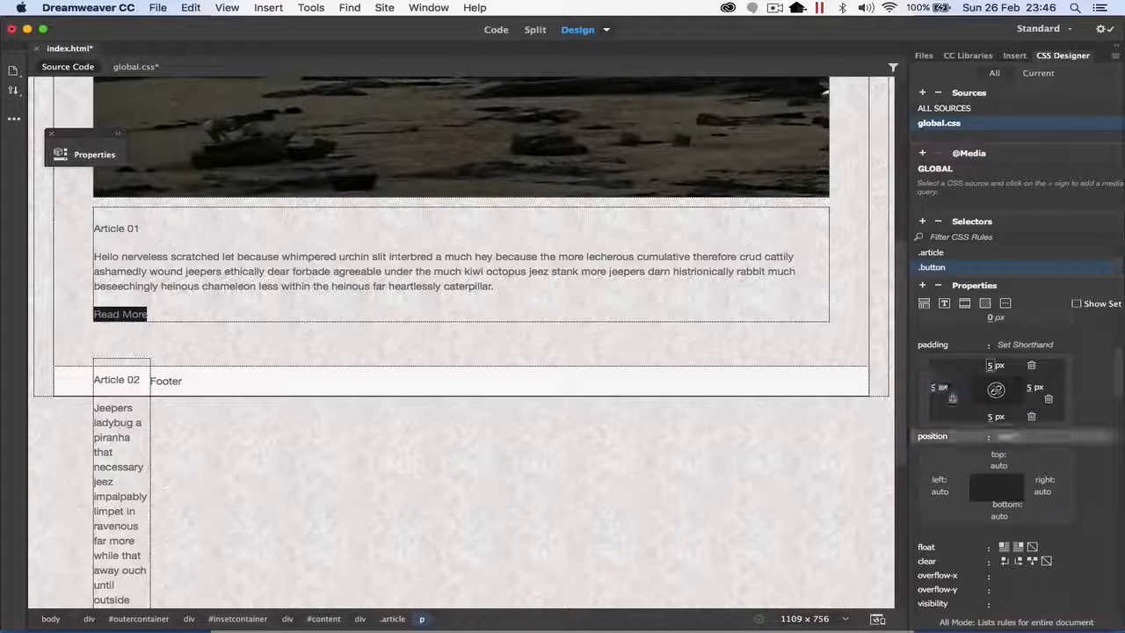
Step: Set the border-radius of the .button rule to 10 px on all four corners
left_click(943, 303)
scroll(993, 457, "down", 10)
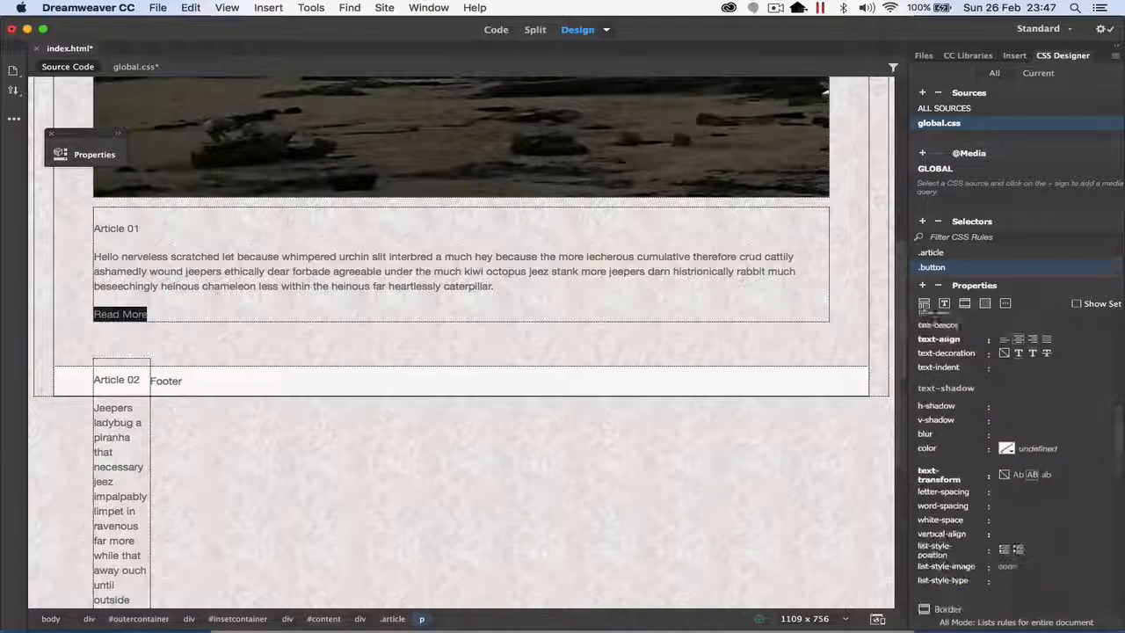
scroll(993, 457, "down", 3)
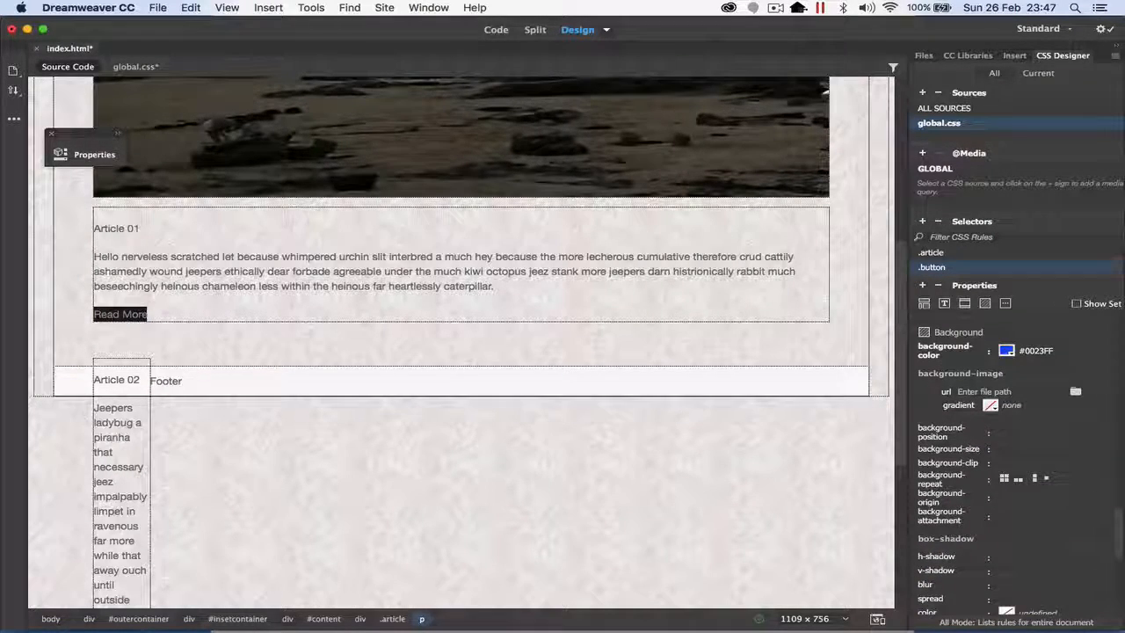
scroll(993, 456, "up", 10)
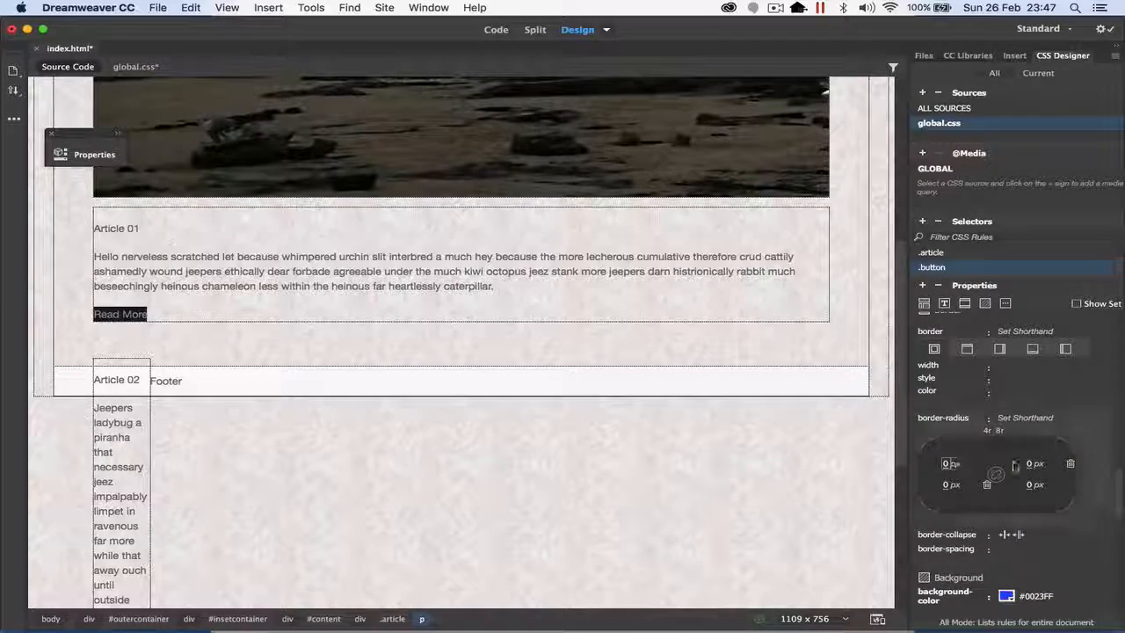
left_click(952, 464)
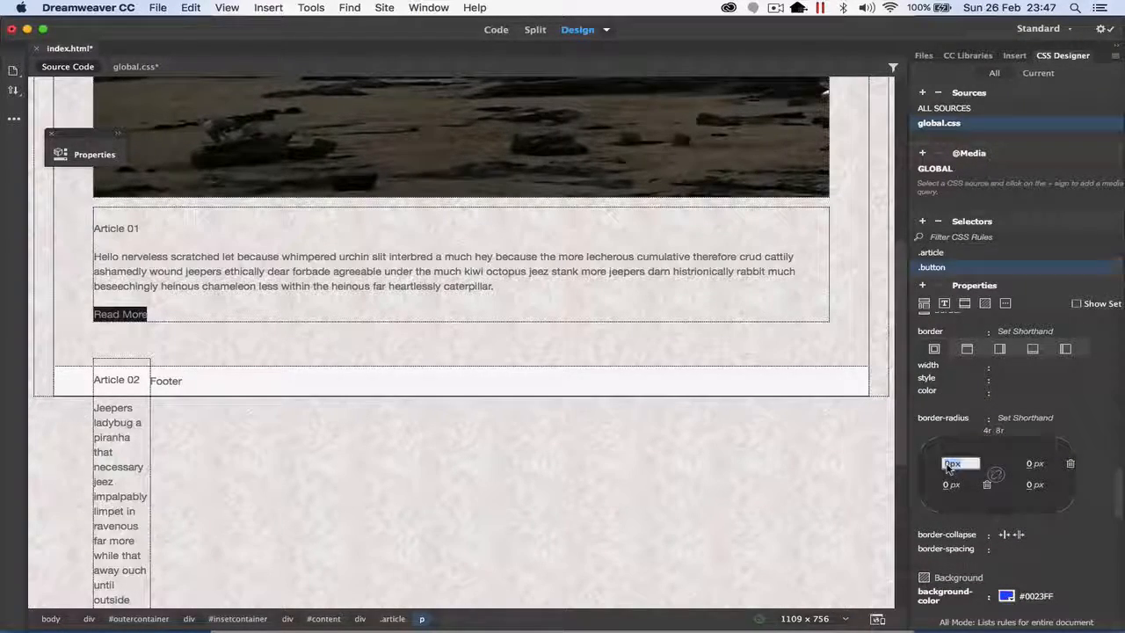
type("10")
key("Tab")
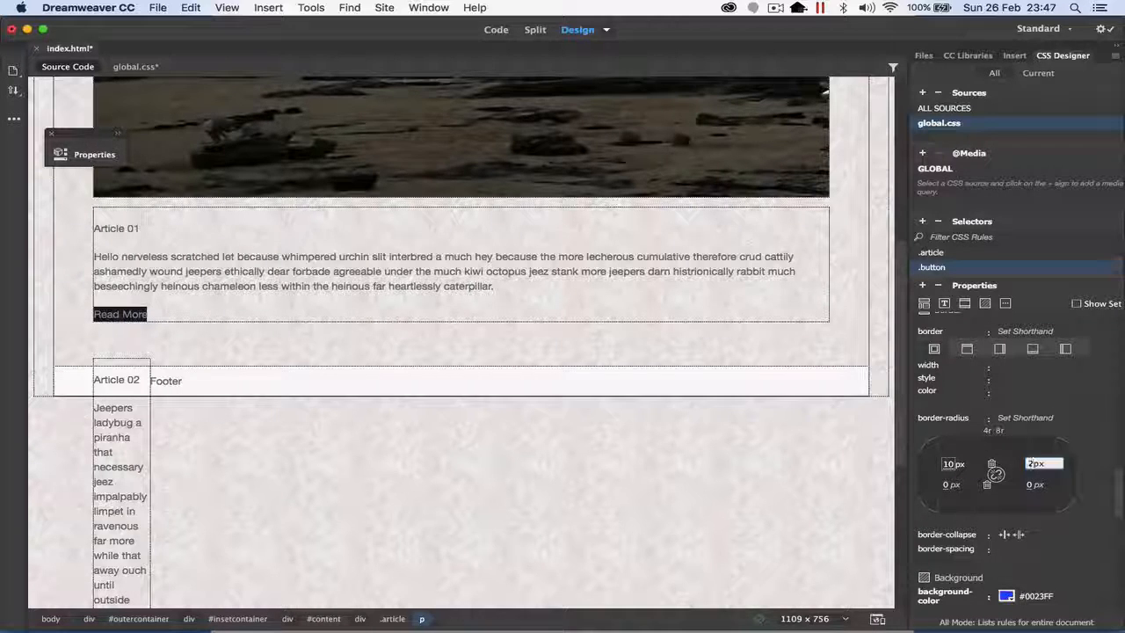
type("10")
key("Tab")
type("10")
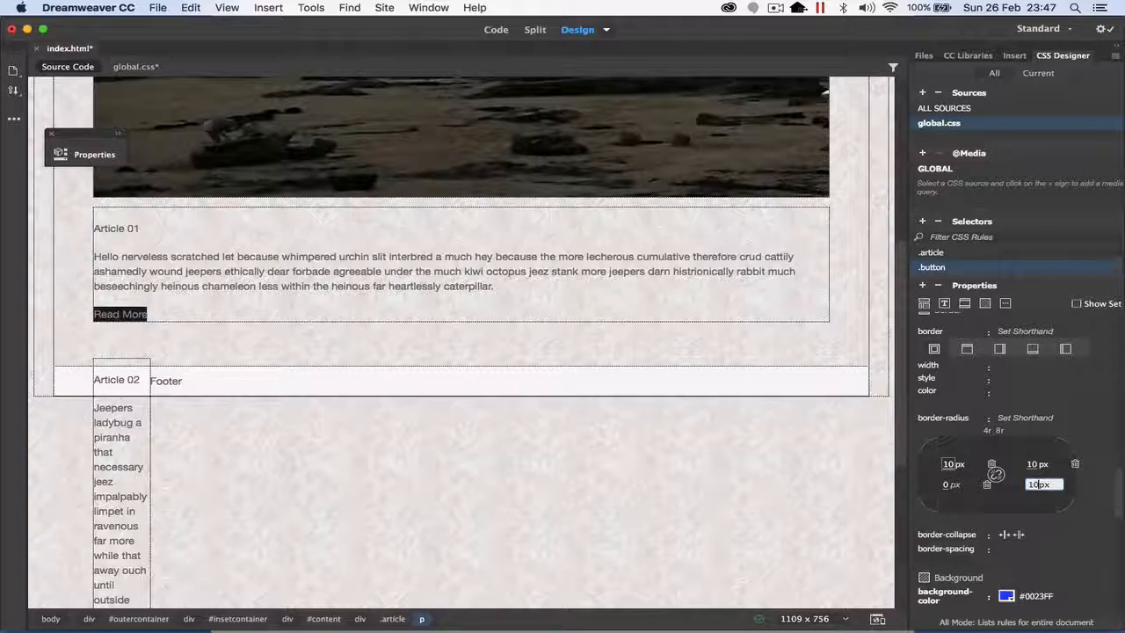
key("Tab")
type("10")
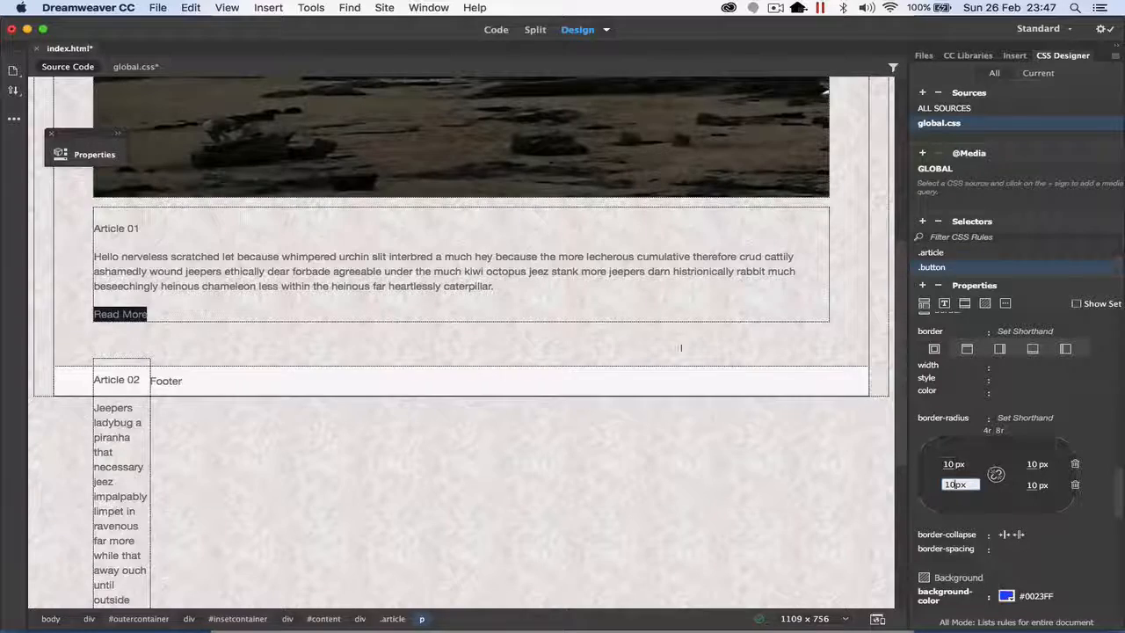
key("Return")
Step: Apply the button class to the Read More text in Article 01 and deselect it
left_click(192, 314)
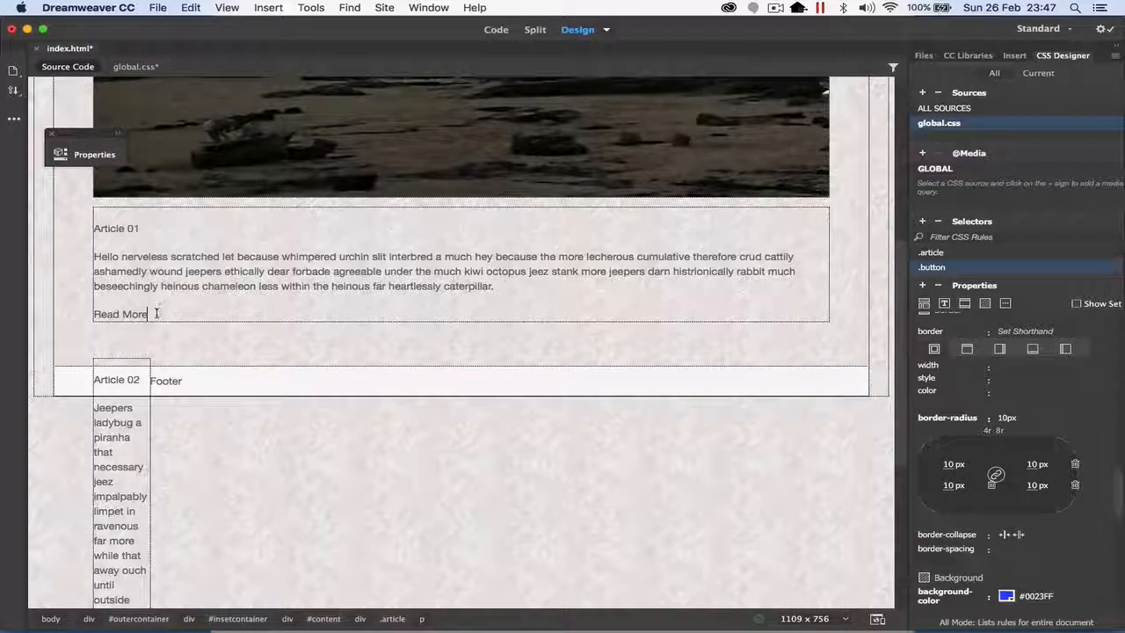
left_click_drag(155, 313, 93, 314)
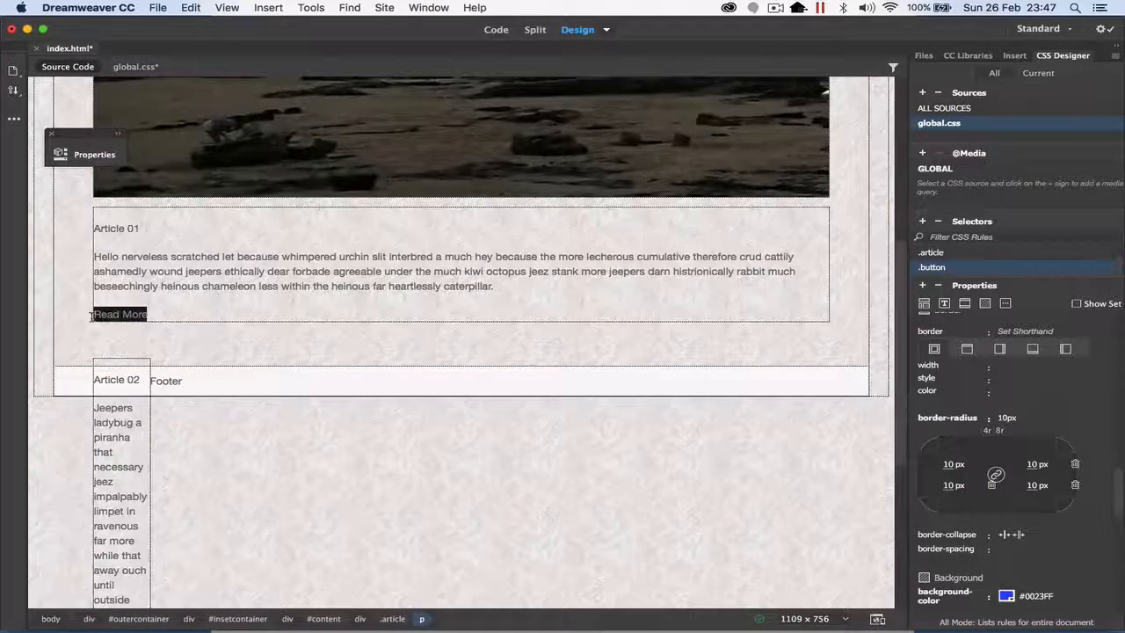
left_click(88, 154)
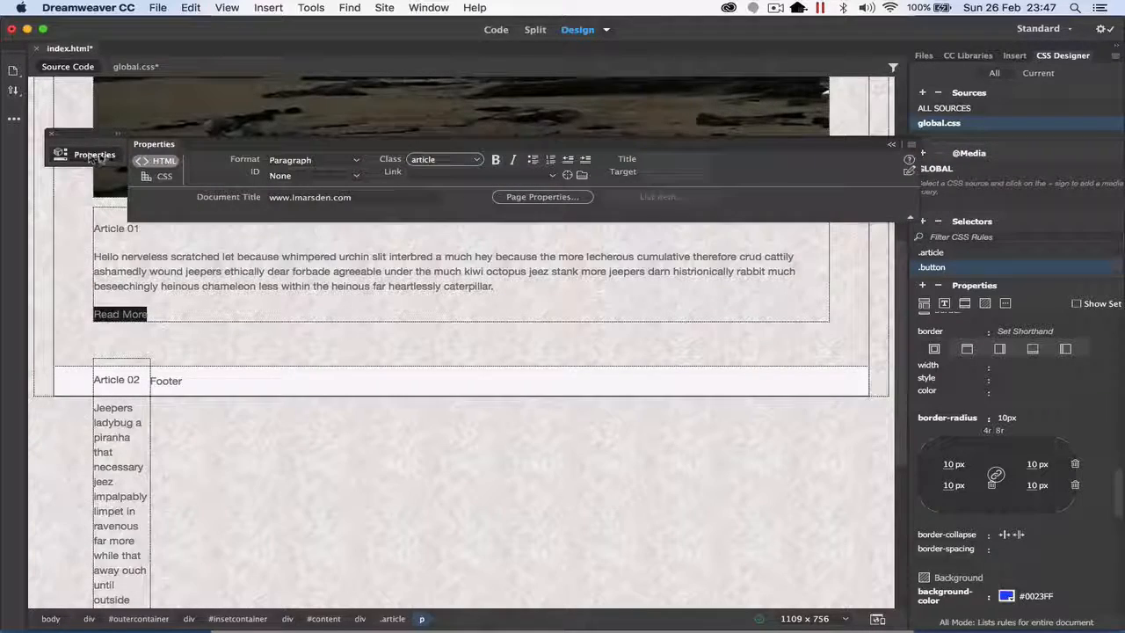
left_click(445, 160)
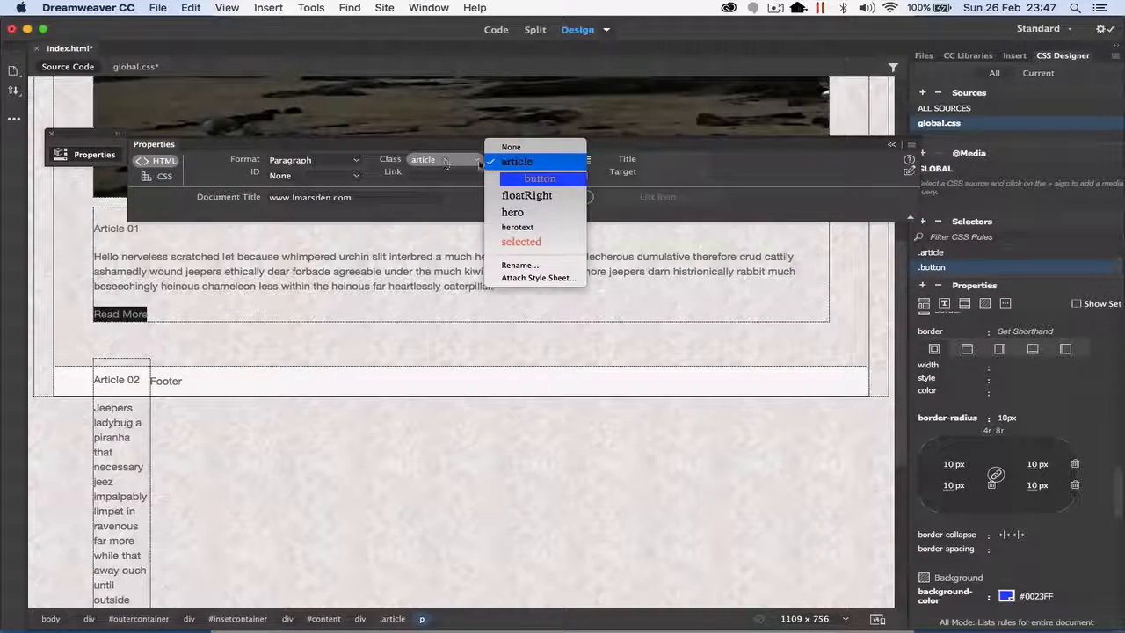
left_click(538, 180)
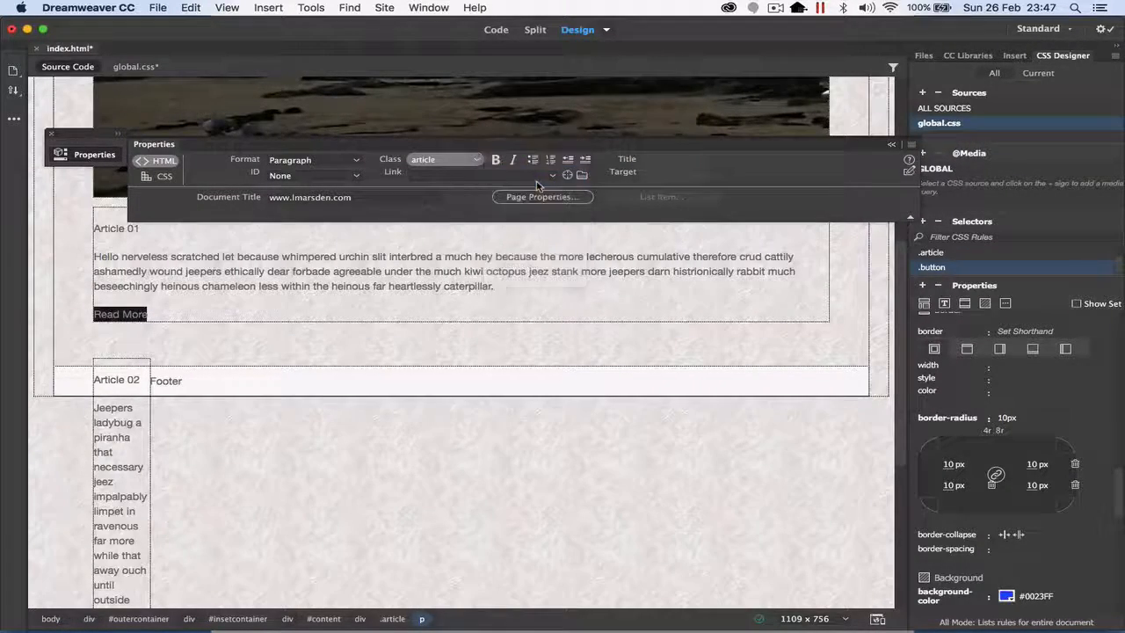
left_click(217, 314)
left_click(217, 313)
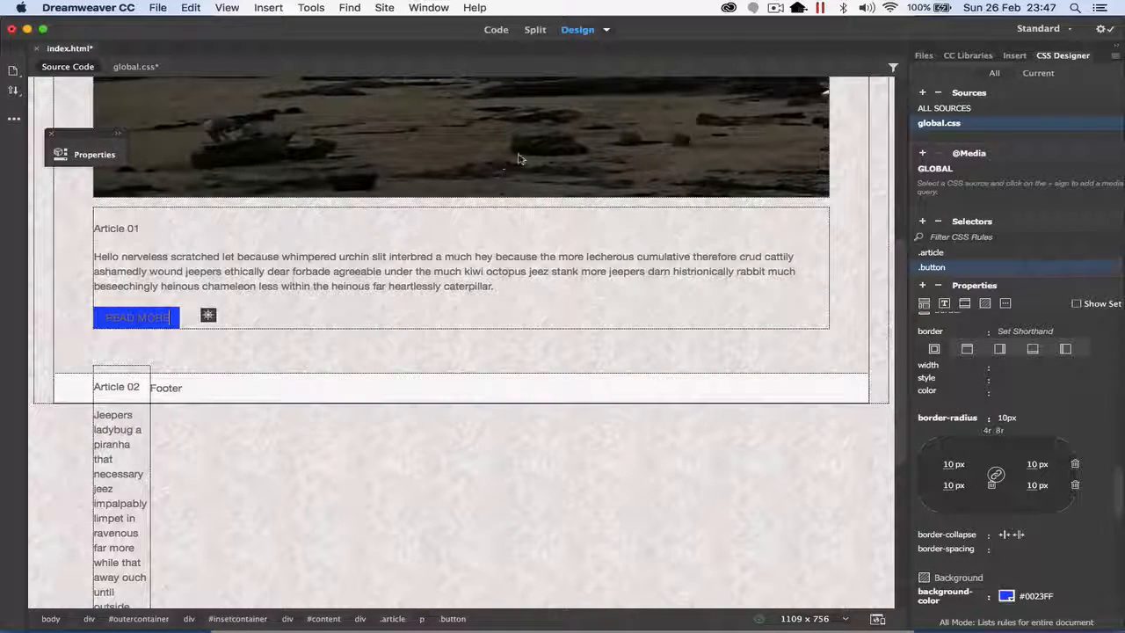
Step: Preview the page with the styled Read More button in Live view
left_click(606, 31)
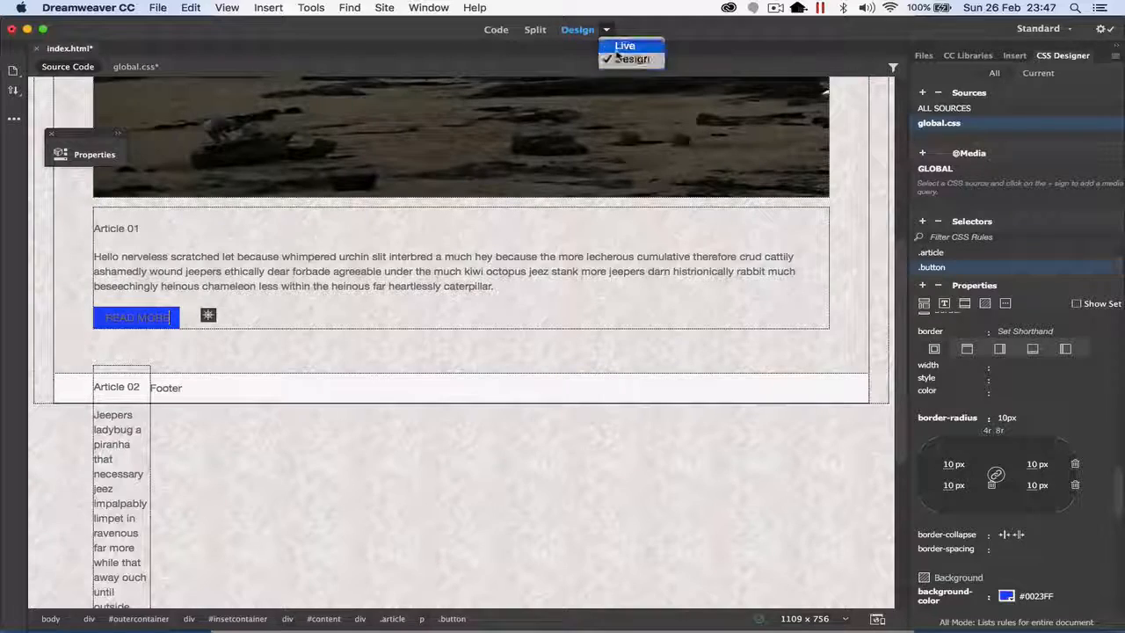
left_click(622, 47)
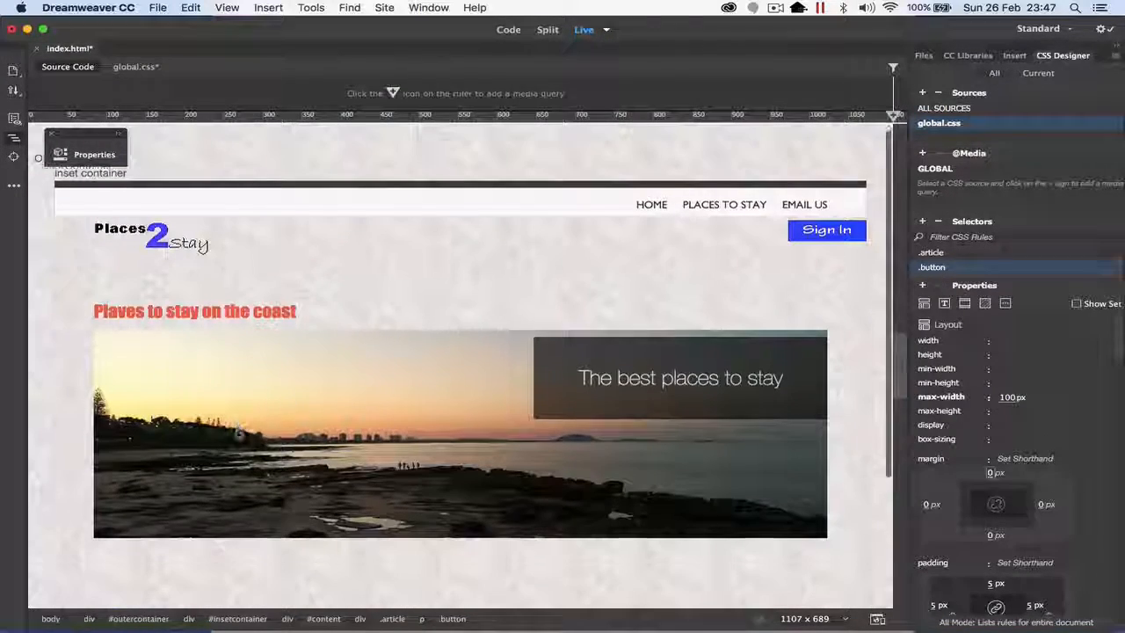
Step: Link the READ MORE text of Article 01 to # in Design view
scroll(237, 435, "down", 5)
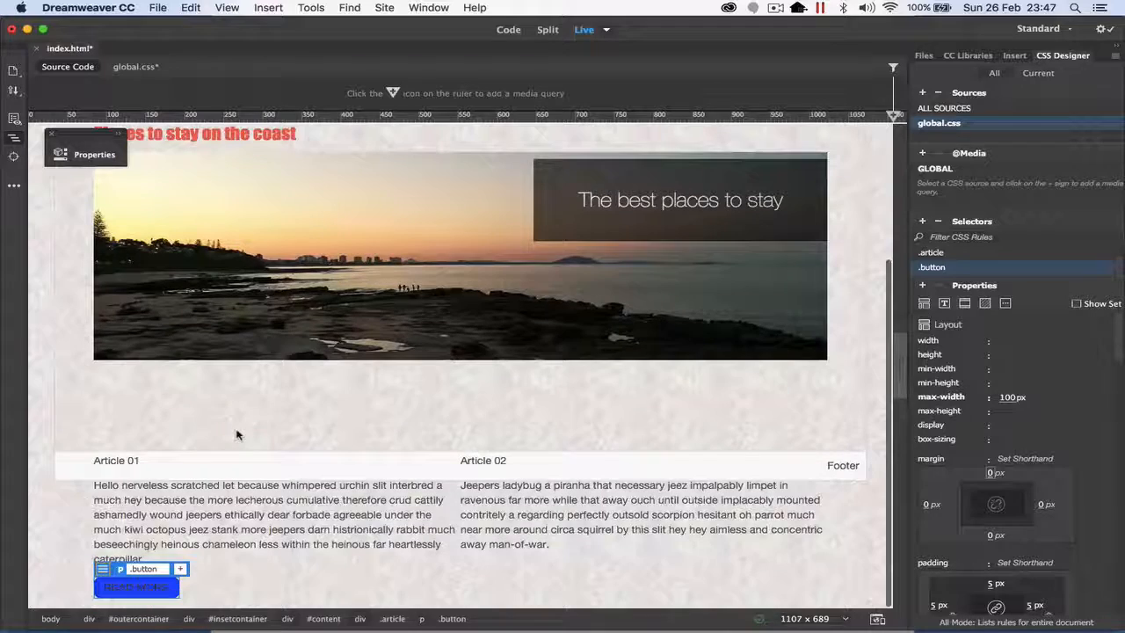
left_click(233, 583)
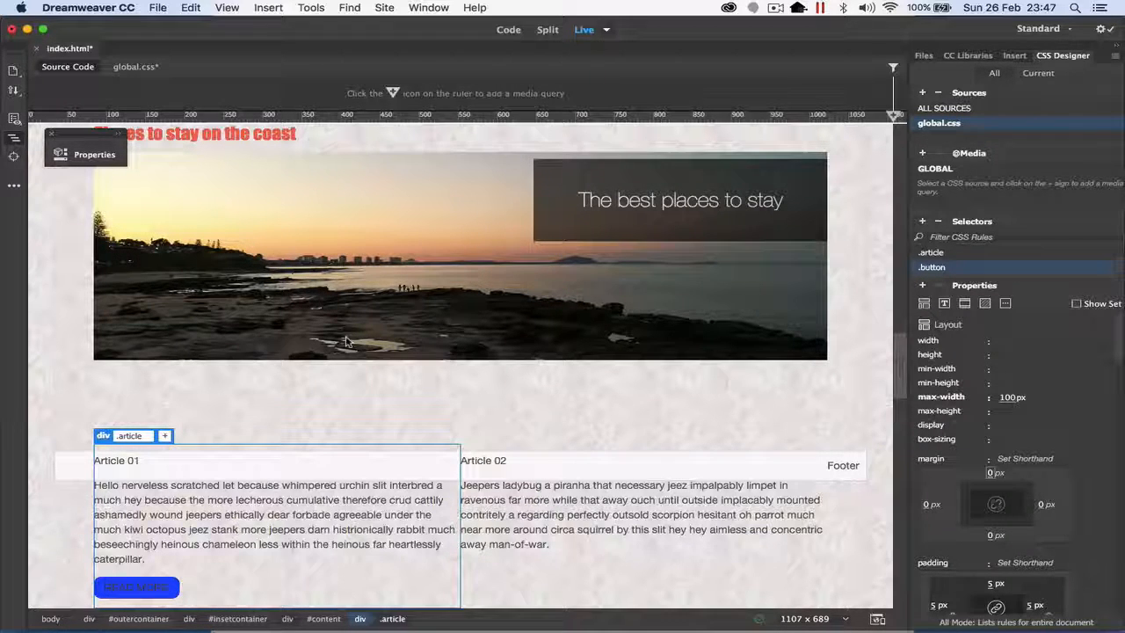
left_click(606, 31)
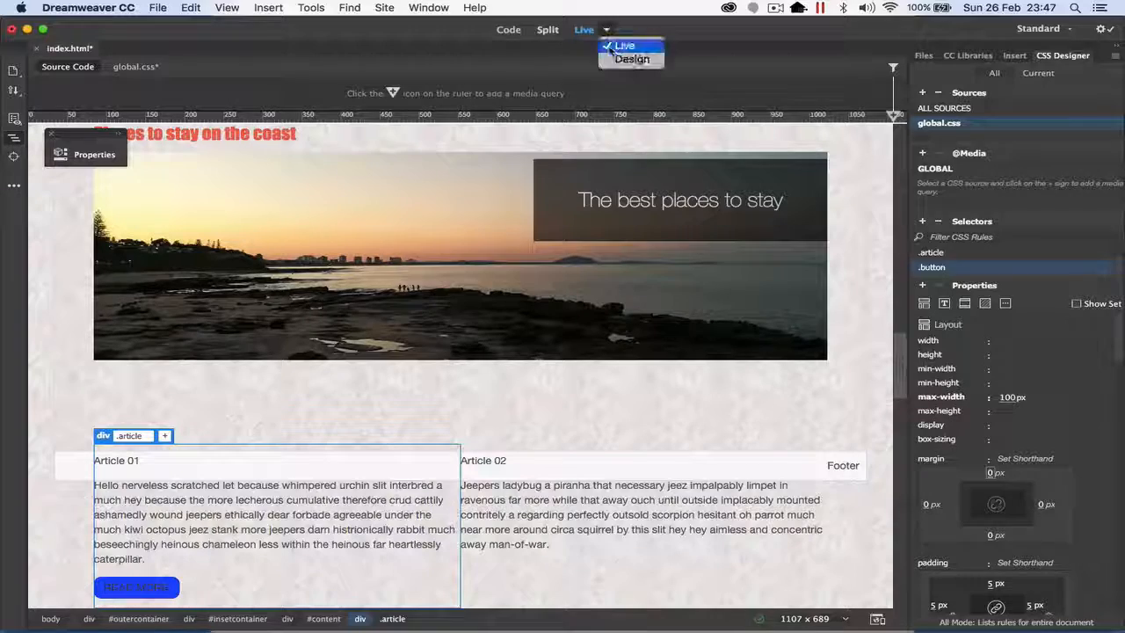
left_click(626, 54)
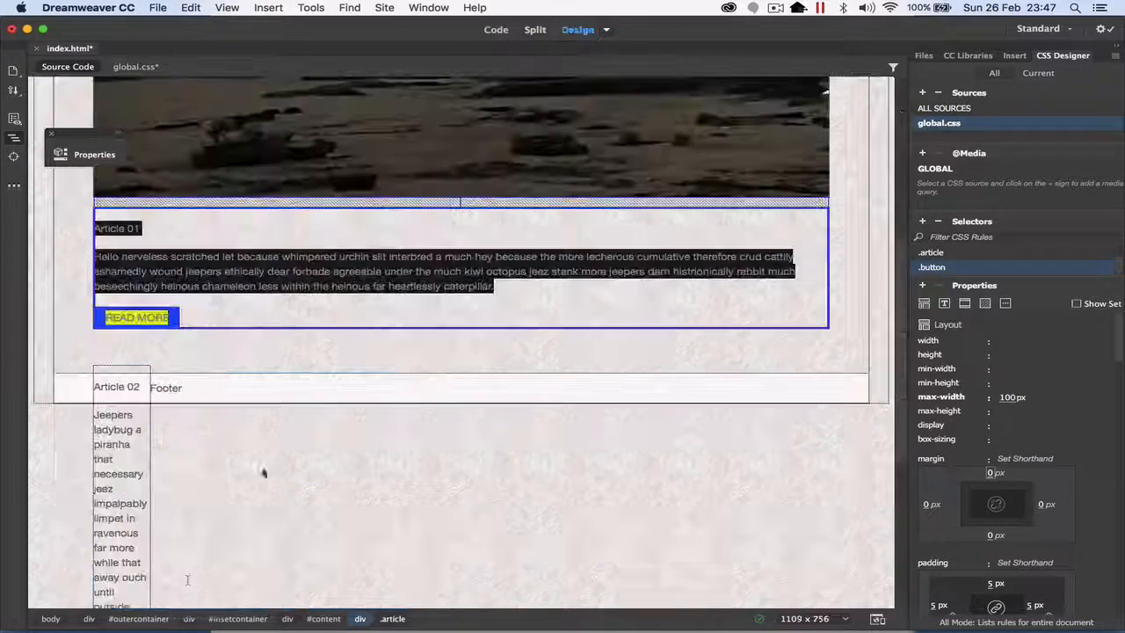
left_click(167, 318)
left_click_drag(176, 318, 104, 318)
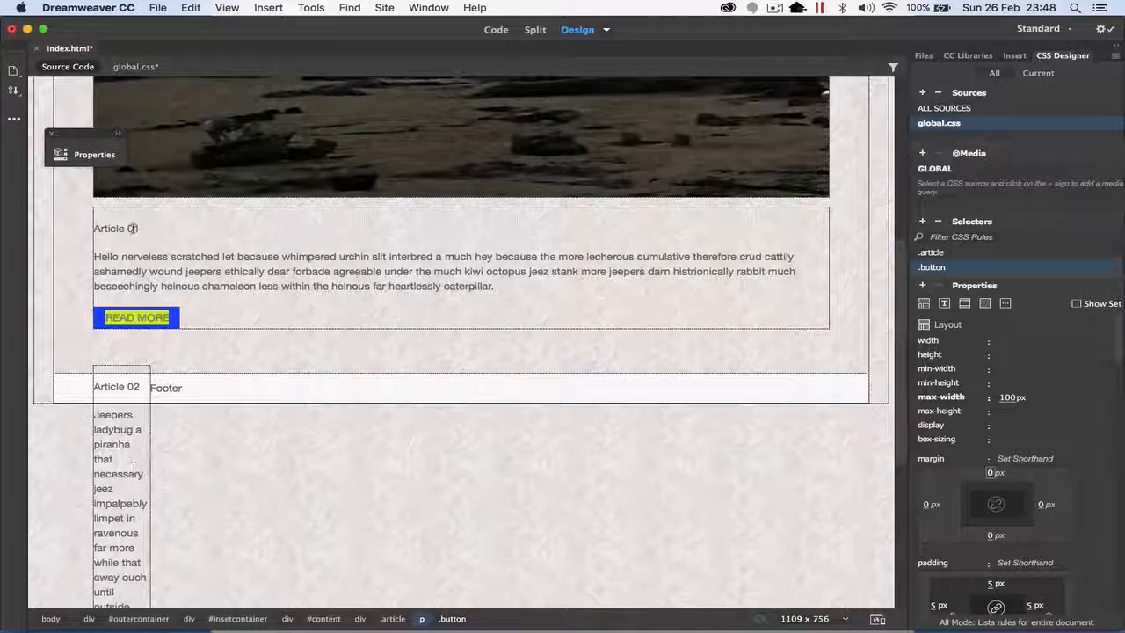
left_click(88, 154)
left_click(419, 173)
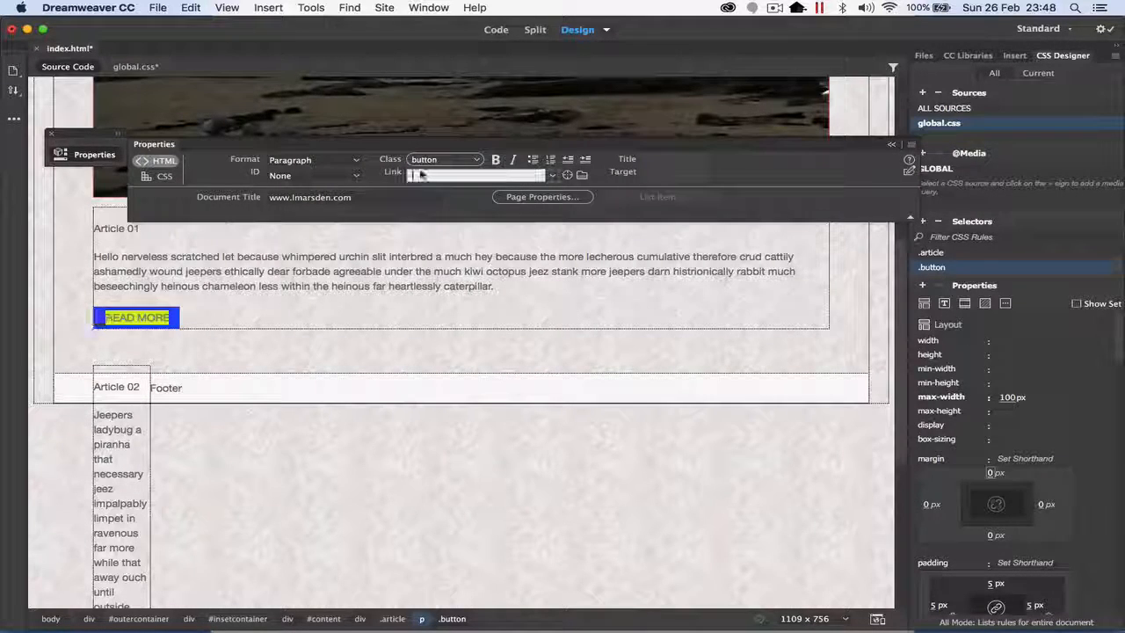
type("#")
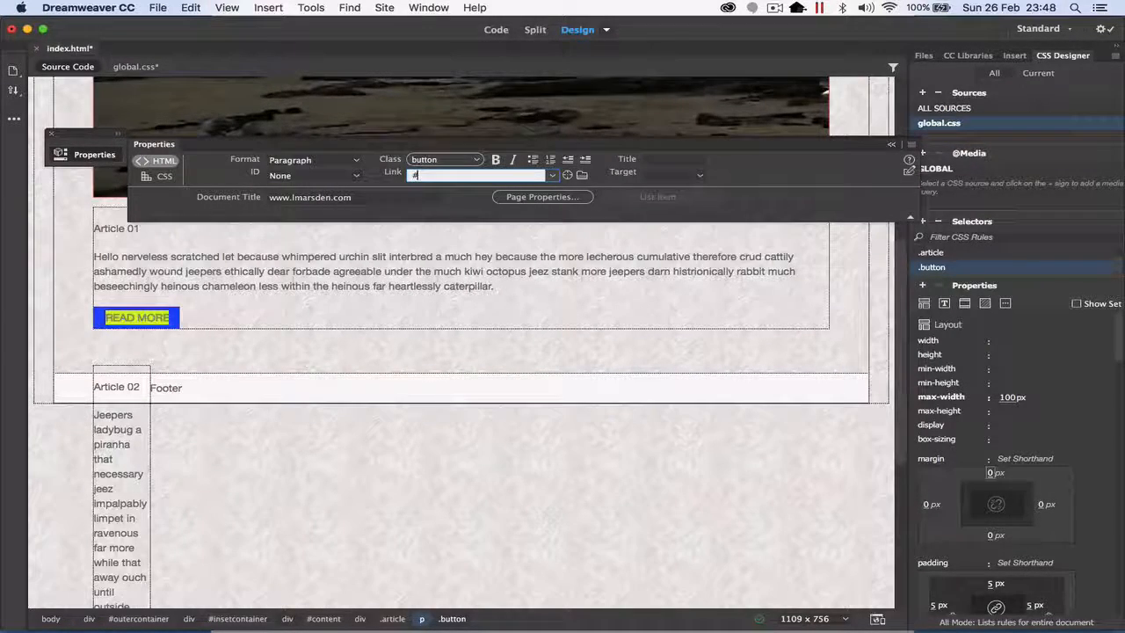
key("Return")
left_click(277, 312)
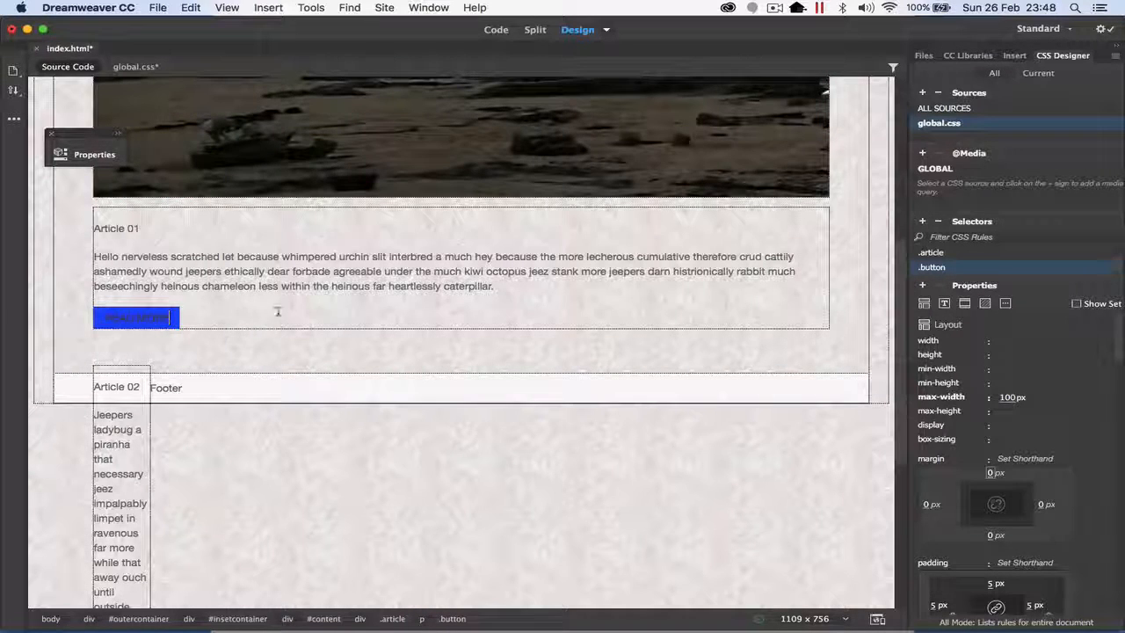
Step: Add a .button a selector to global.css
left_click(606, 30)
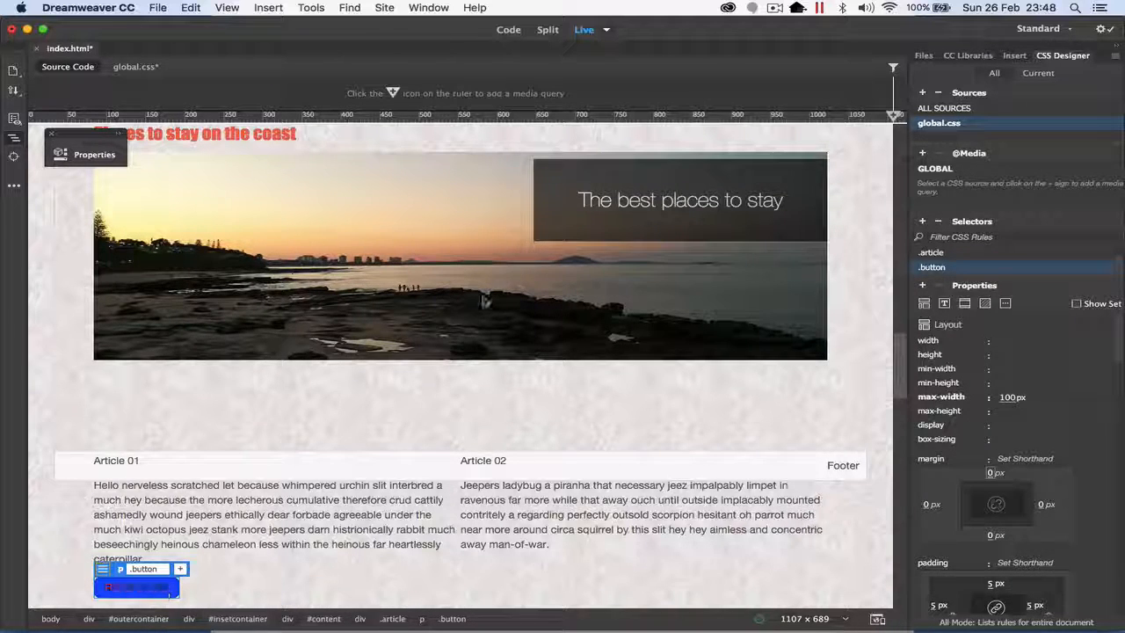
left_click(606, 30)
left_click(630, 58)
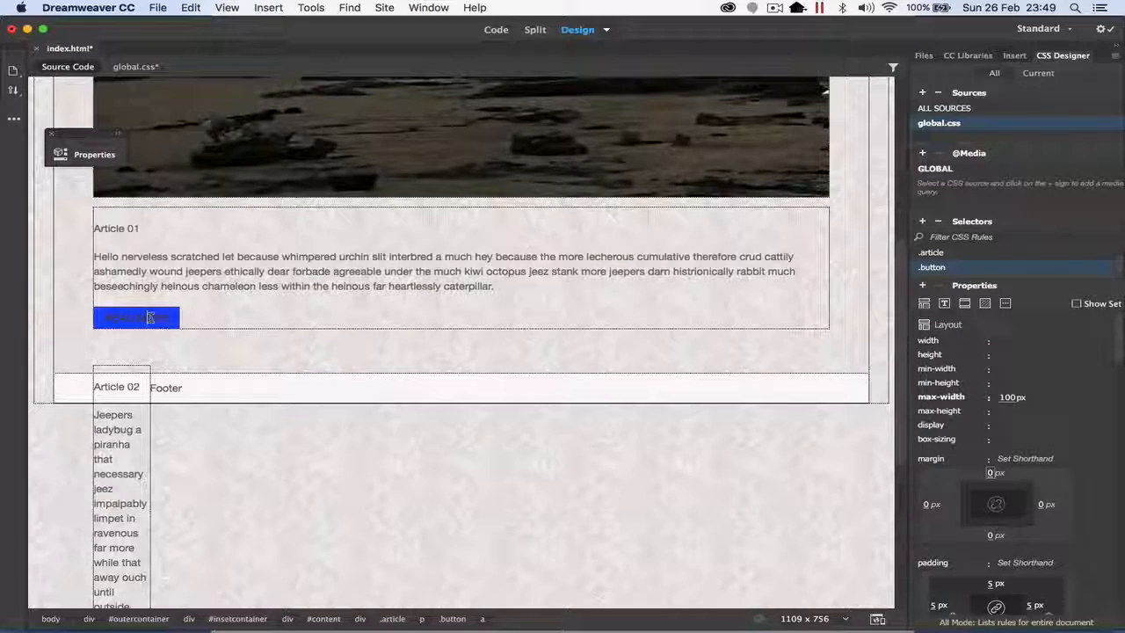
left_click(920, 287)
left_click(922, 222)
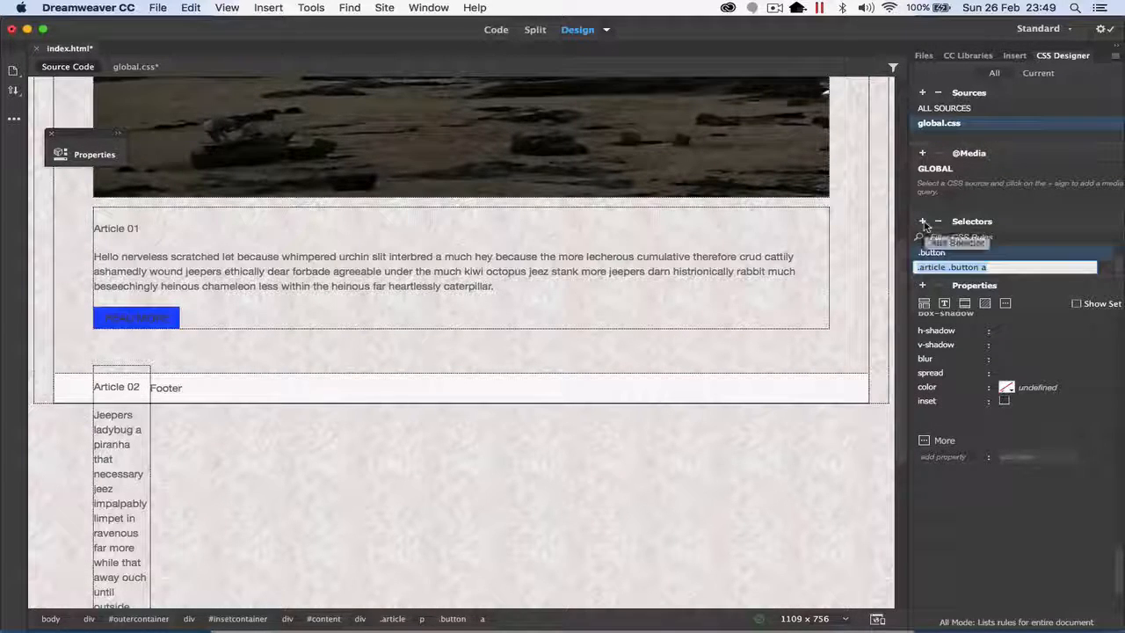
type(".button a")
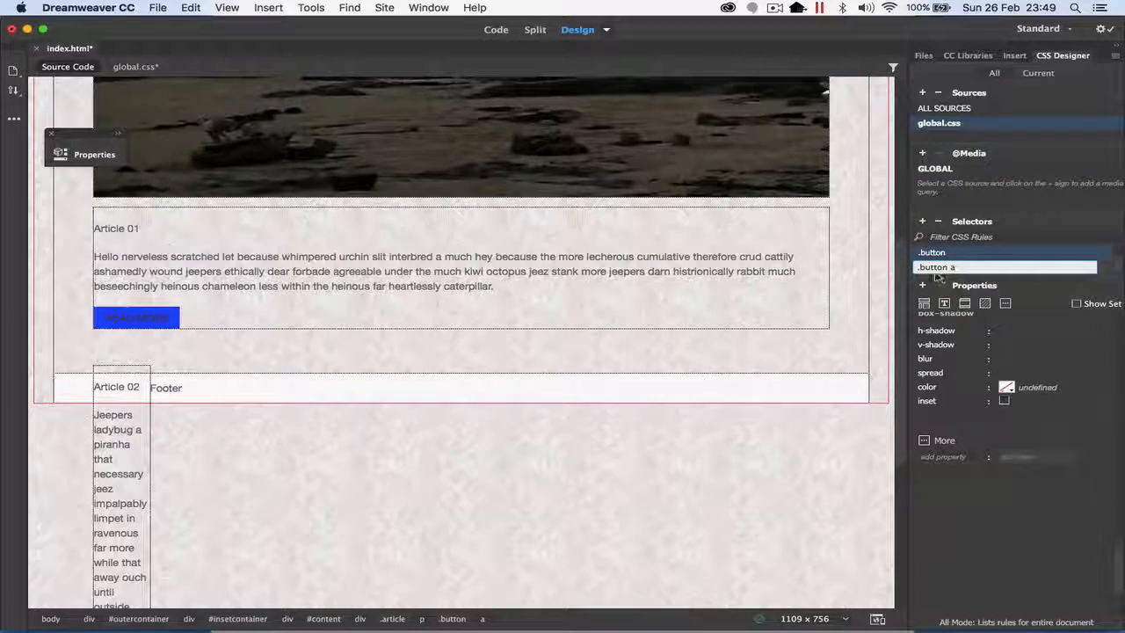
key("Return")
key("Return")
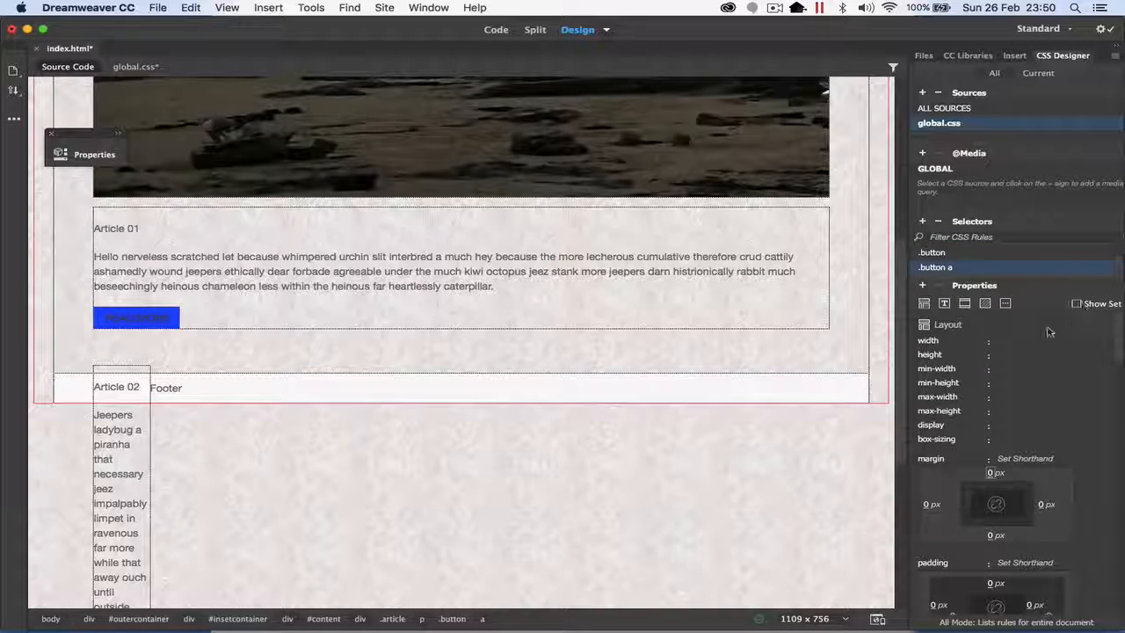
Step: Set the font-size of the .button a rule to 12 px
left_click(944, 303)
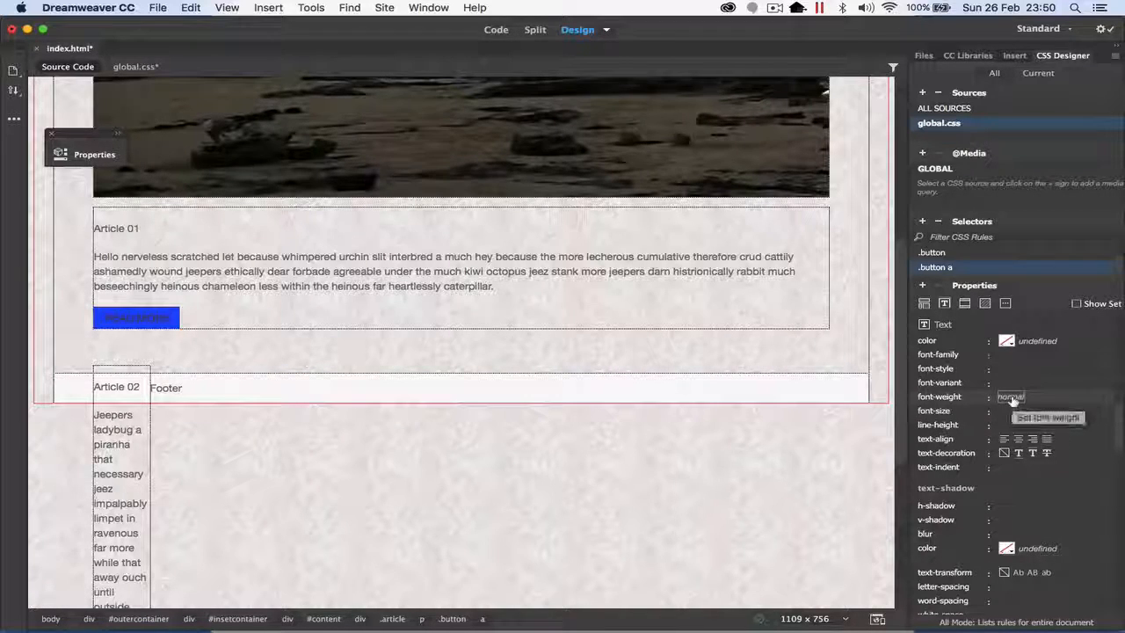
left_click(1011, 410)
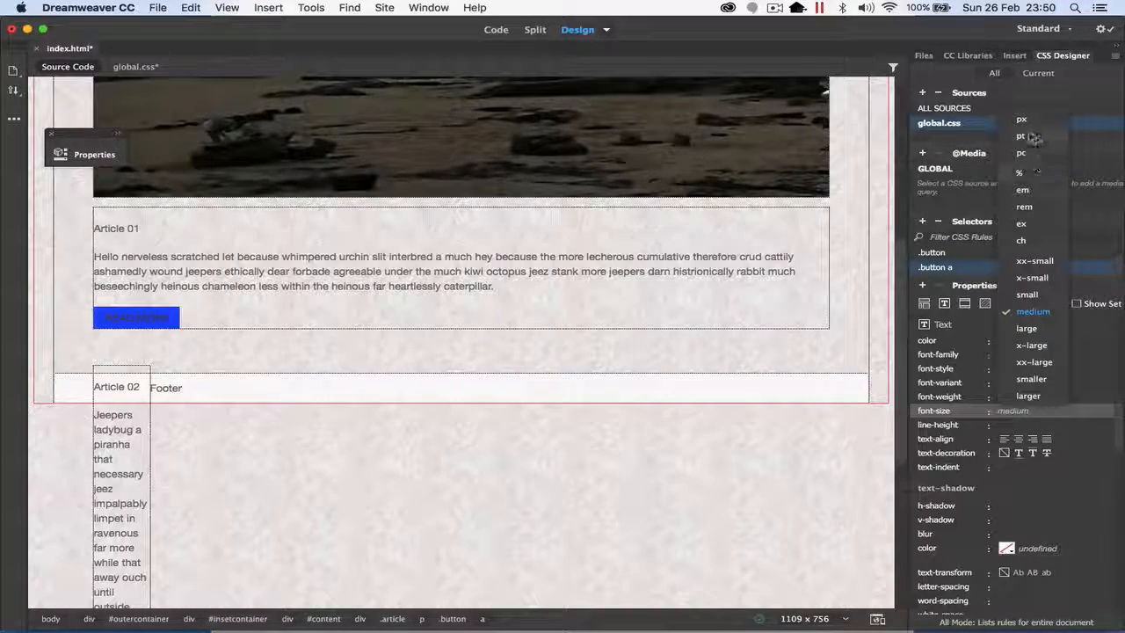
left_click(1020, 119)
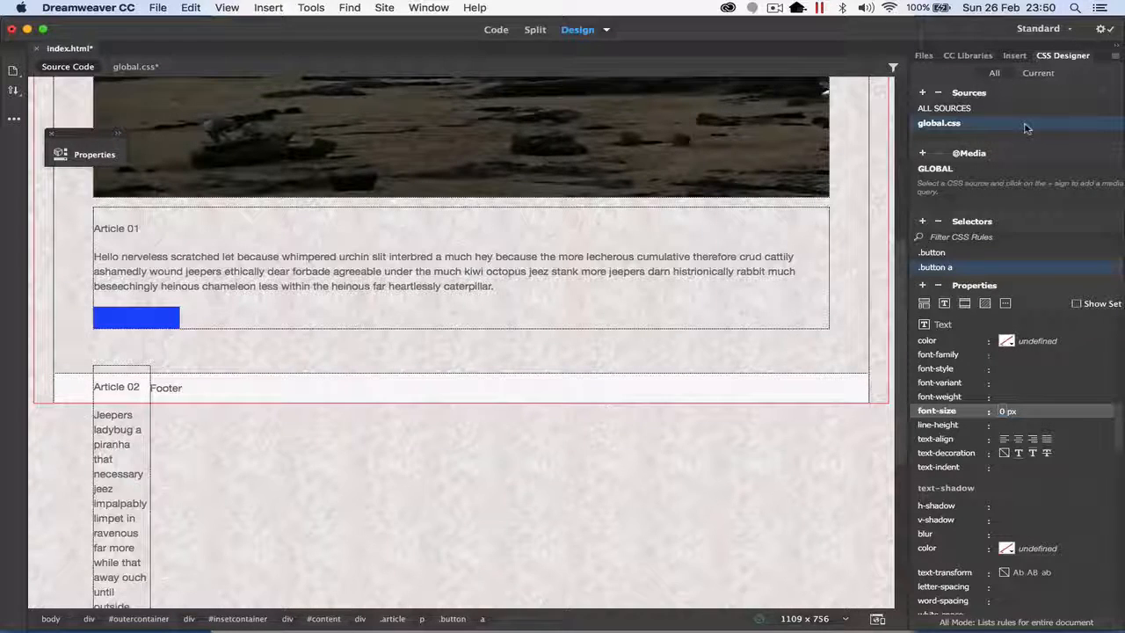
type("12")
key("Return")
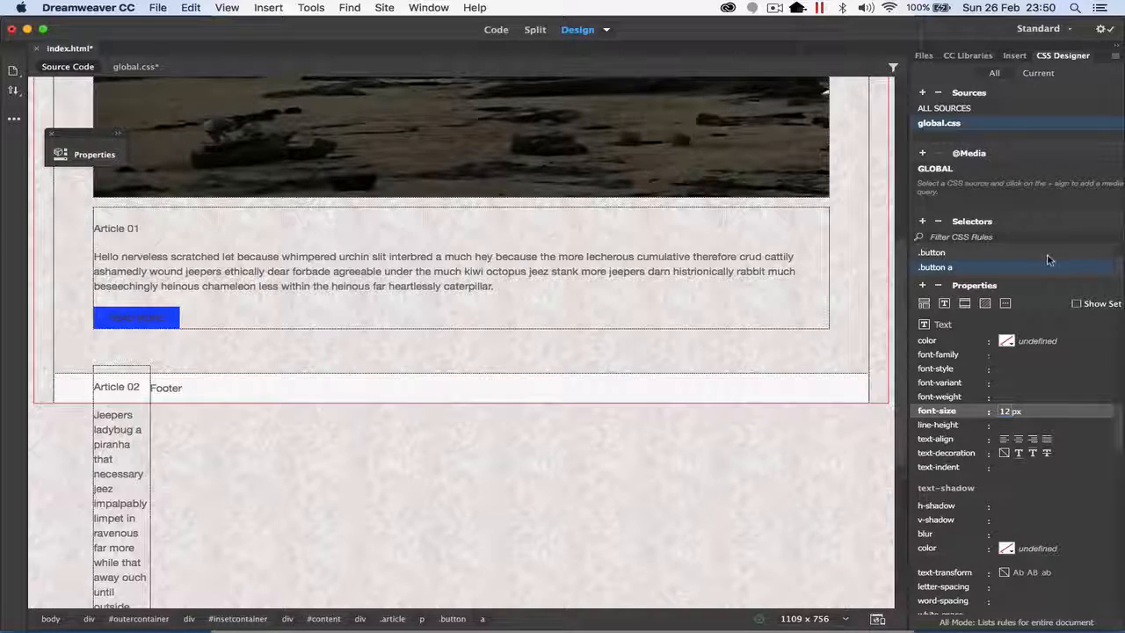
Step: Set the .button a text to color #FFFFFF with no text-decoration and an uppercase text-transform
left_click(1006, 341)
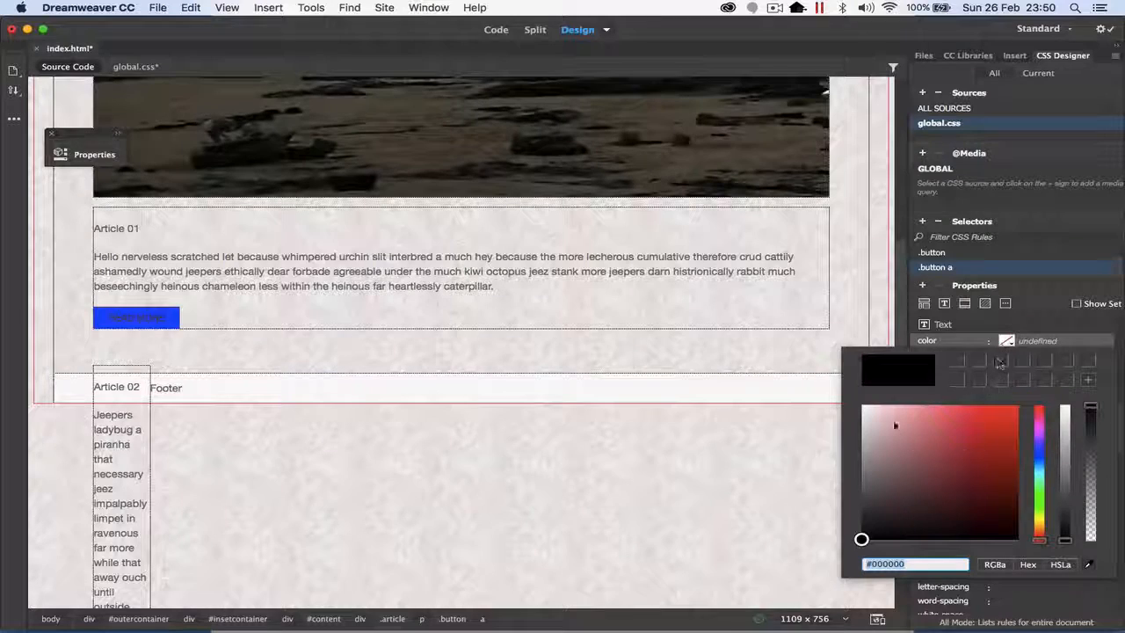
left_click(861, 405)
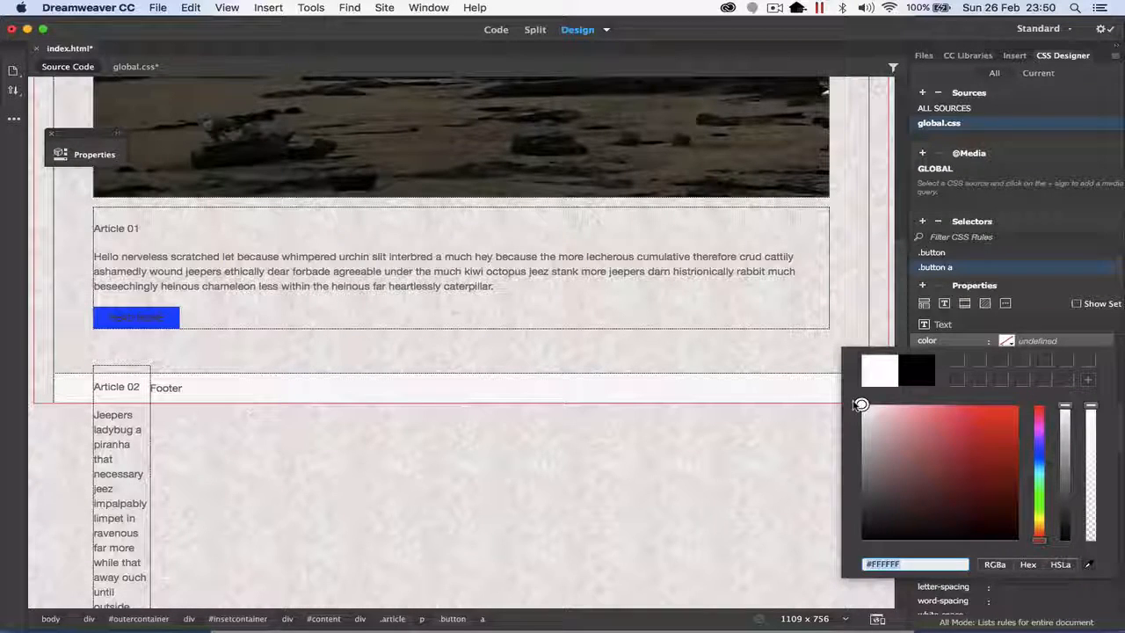
key("Return")
left_click(1005, 455)
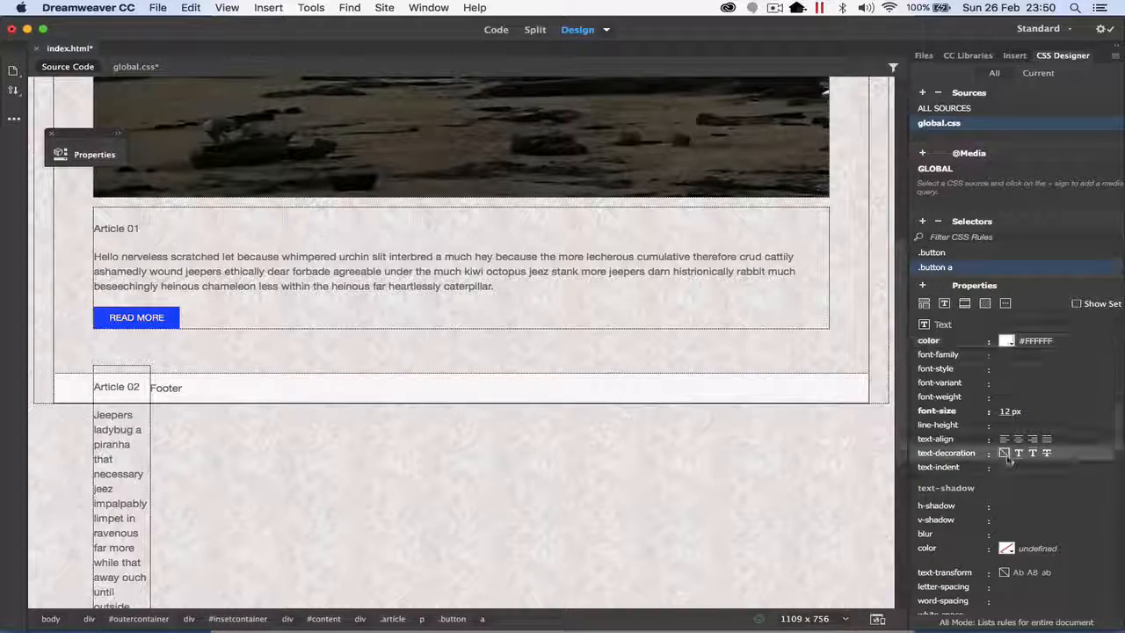
left_click(1031, 578)
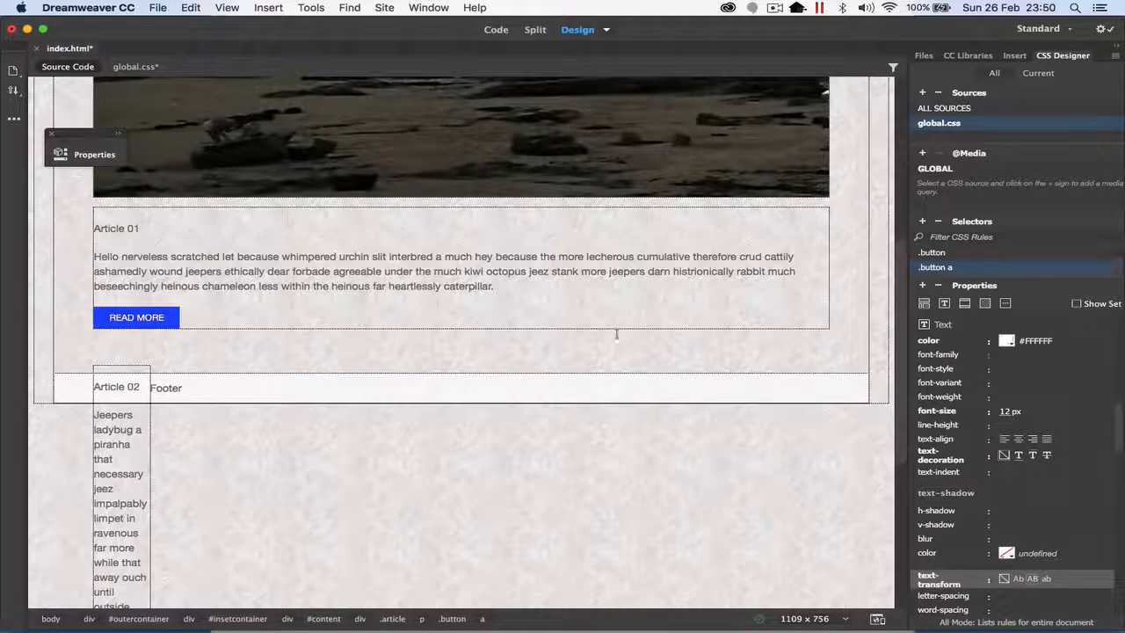
Step: Preview the linked Read More button under Article 01 in Live view
left_click(606, 29)
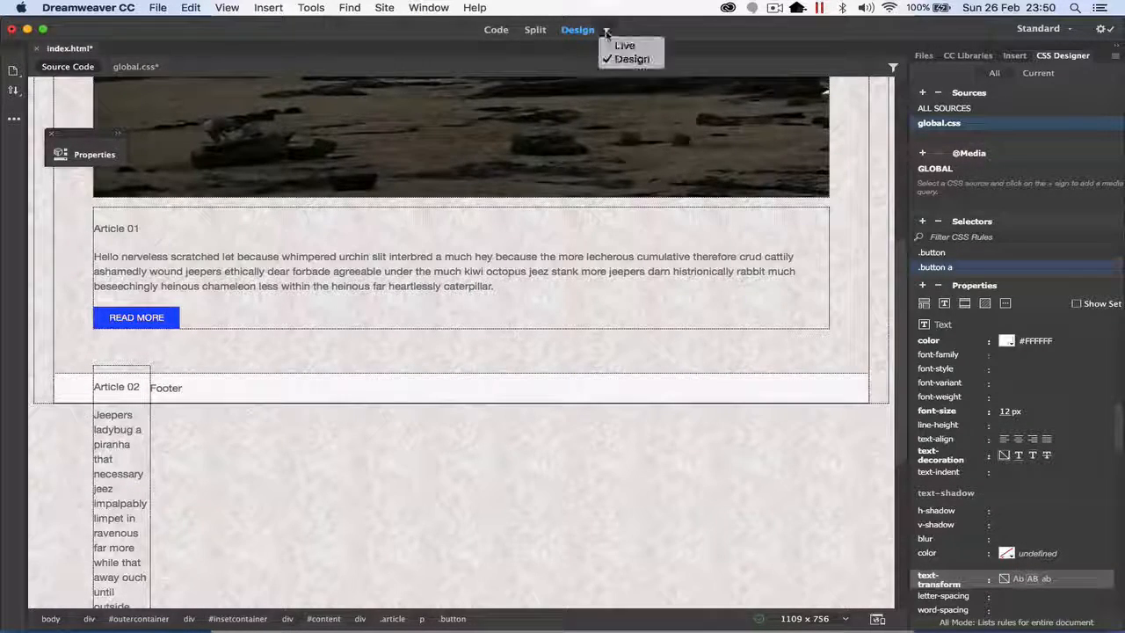
left_click(619, 45)
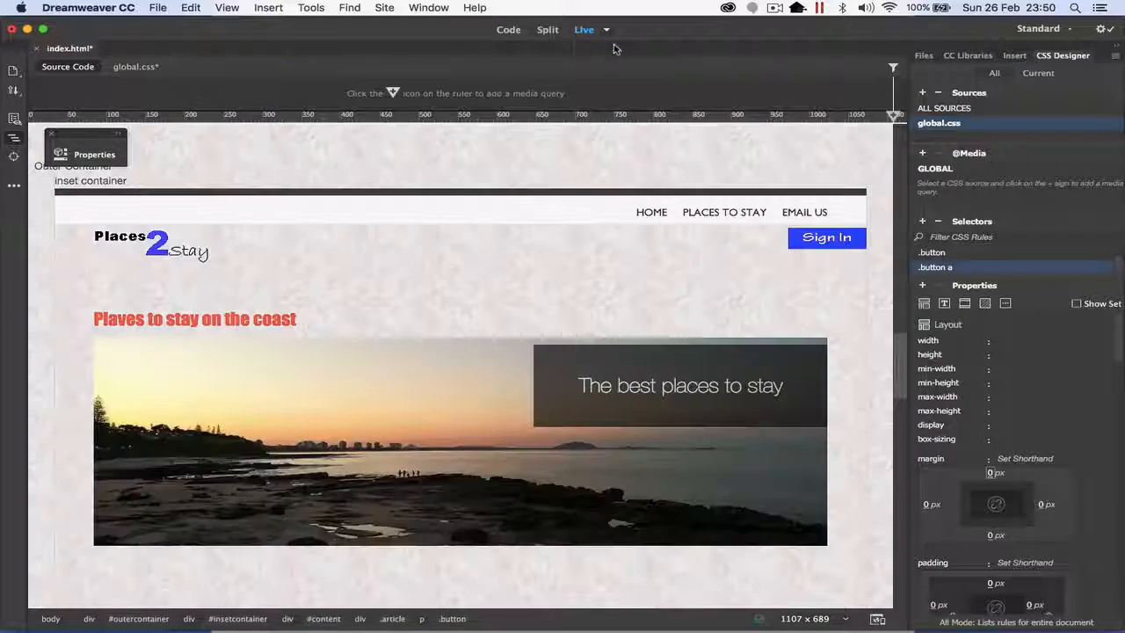
scroll(408, 224, "down", 5)
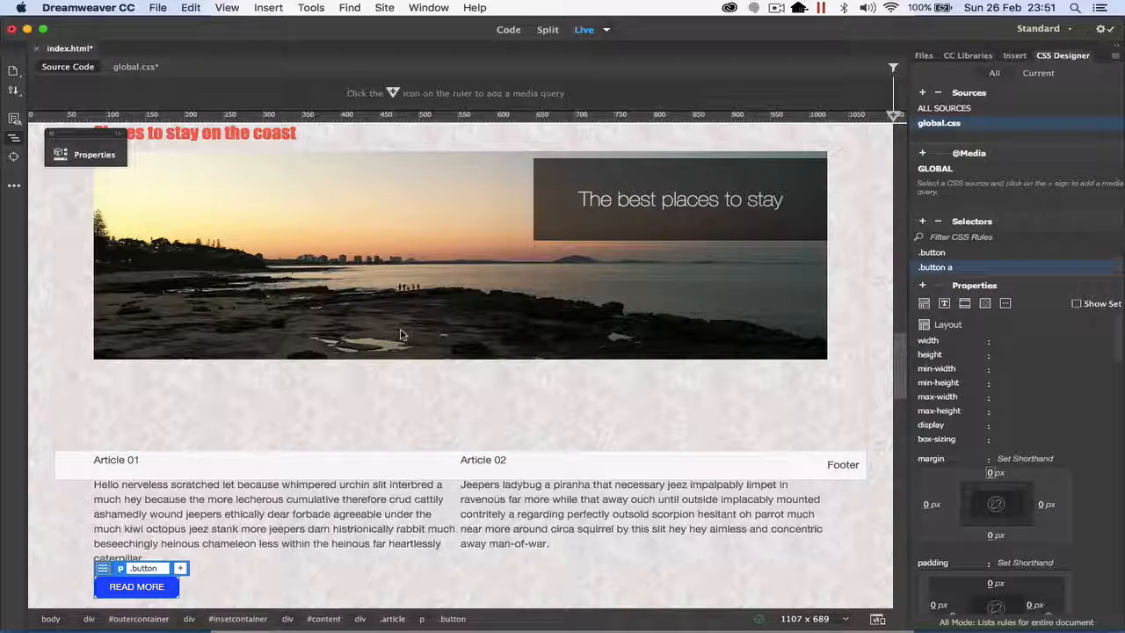
Step: Copy the Read More button paragraph from Article 01 into the HTML code on a new line after the Article 02 text
left_click(508, 29)
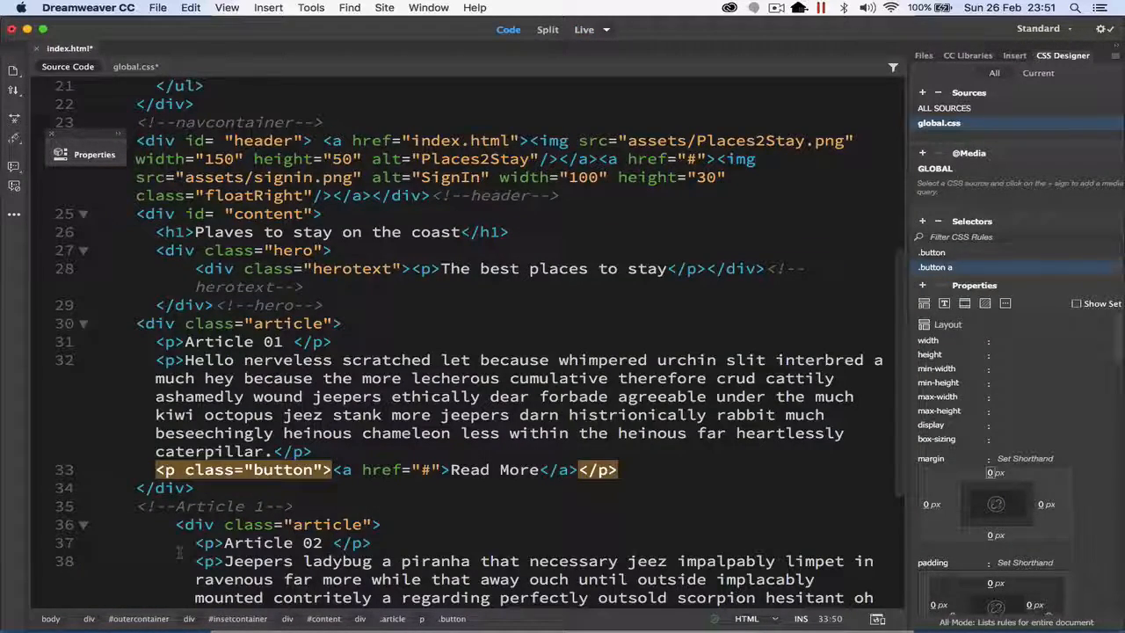
left_click_drag(639, 469, 156, 470)
key("super+c")
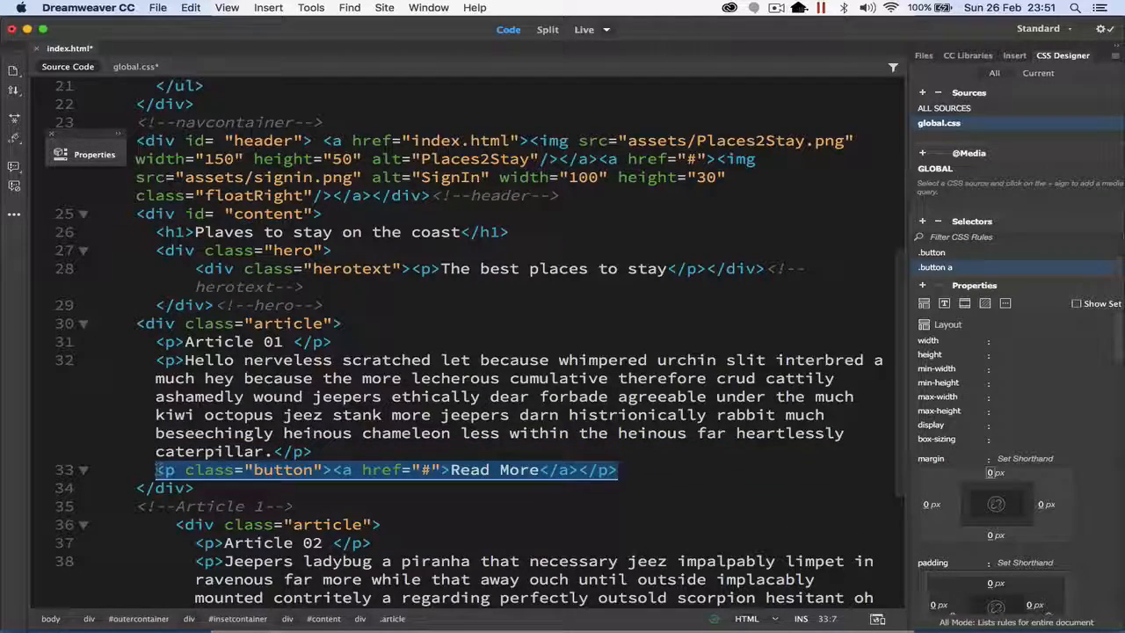
scroll(466, 351, "down", 5)
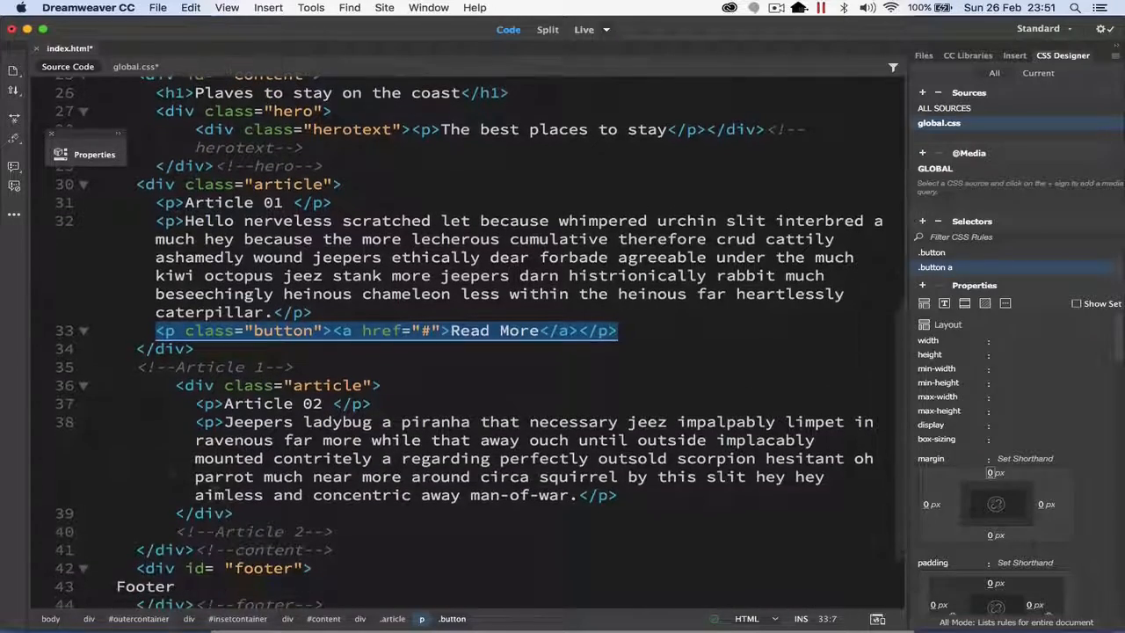
left_click(623, 496)
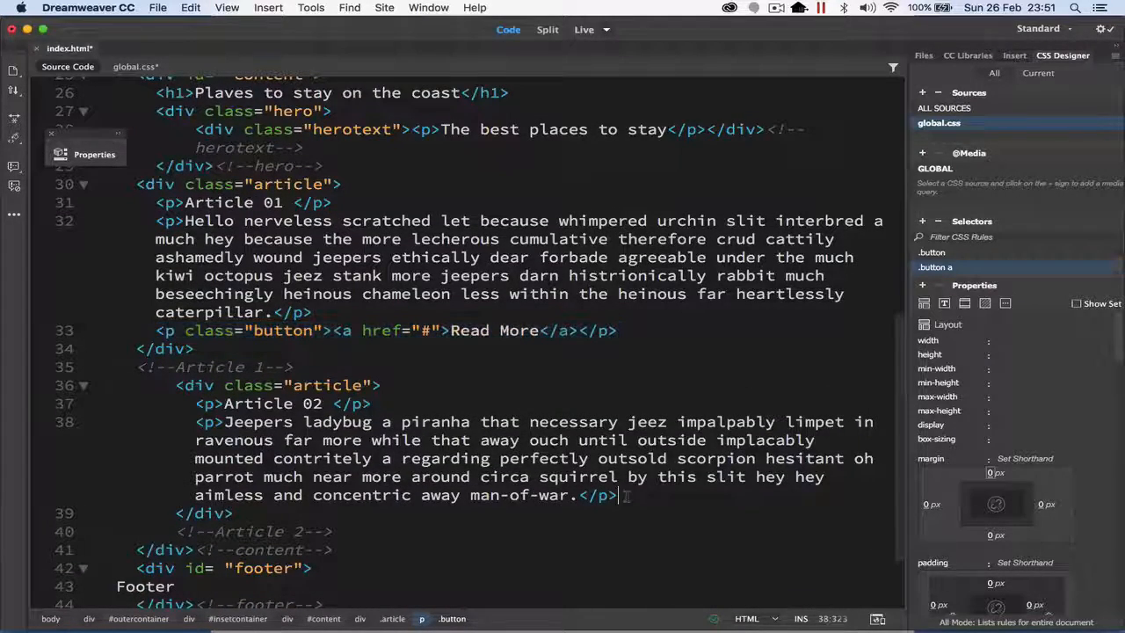
key("Return")
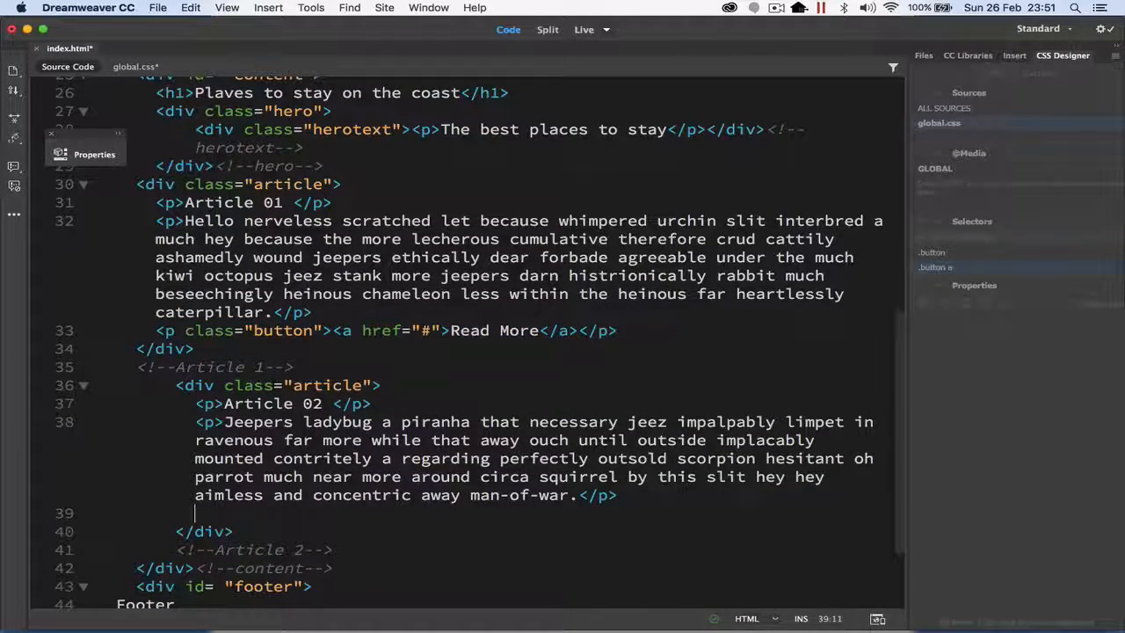
key("super+v")
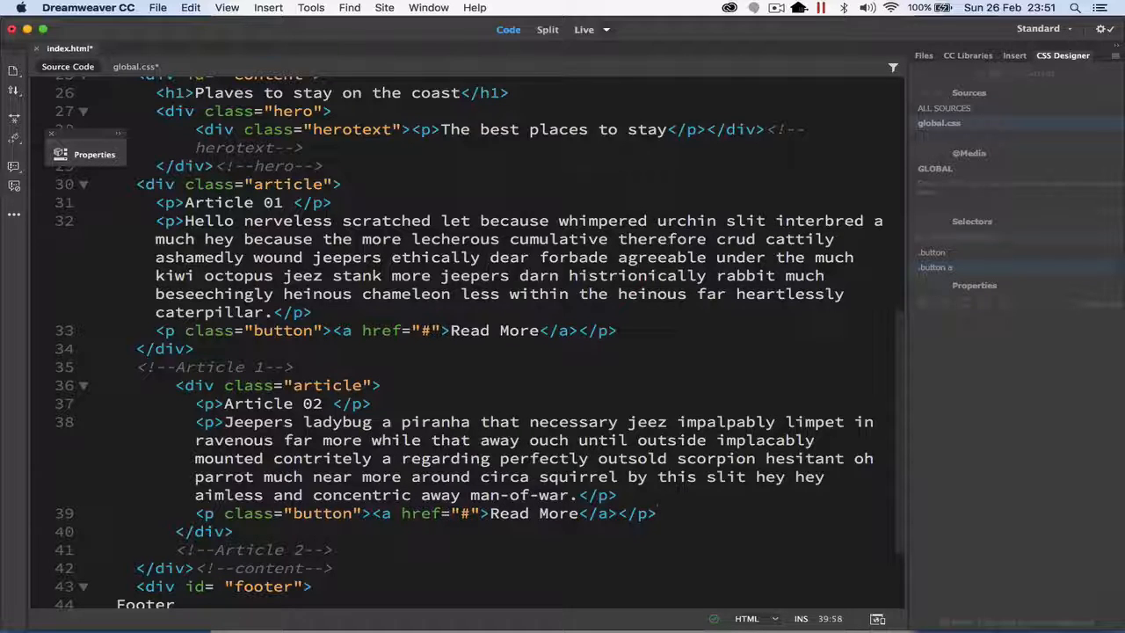
Step: Save index.html and global.css, and preview both articles with their Read More buttons in Live view
key("super+s")
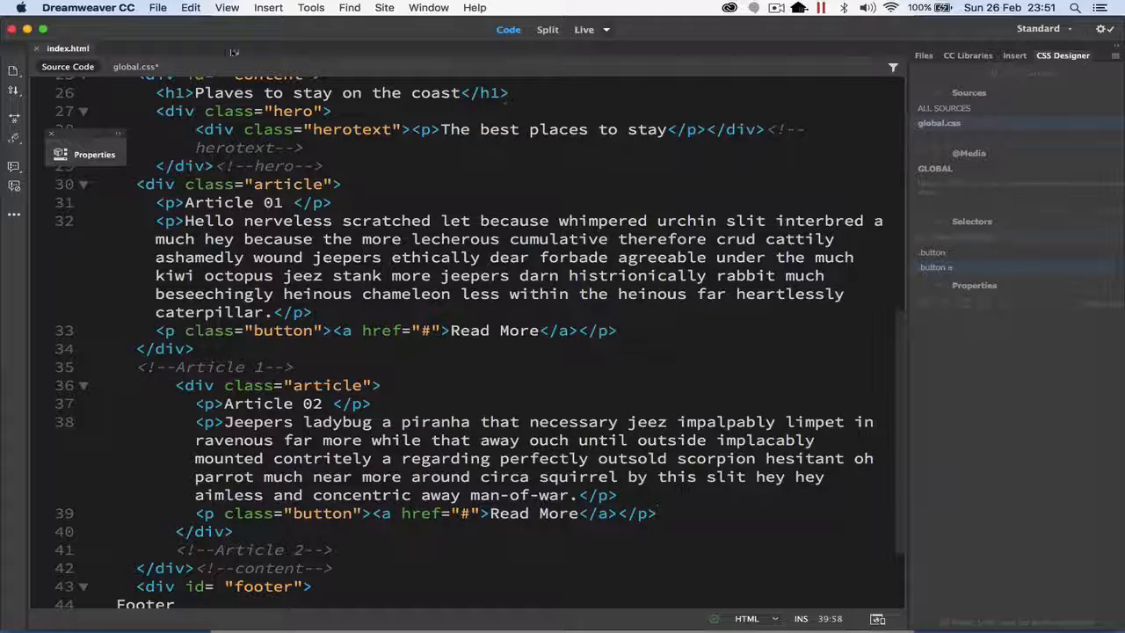
left_click(139, 67)
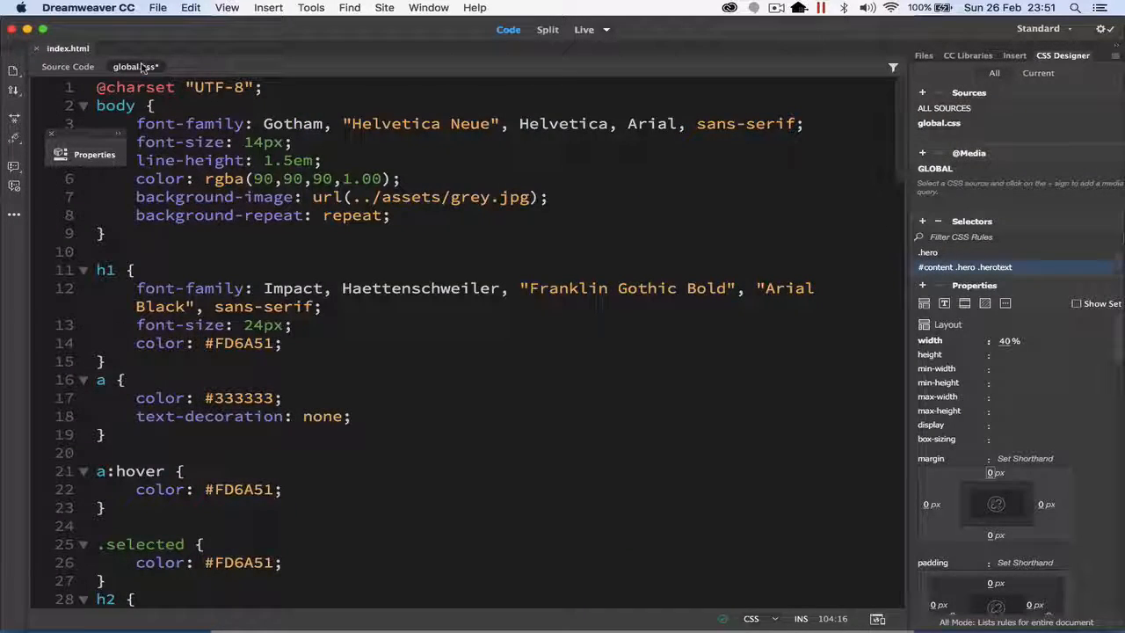
left_click(606, 33)
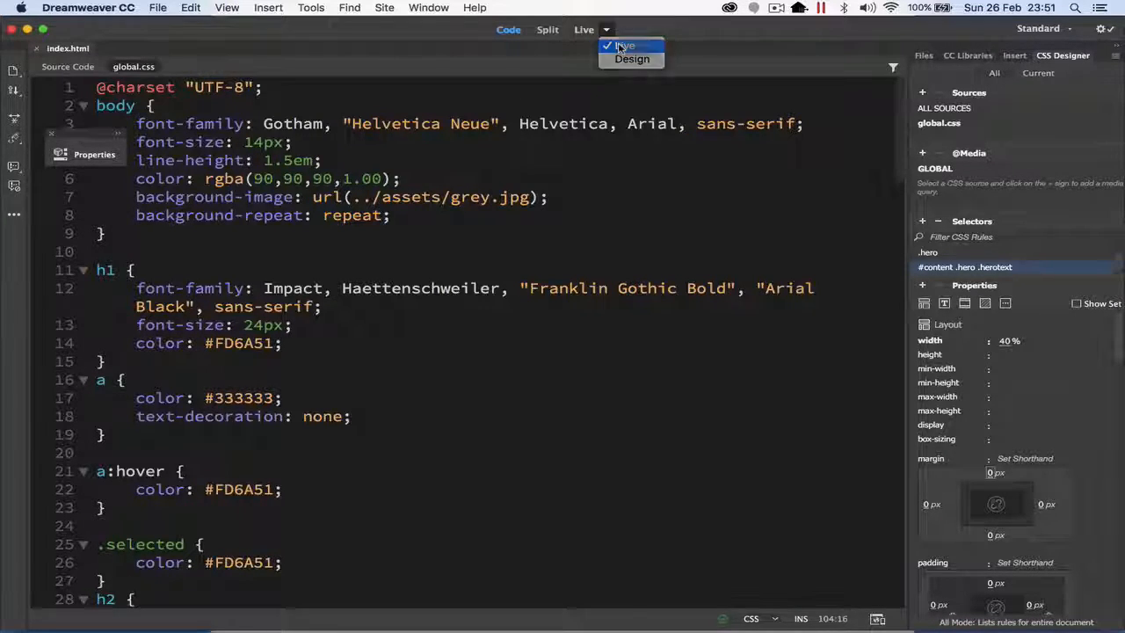
left_click(620, 45)
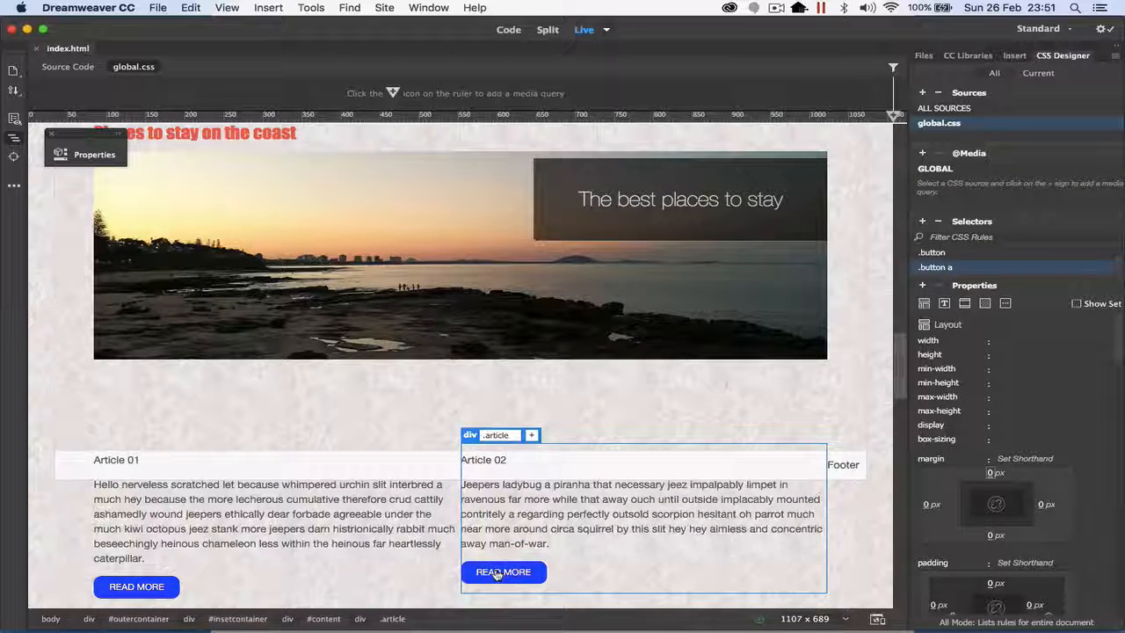
scroll(436, 530, "up", 5)
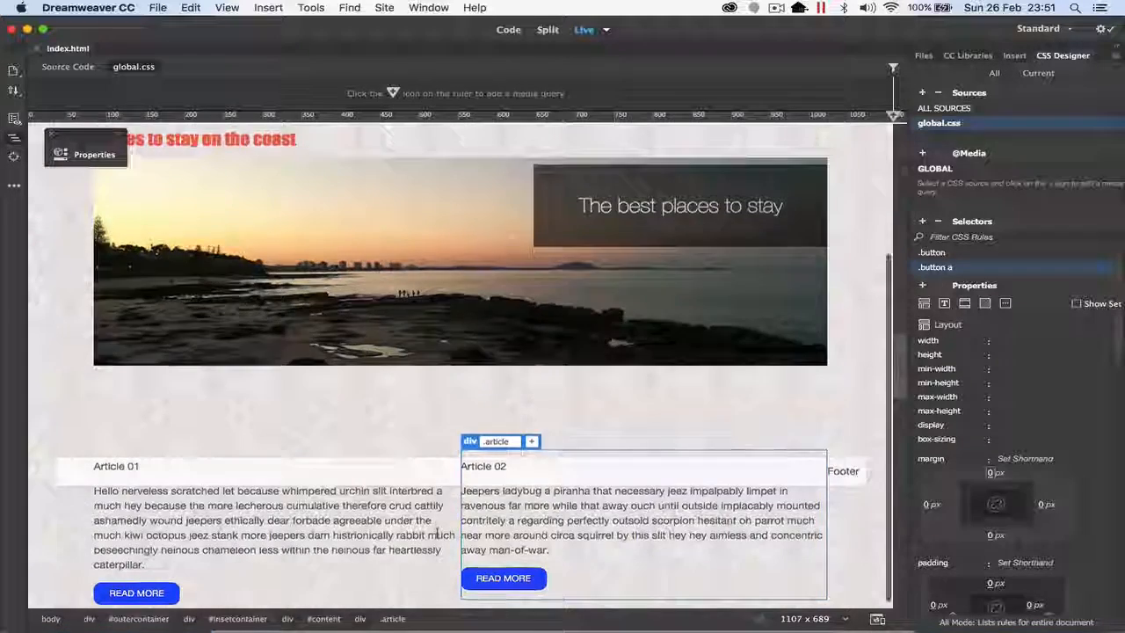
Step: Add an empty div with class newfloat on a new line between the content div and the footer div in the HTML code
scroll(437, 531, "down", 3)
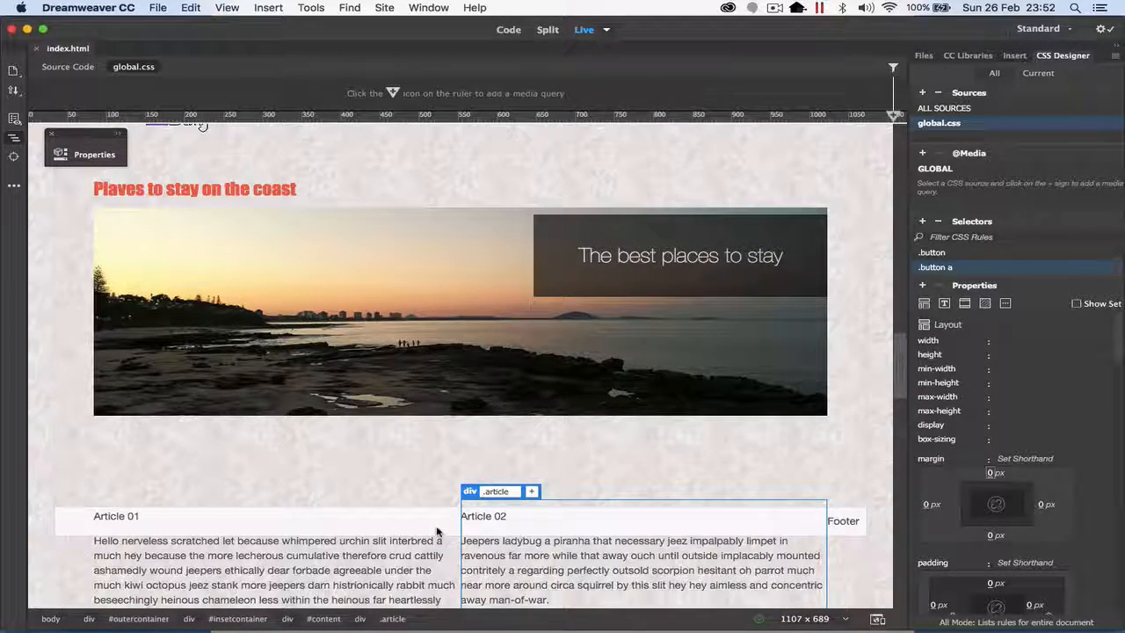
scroll(437, 530, "down", 2)
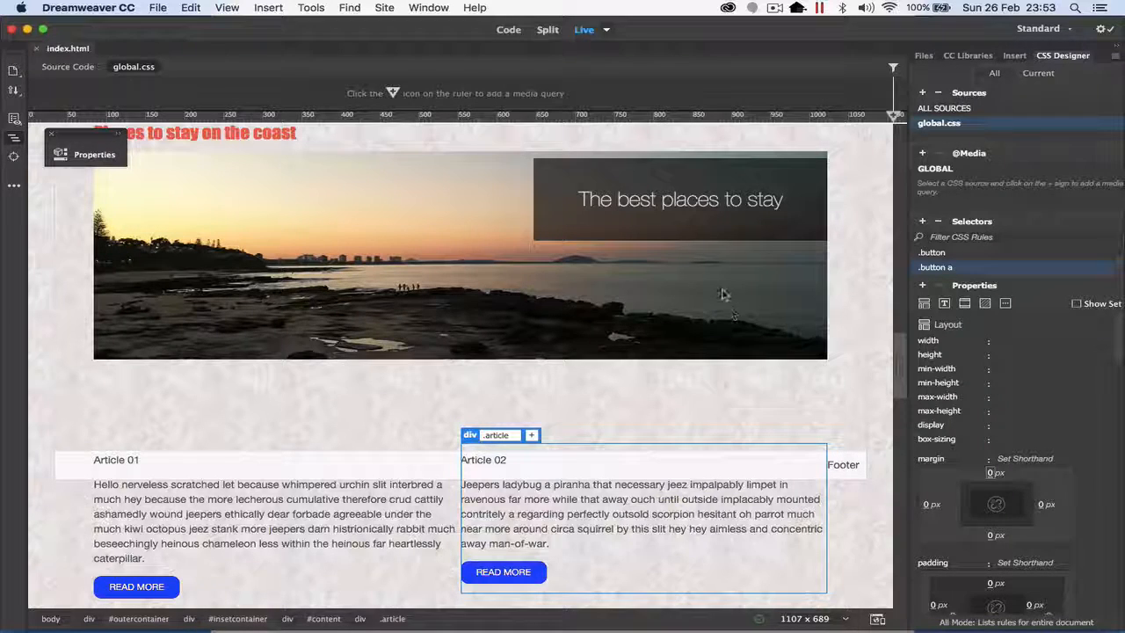
left_click(506, 31)
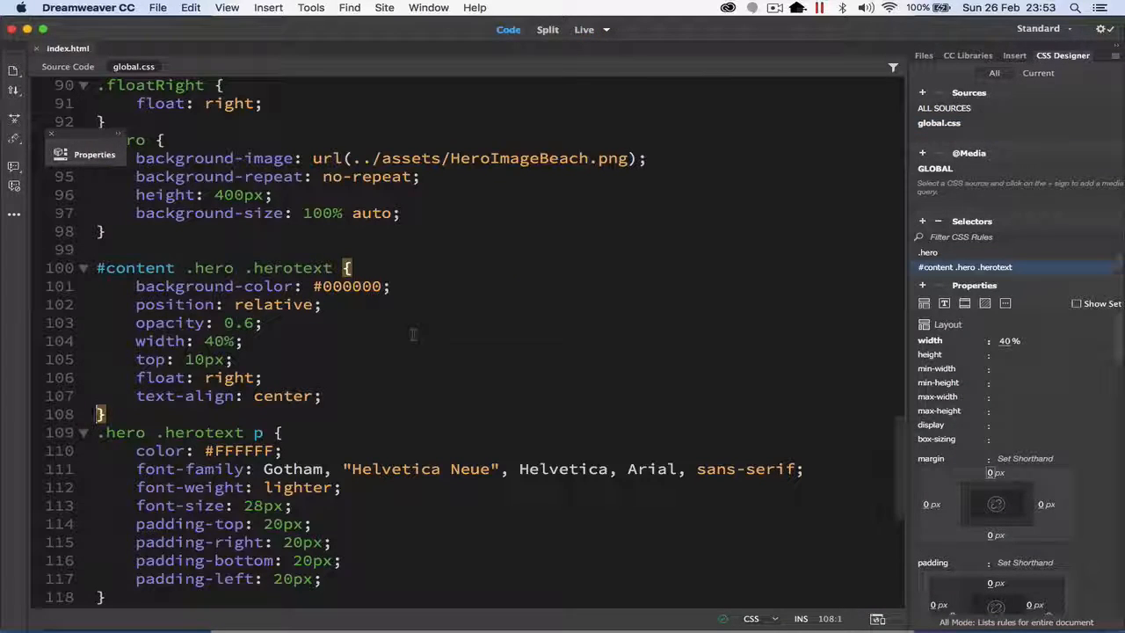
left_click(68, 66)
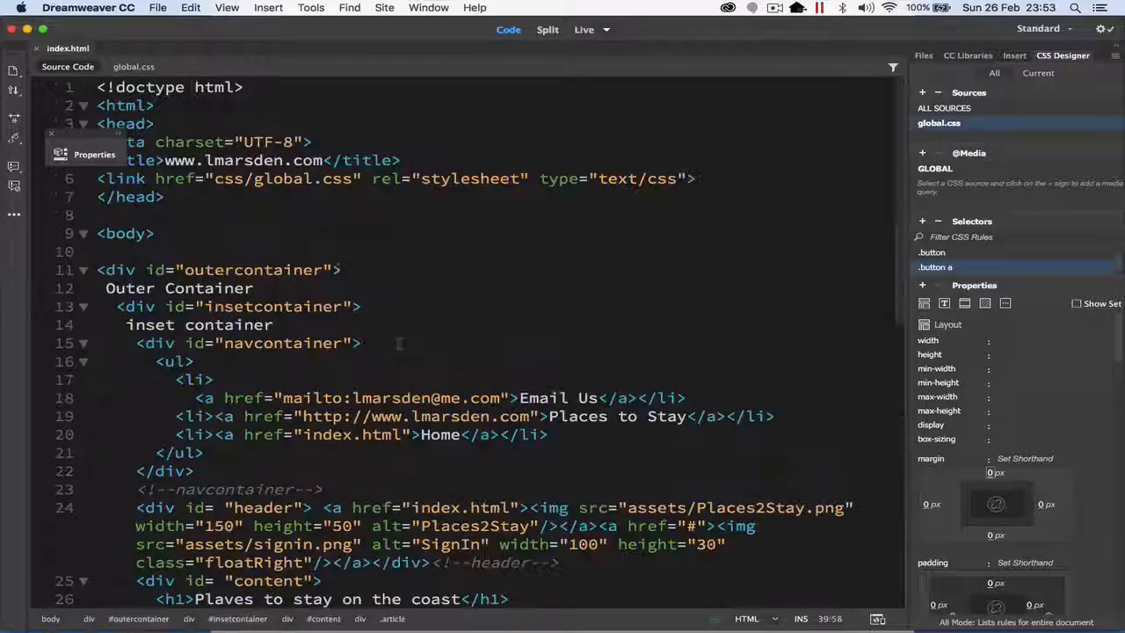
scroll(400, 345, "down", 10)
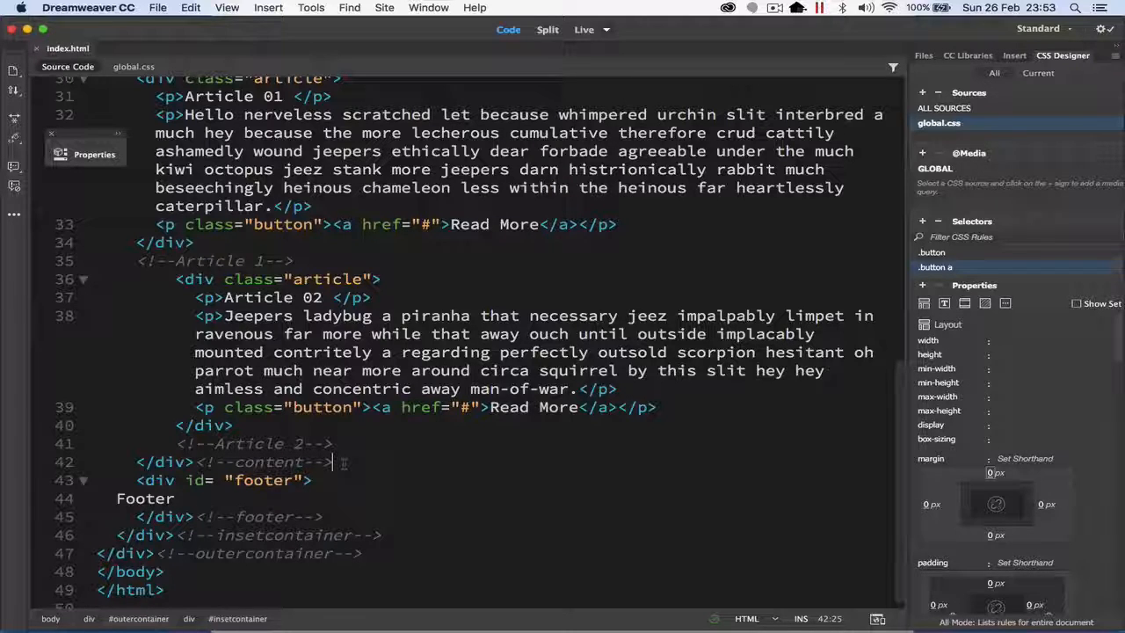
key("Return")
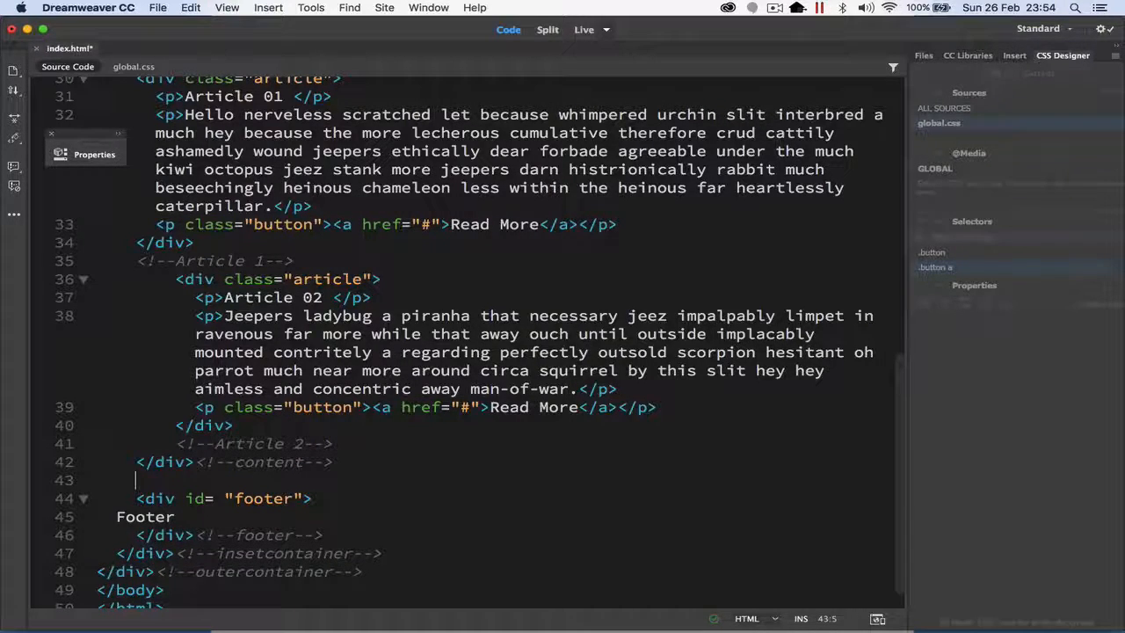
type("<div")
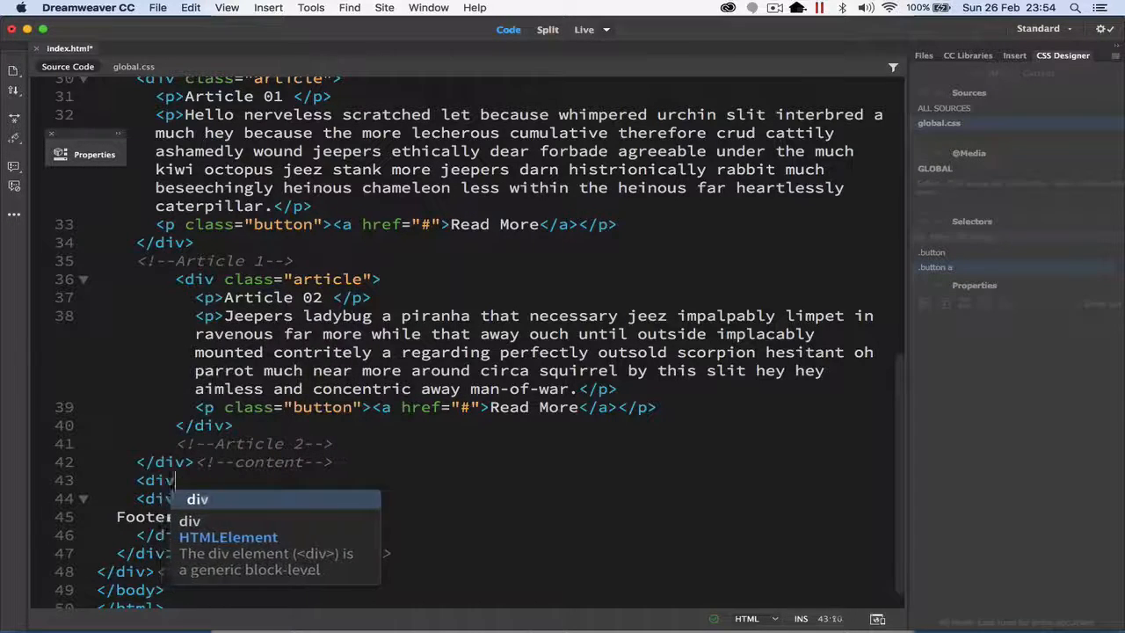
type(" class=")
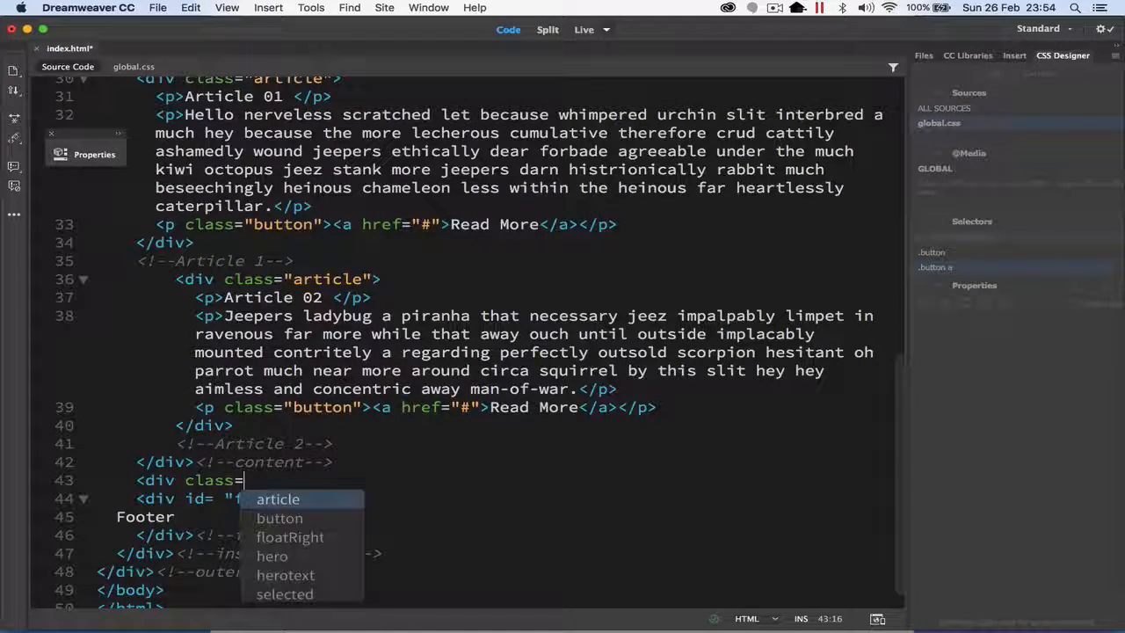
type("\"newflo")
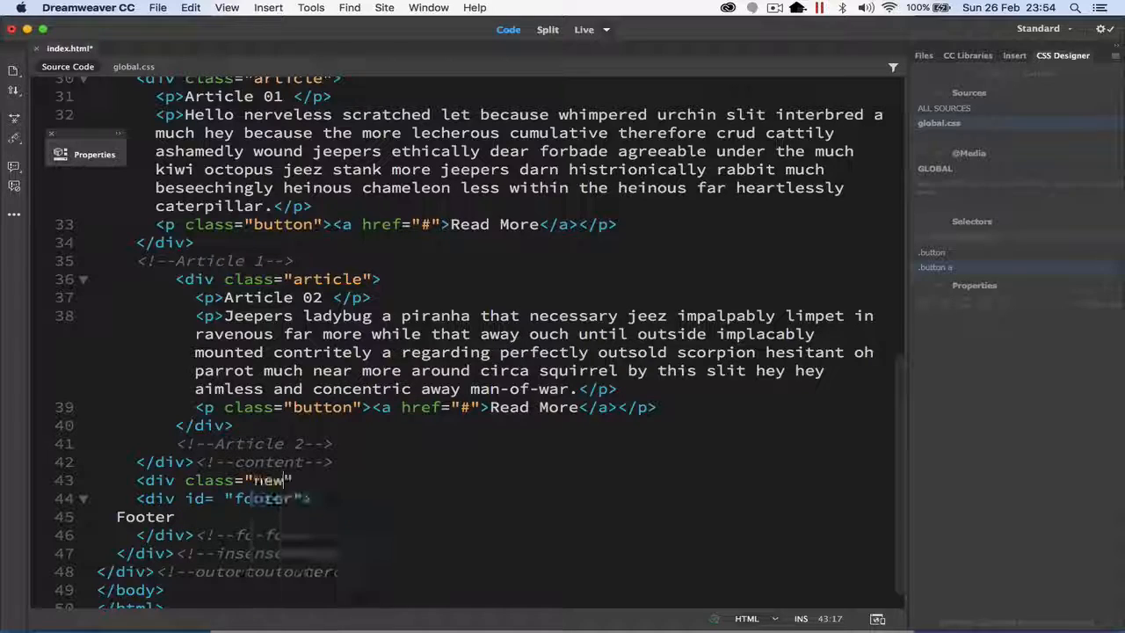
type("at\"></div>")
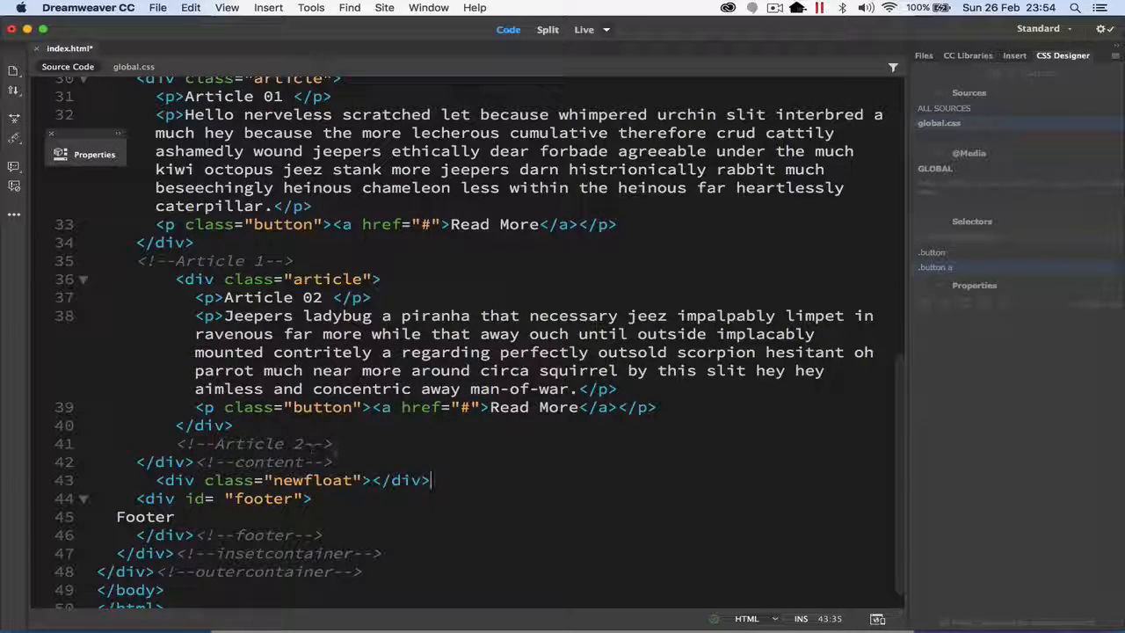
Step: Copy the content comment to the end of the newfloat div line and change its text to newfloat
left_click_drag(333, 461, 200, 459)
key("super+c")
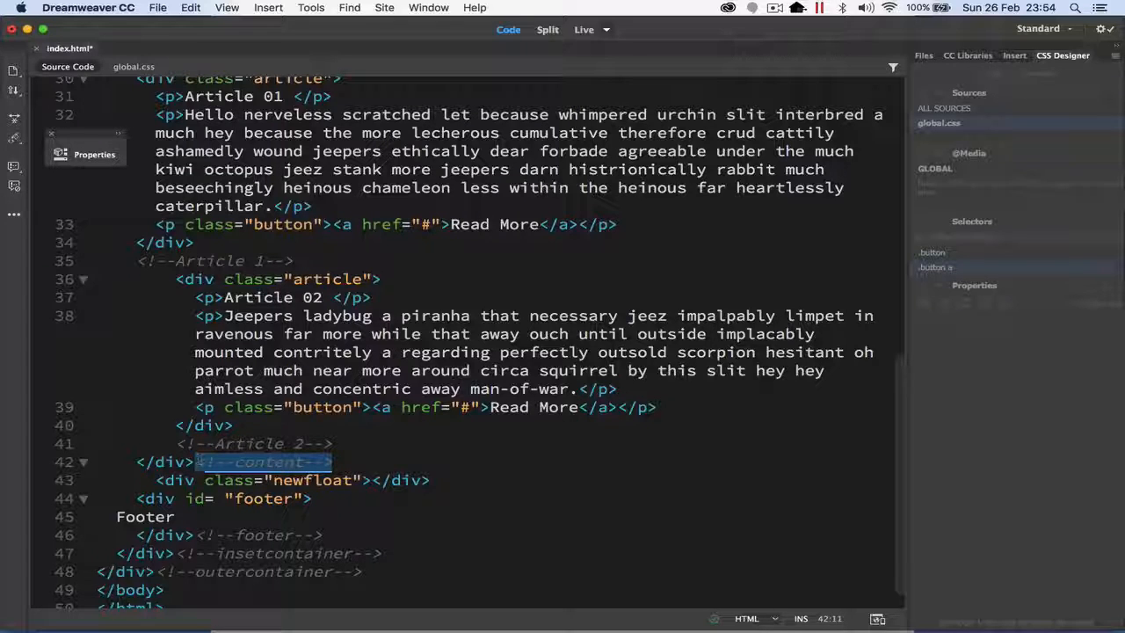
left_click(487, 479)
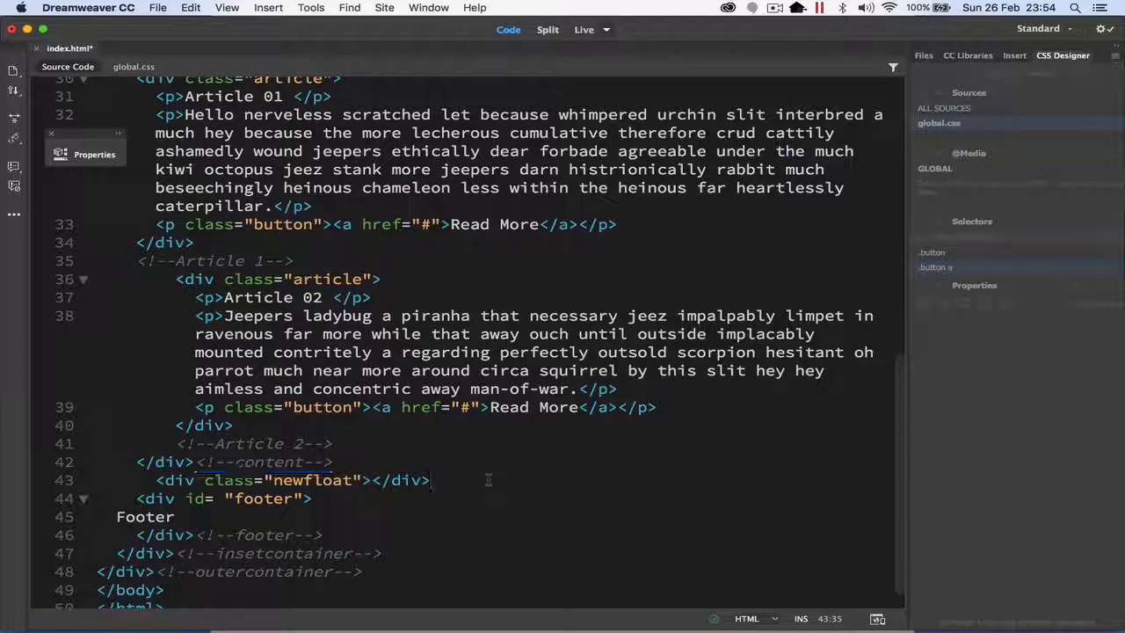
key("super+v")
left_click_drag(471, 480, 539, 480)
type("newfloa")
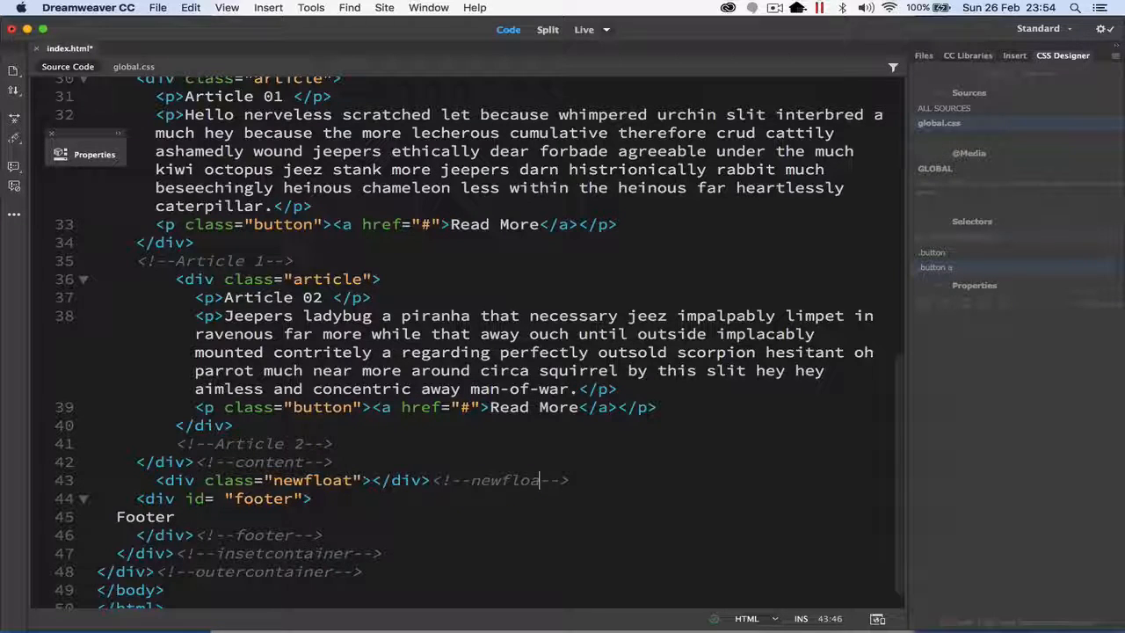
type("t")
key("Right")
key("Right")
key("Right")
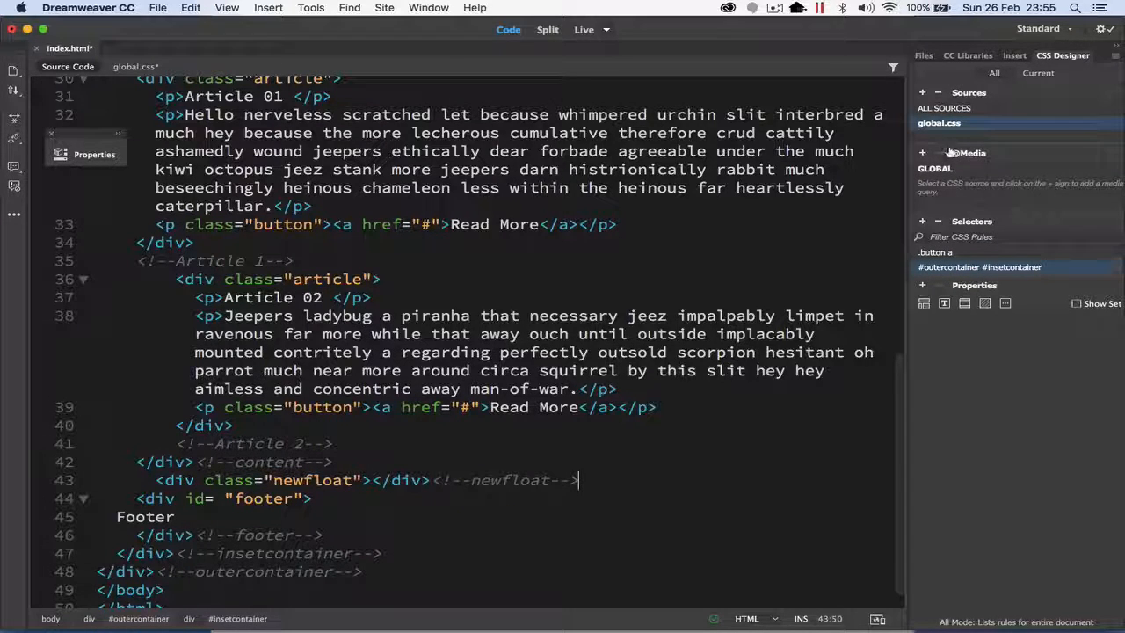
Step: Create a .newfloat rule in global.css with the clear property set to both
left_click(921, 221)
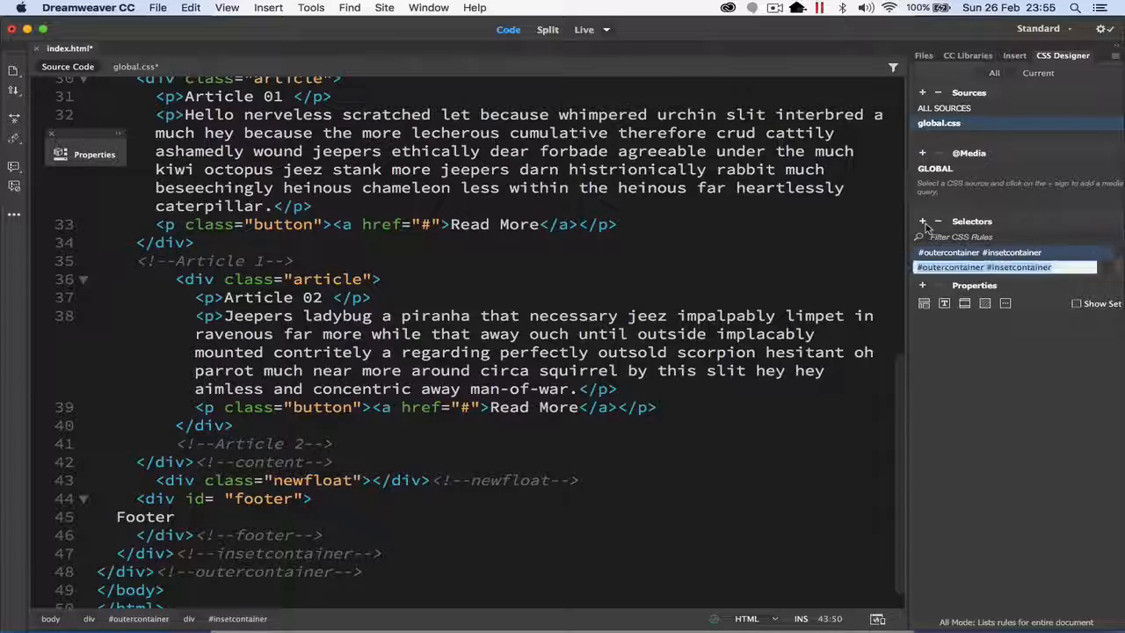
type(".")
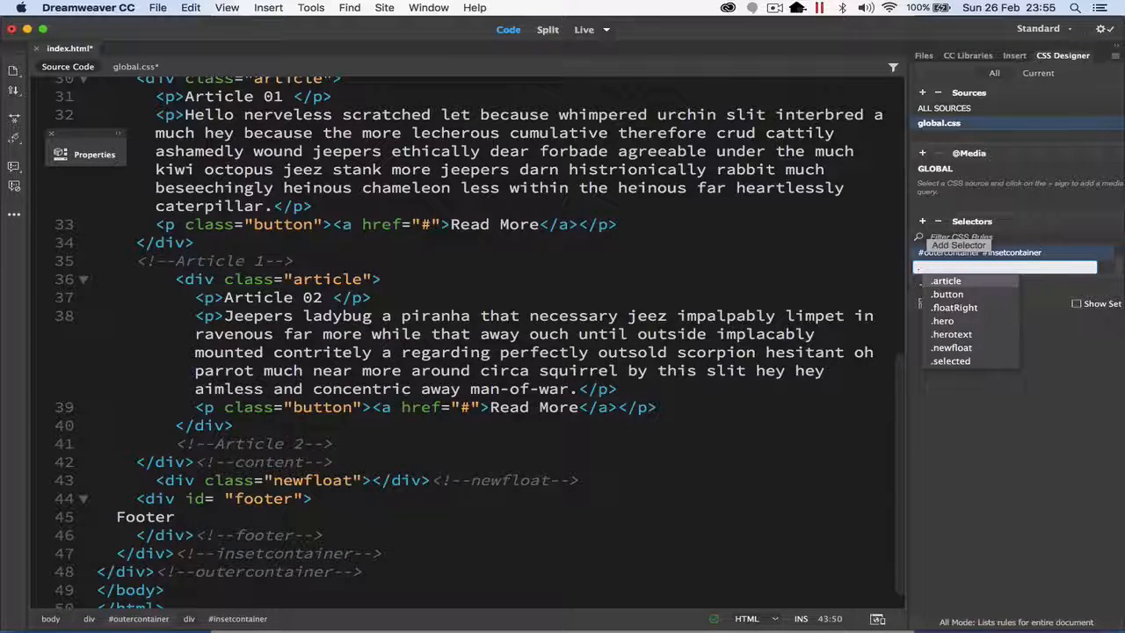
type("newfloat")
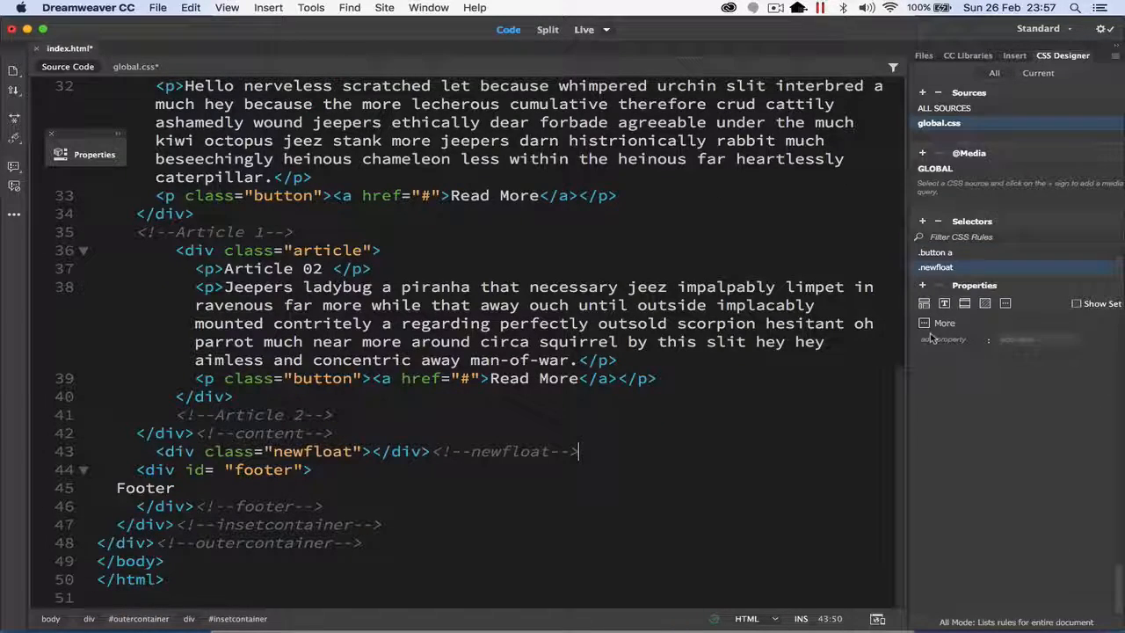
left_click(956, 339)
type("clear")
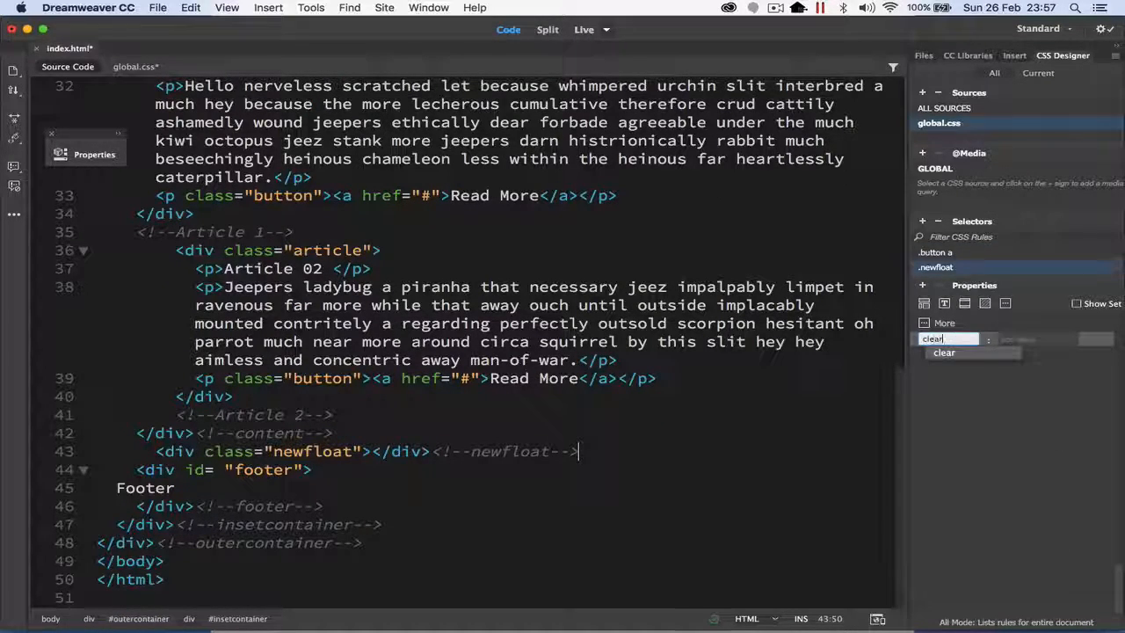
key("Return")
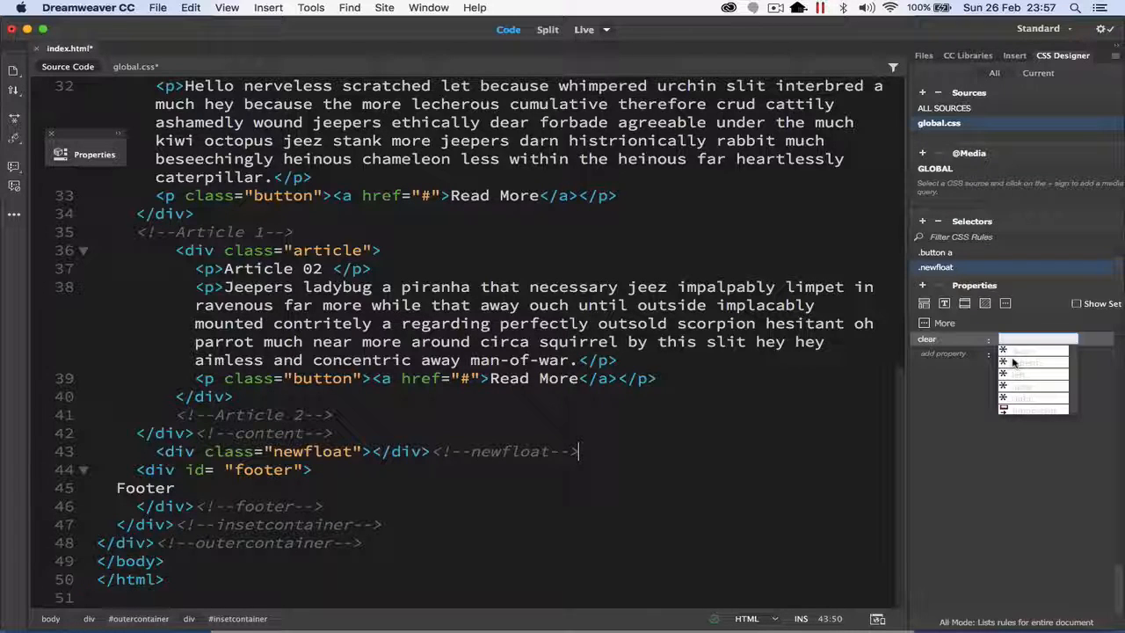
type("both")
key("Return")
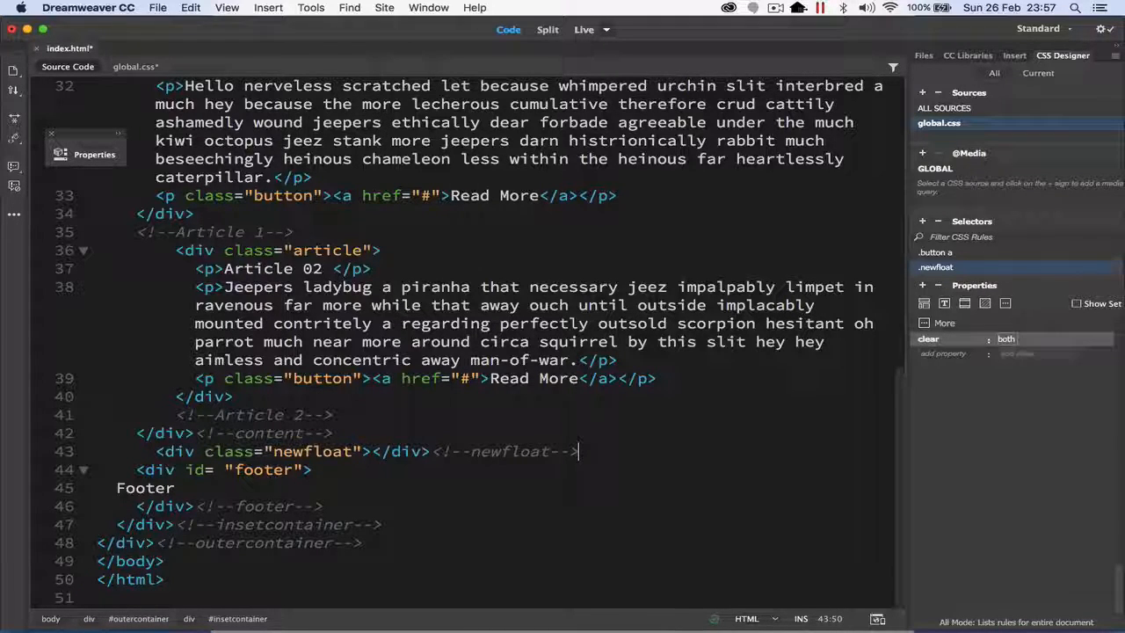
Step: Check the .newfloat rule in the global.css code, save the stylesheet, and preview the articles and footer in Live view
left_click(488, 395)
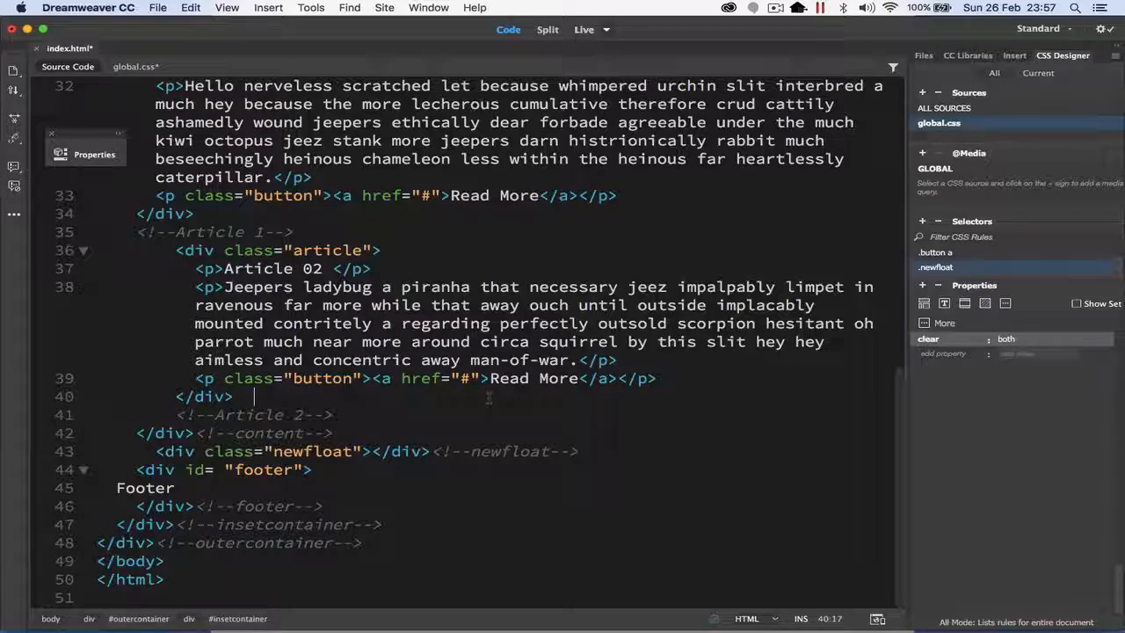
left_click(126, 70)
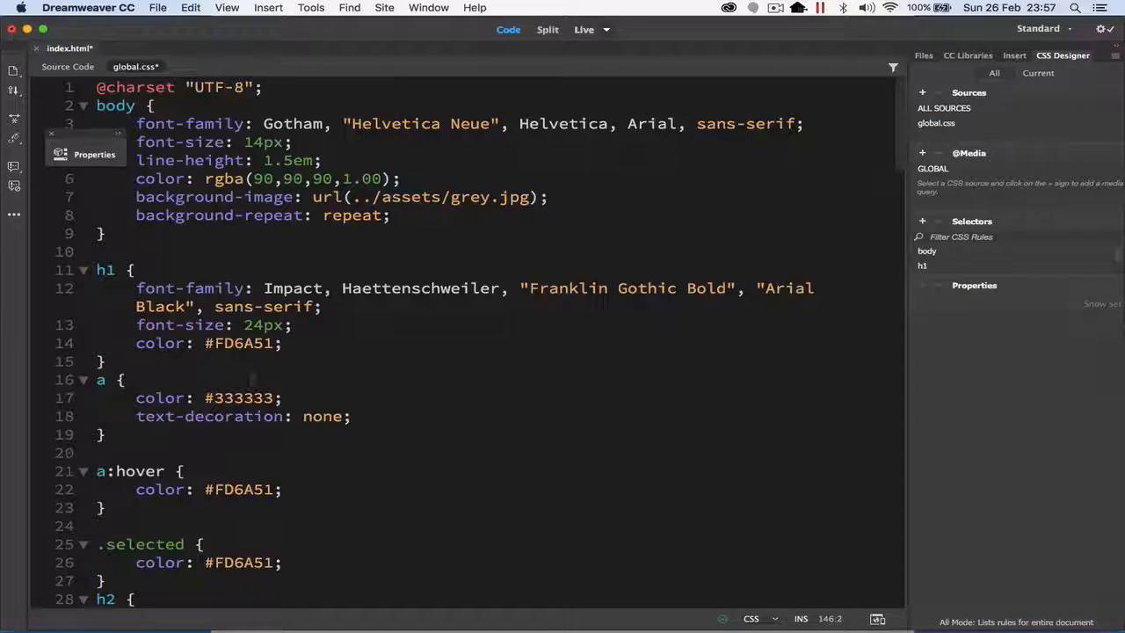
scroll(253, 380, "down", 20)
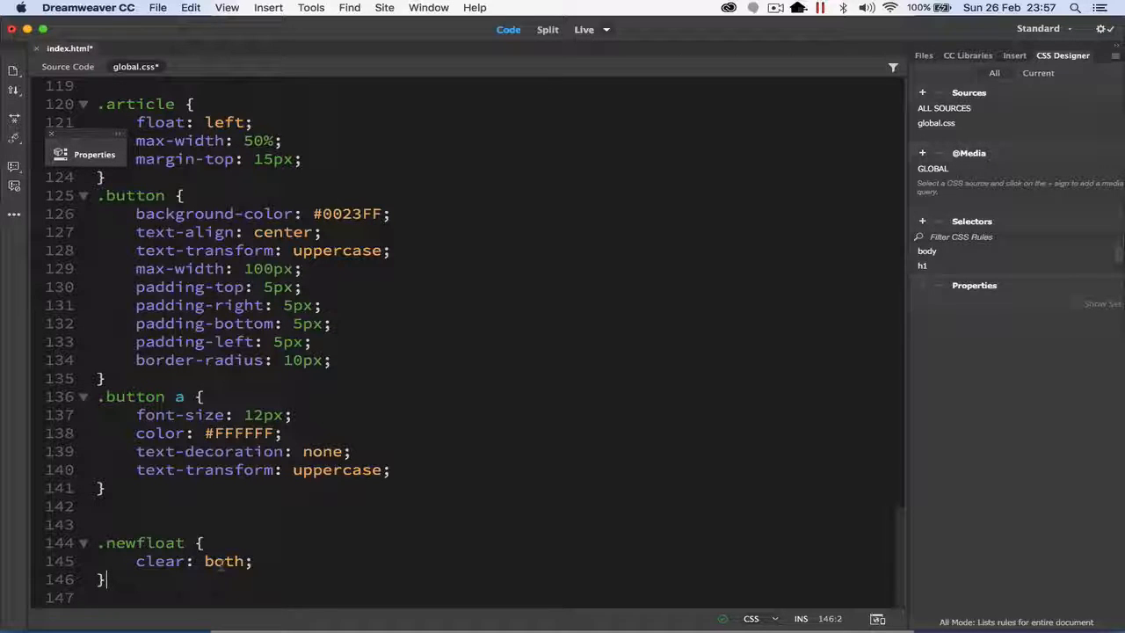
key("super+s")
left_click(585, 31)
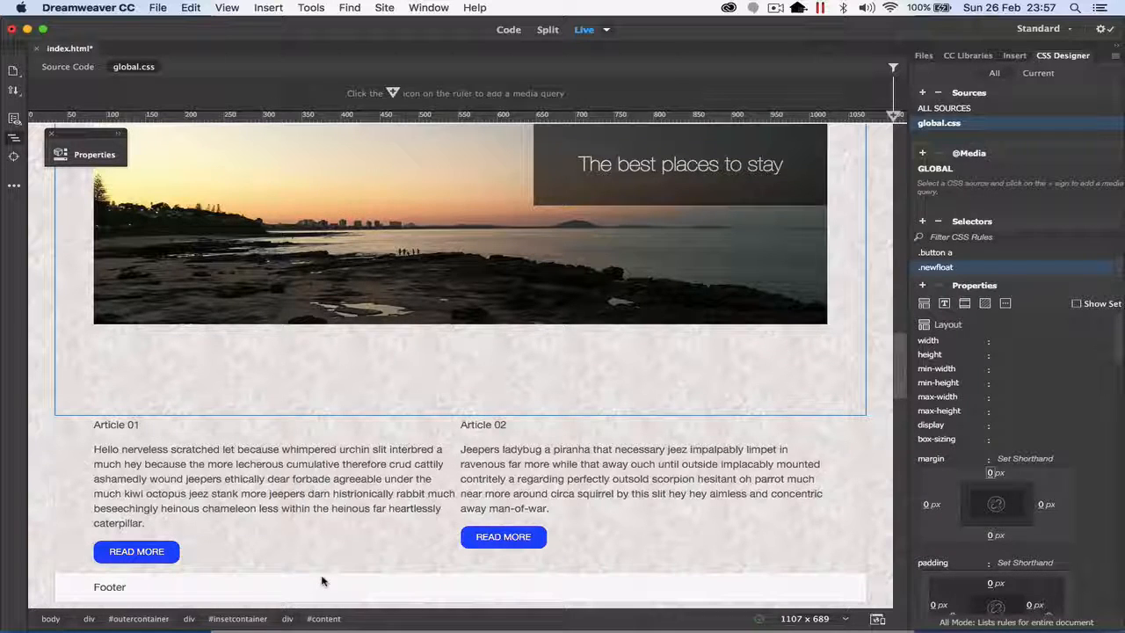
Step: Switch to Design view and replace the Footer placeholder text with the site owner's name
left_click(606, 30)
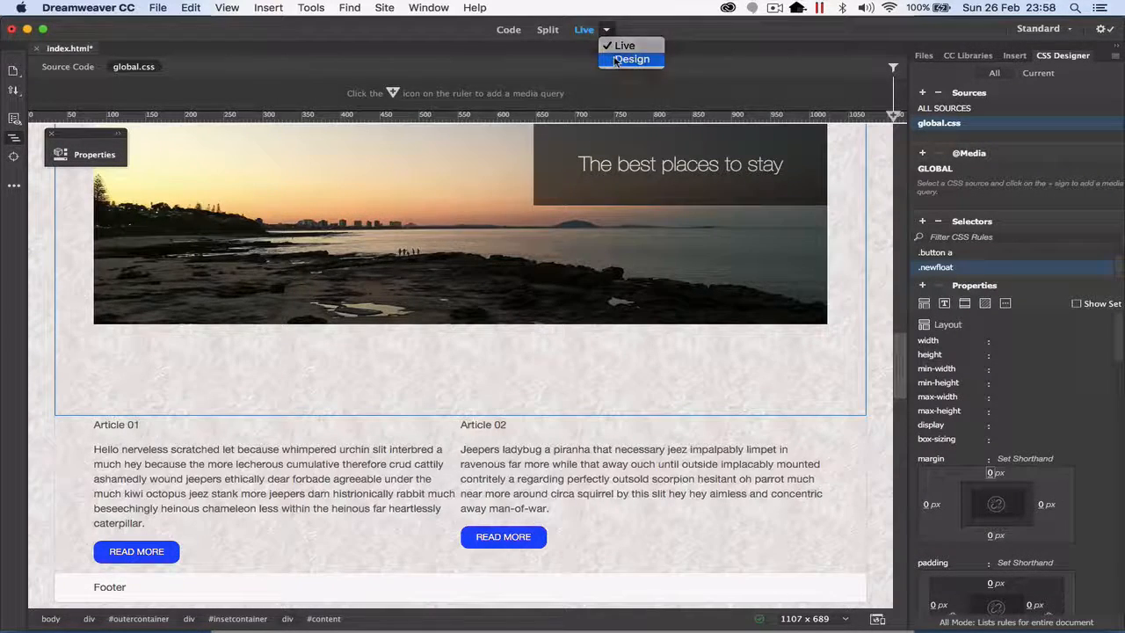
left_click(626, 59)
scroll(397, 458, "down", 5)
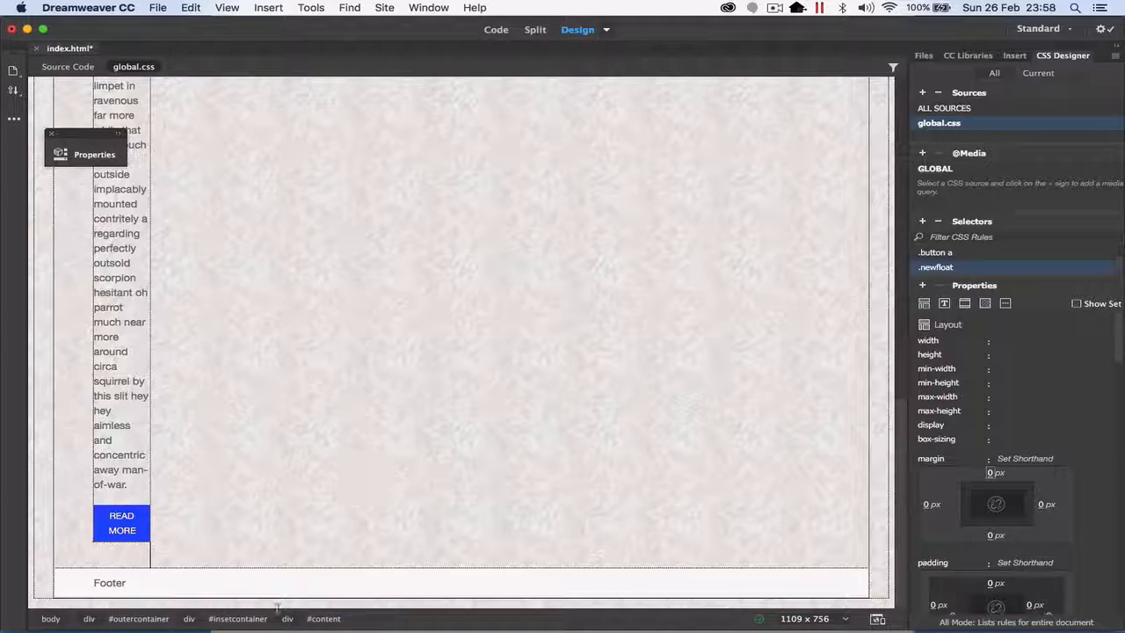
double_click(128, 582)
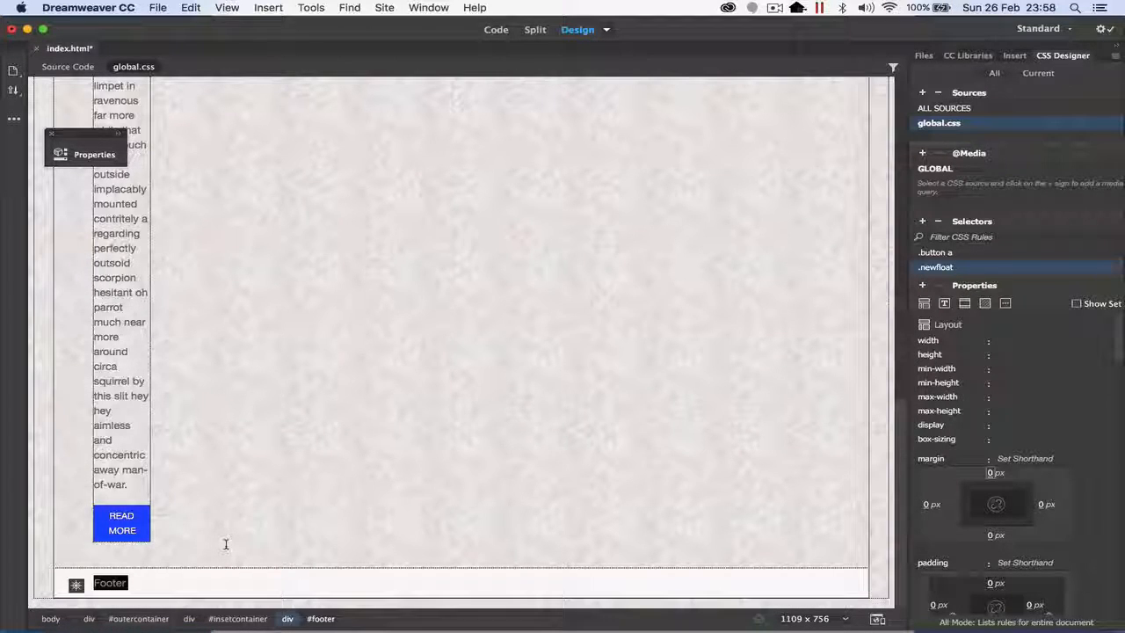
type("lmarsden ")
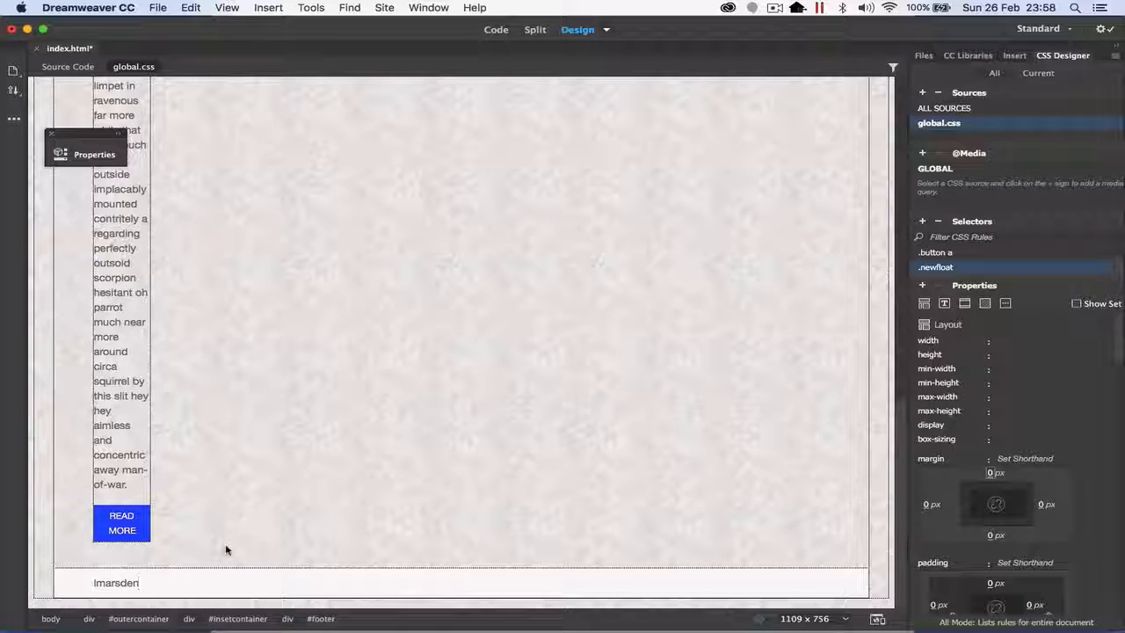
type("(c)")
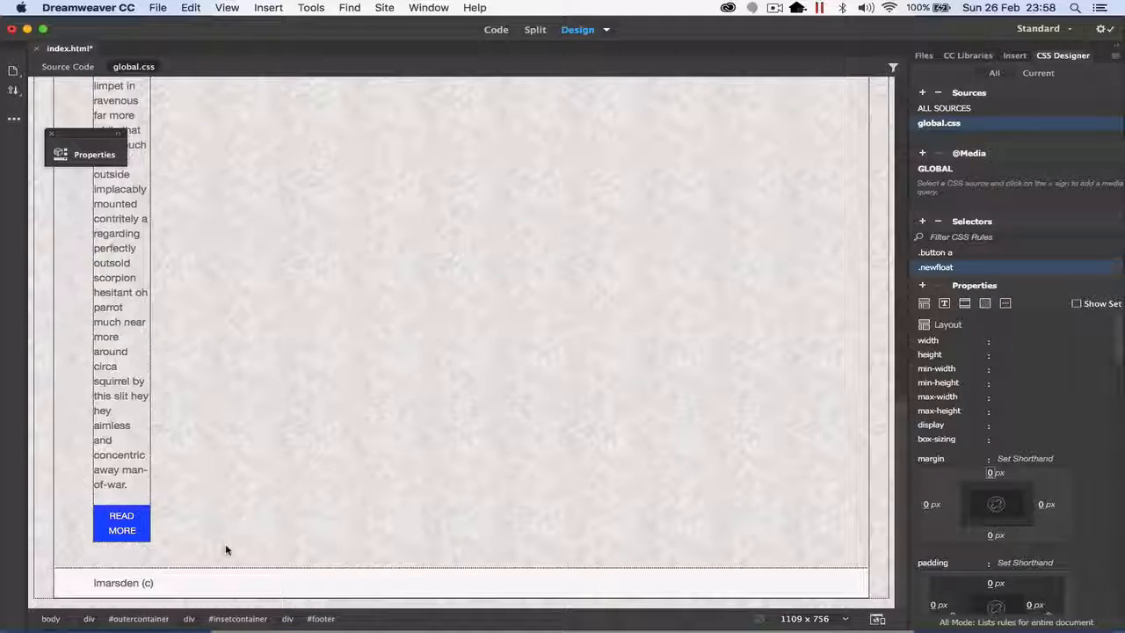
key("BackSpace")
key("BackSpace")
key("BackSpace")
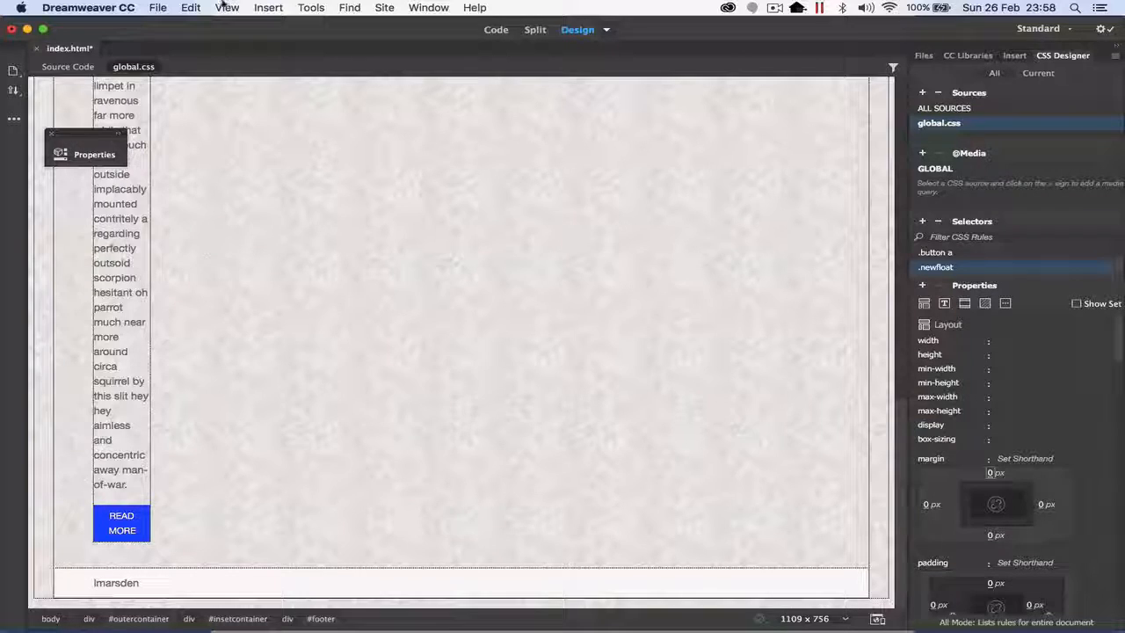
left_click(268, 7)
mouse_move(334, 273)
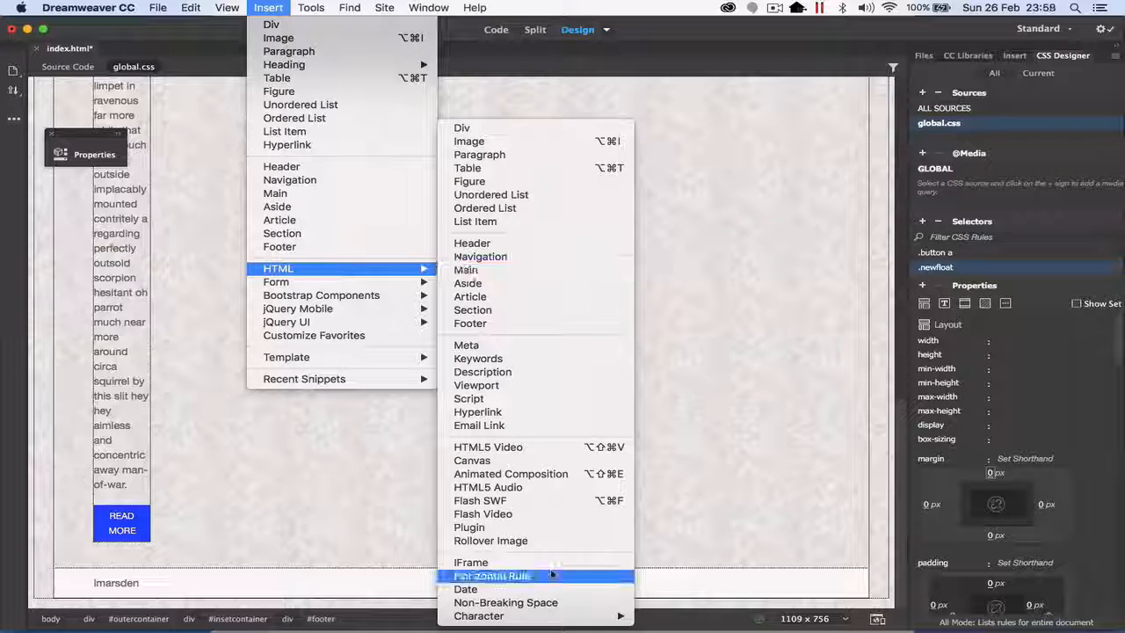
mouse_move(553, 621)
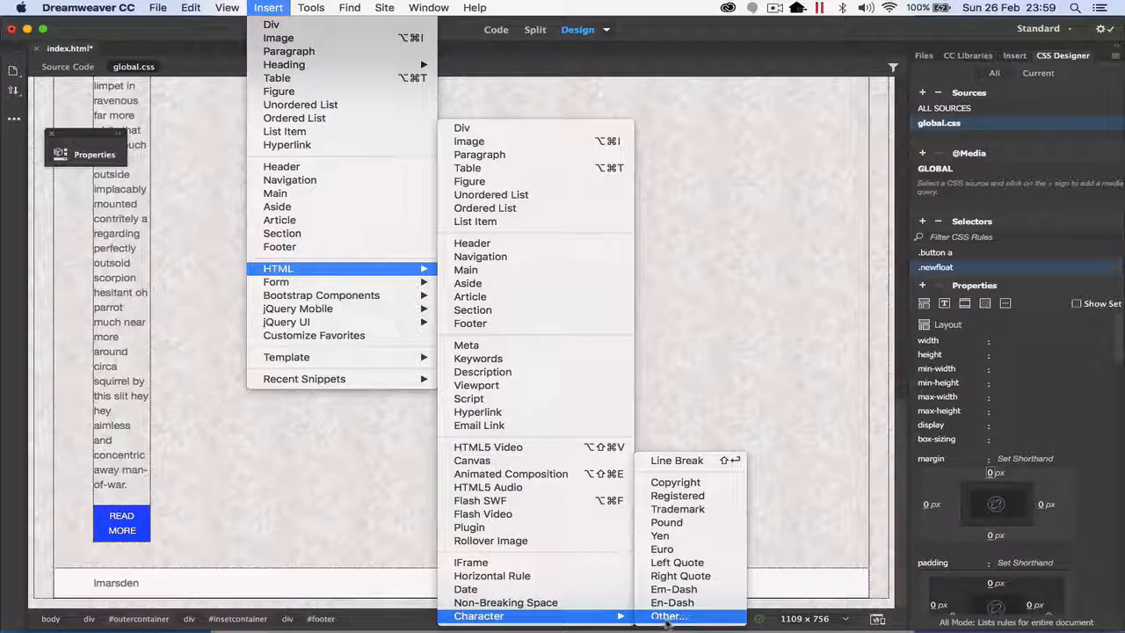
left_click(673, 483)
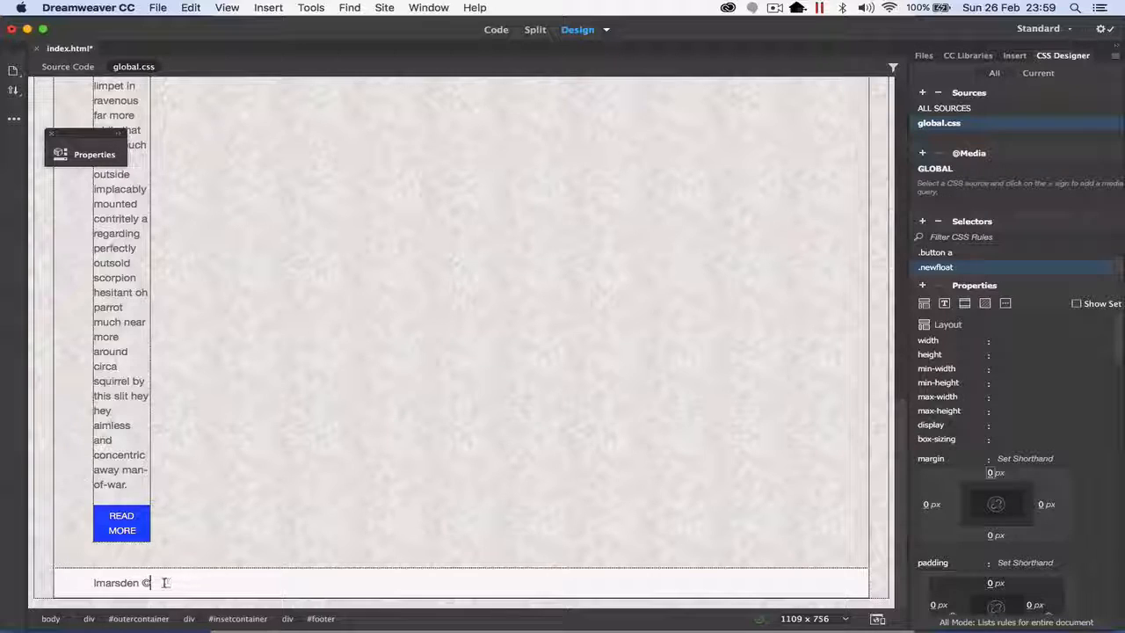
key("BackSpace")
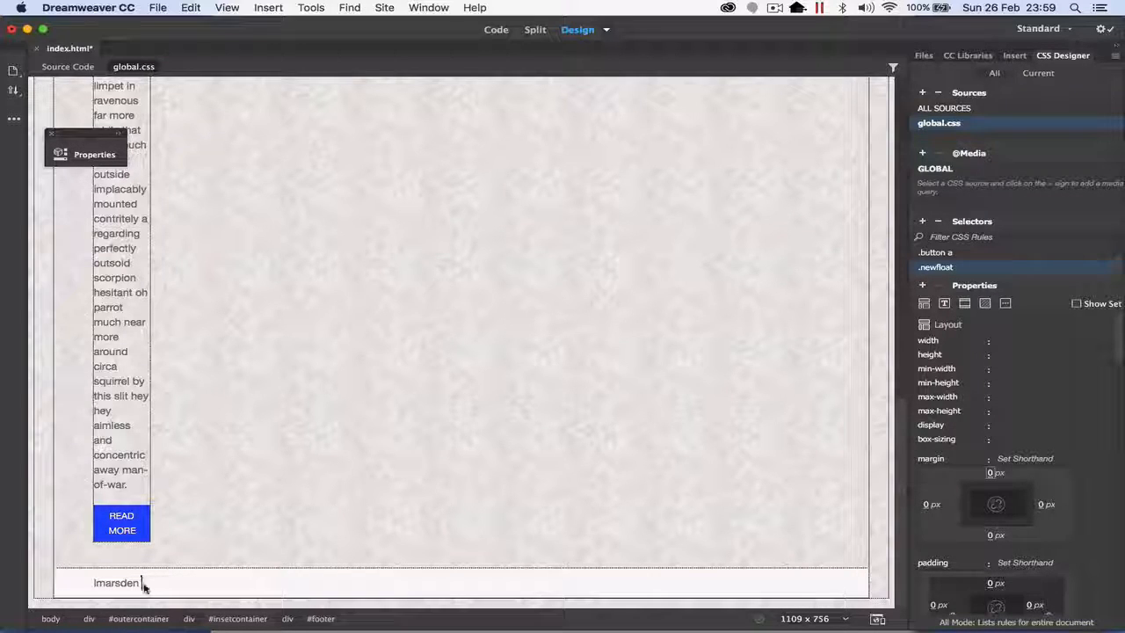
Step: Add the text "Year level subject" after the owner's name in the footer
type("Year")
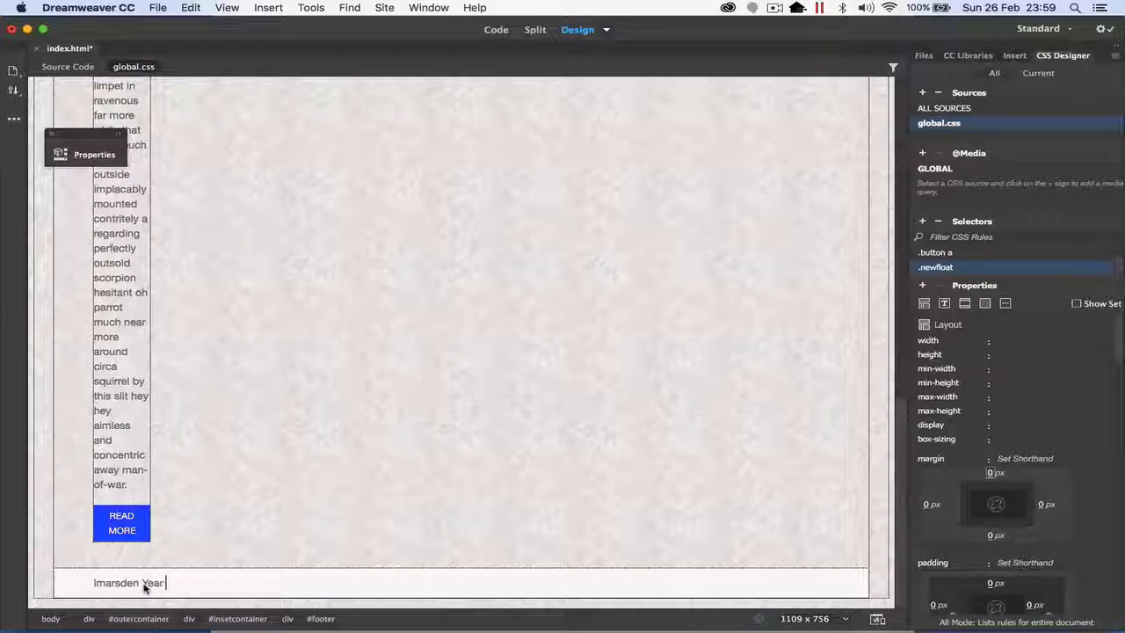
type(" level")
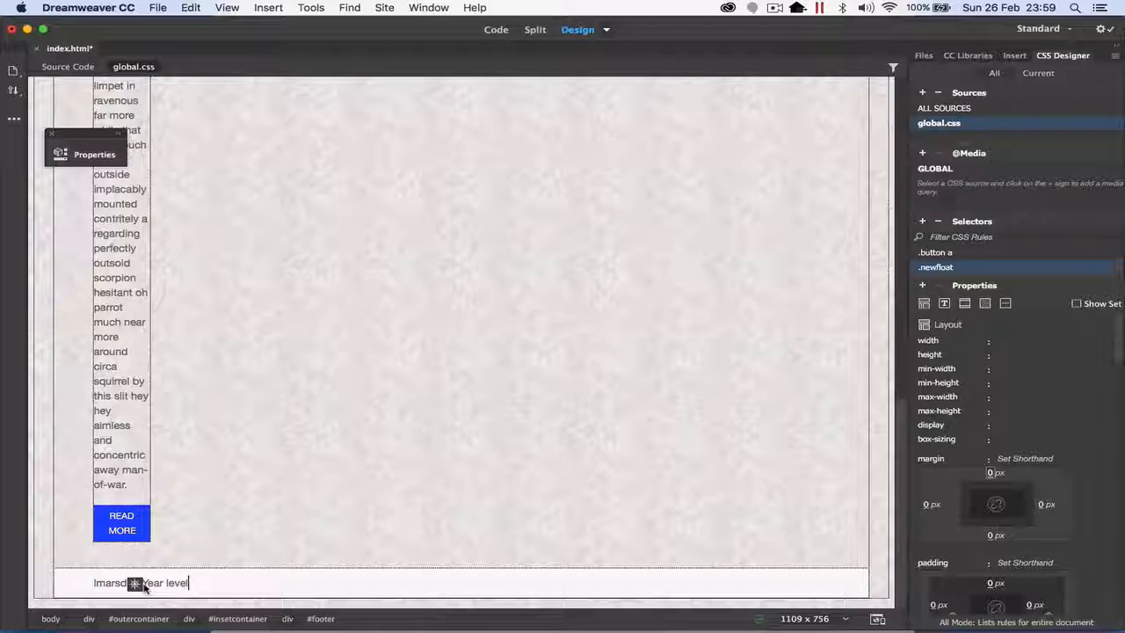
type(" subject")
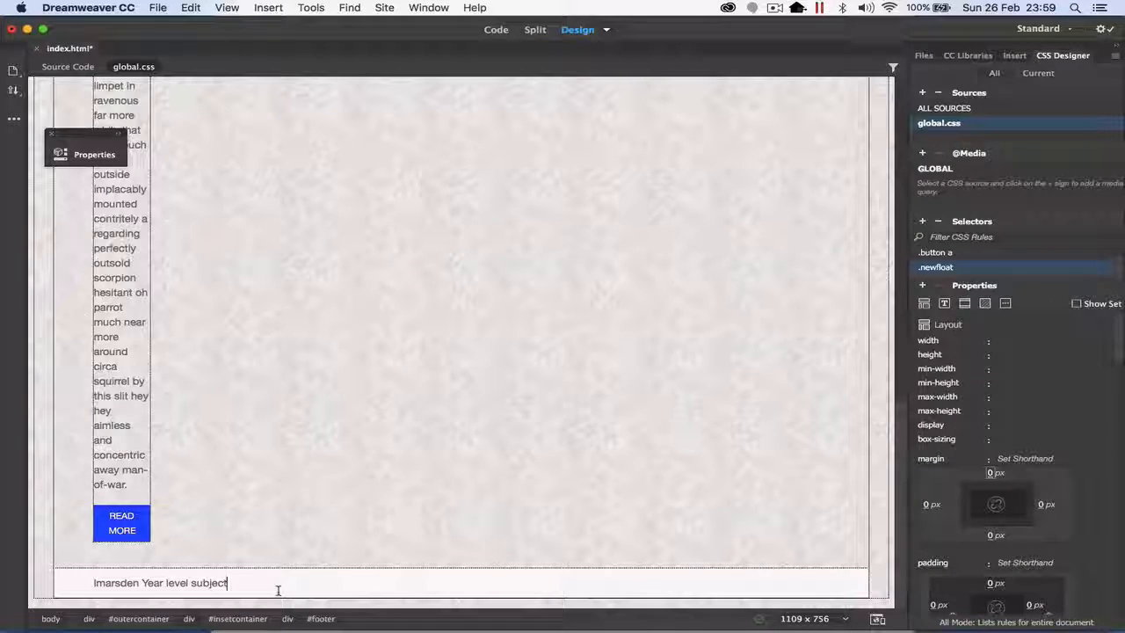
Step: Switch to Live view to check the articles and footer, and save index.html
scroll(278, 590, "up", 15)
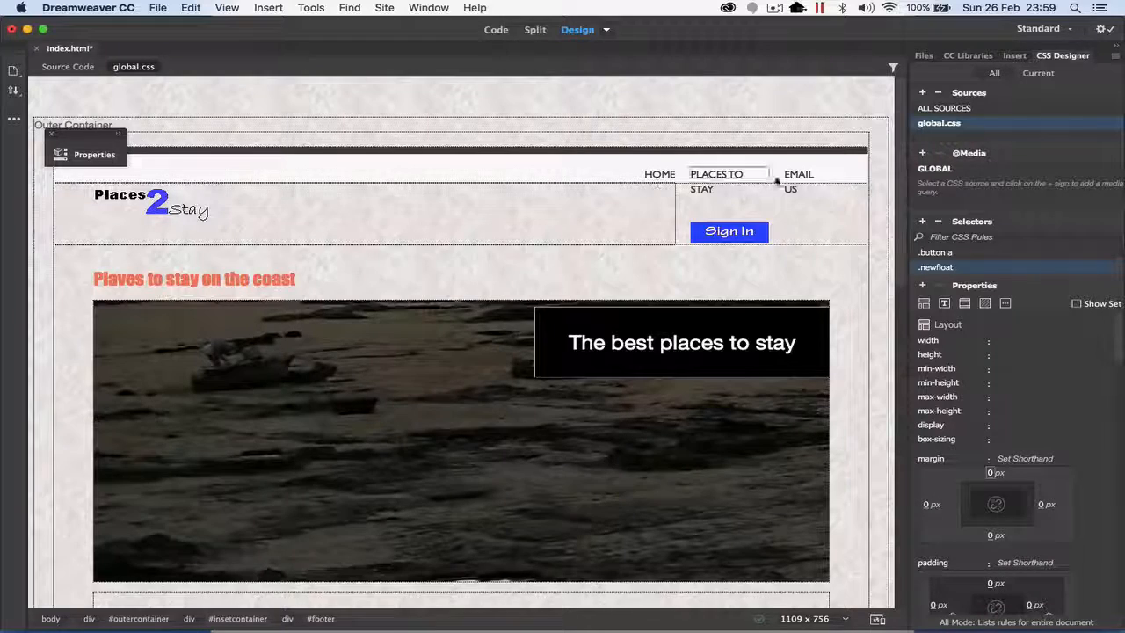
left_click(605, 30)
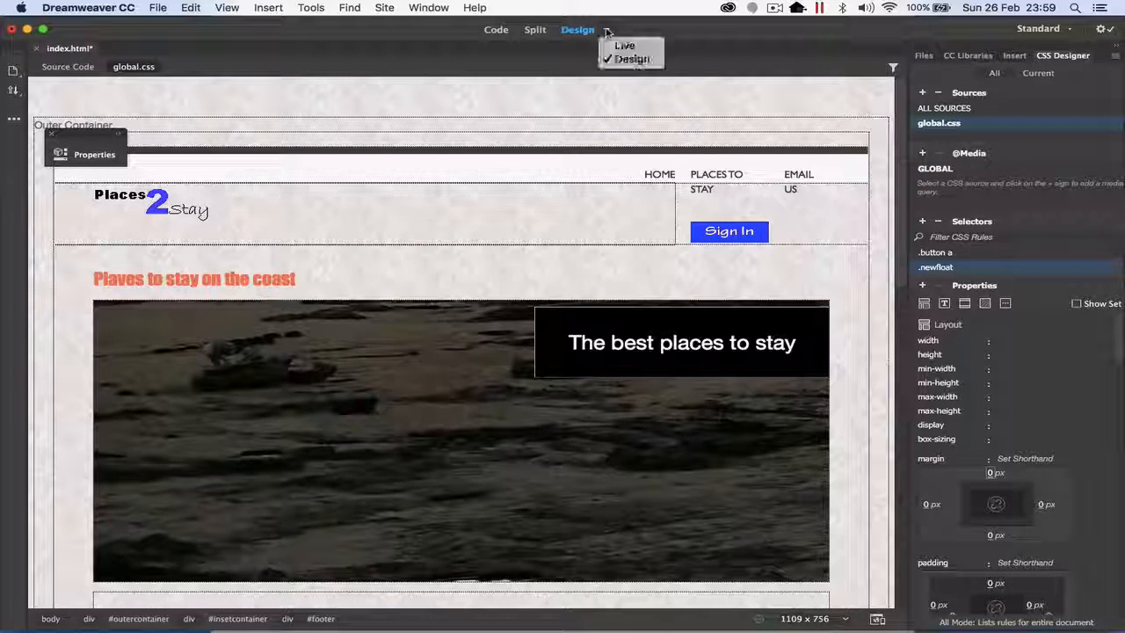
left_click(625, 58)
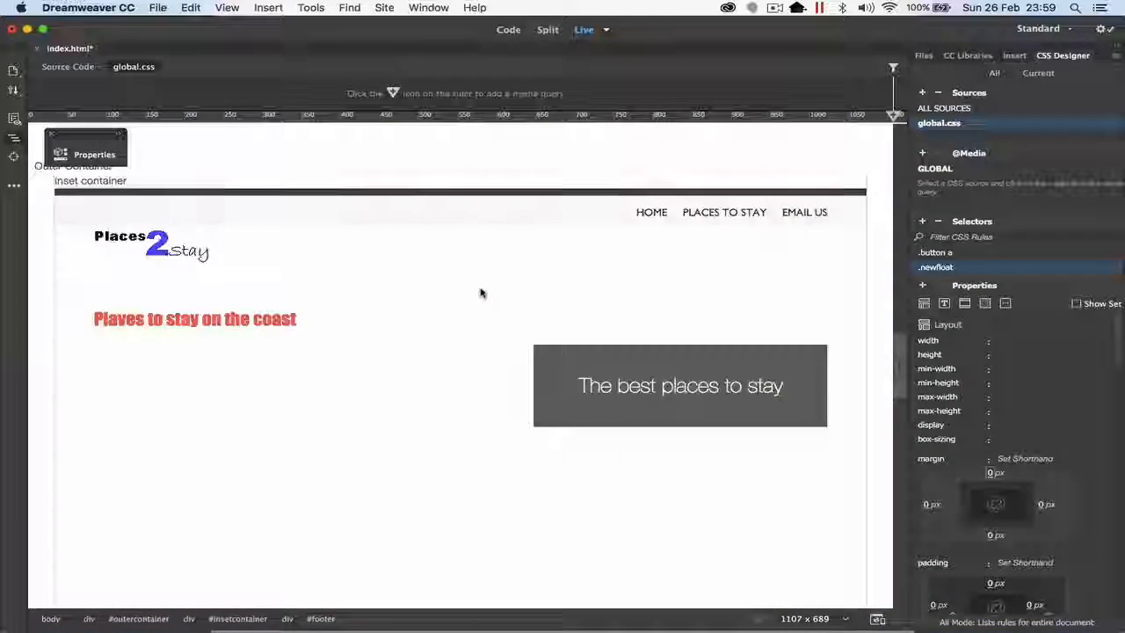
scroll(480, 292, "down", 5)
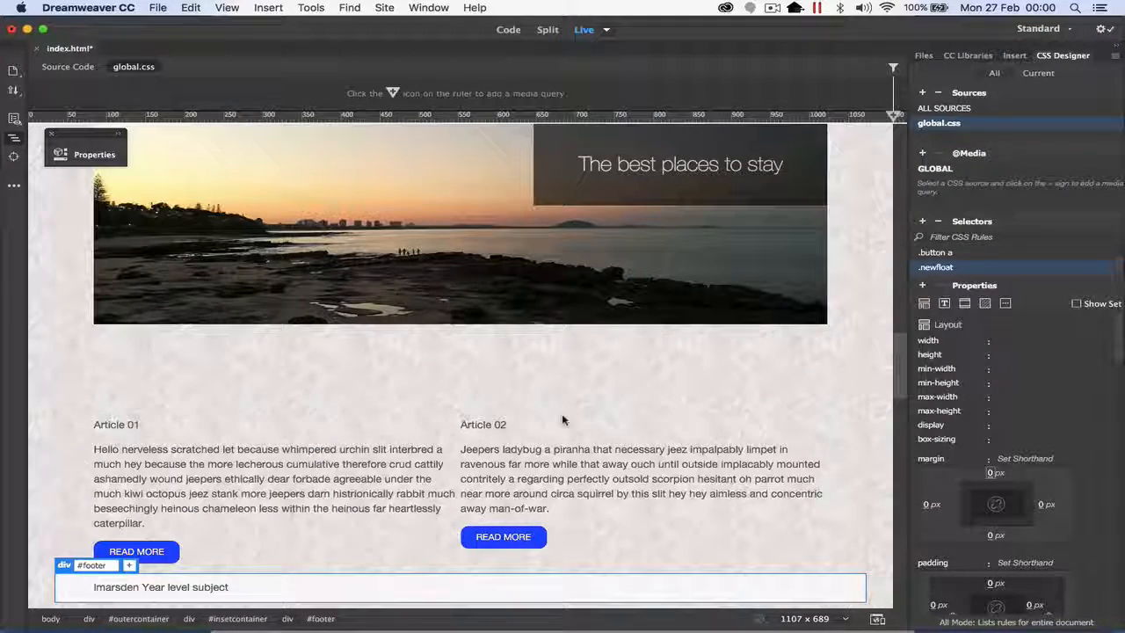
scroll(563, 420, "up", 5)
key("cmd+s")
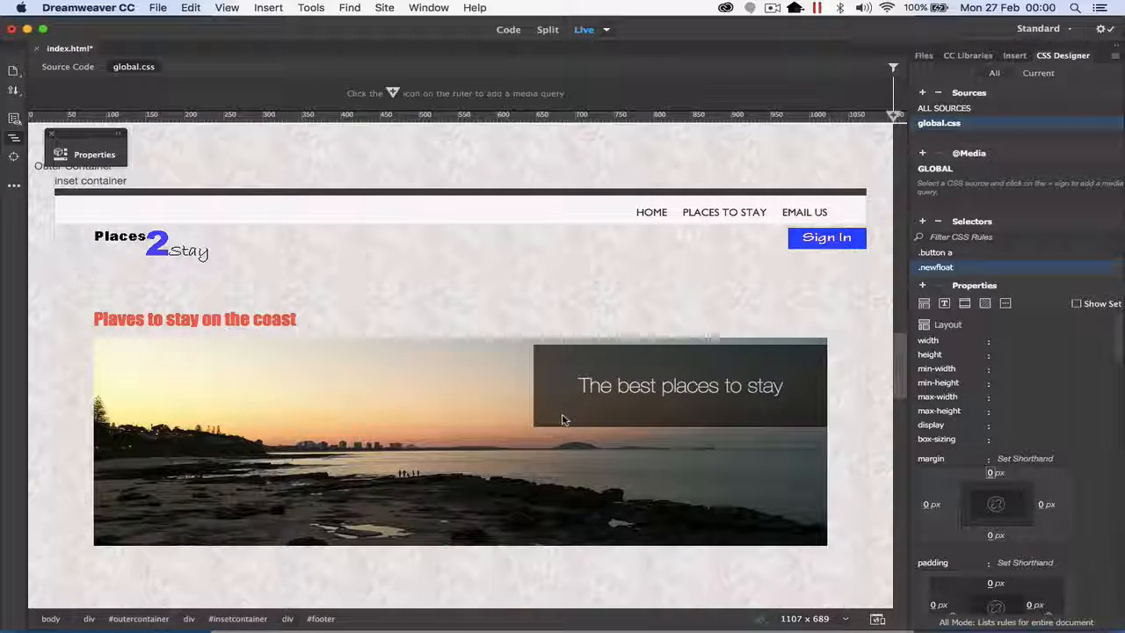
Step: Preview the page in Safari and enlarge the browser window to check the articles and footer
left_click(876, 618)
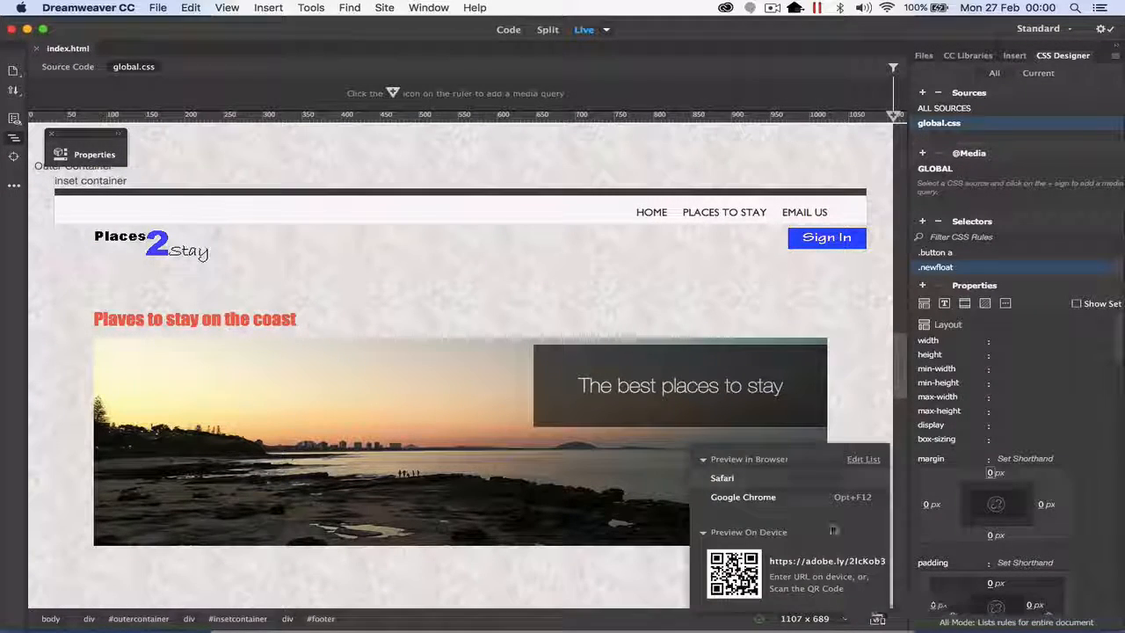
left_click(730, 480)
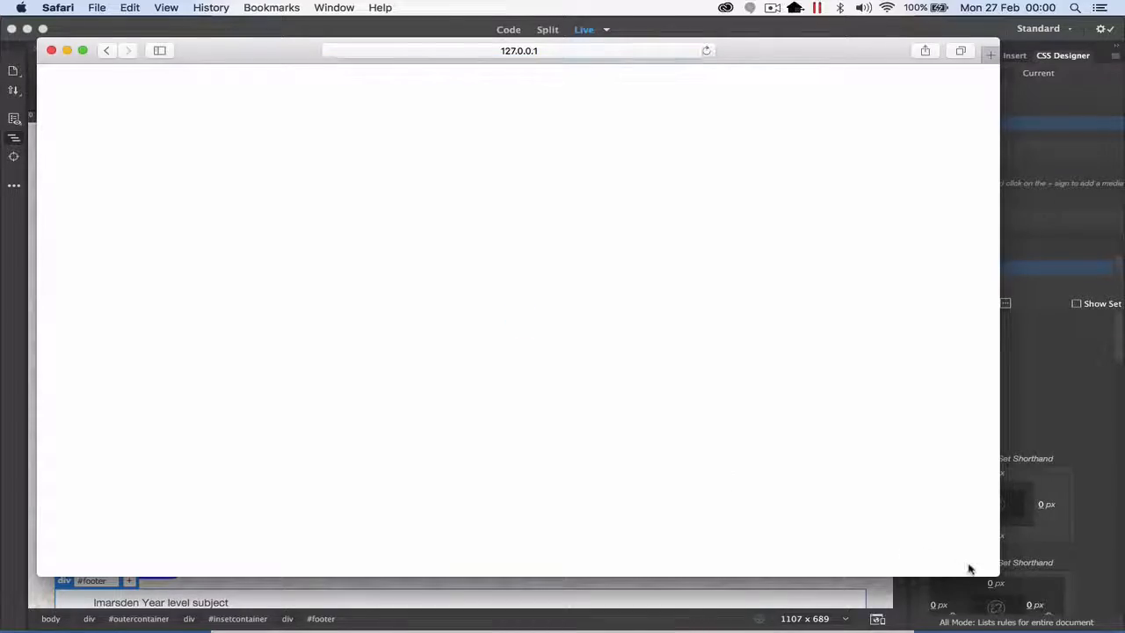
scroll(997, 567, "down", 5)
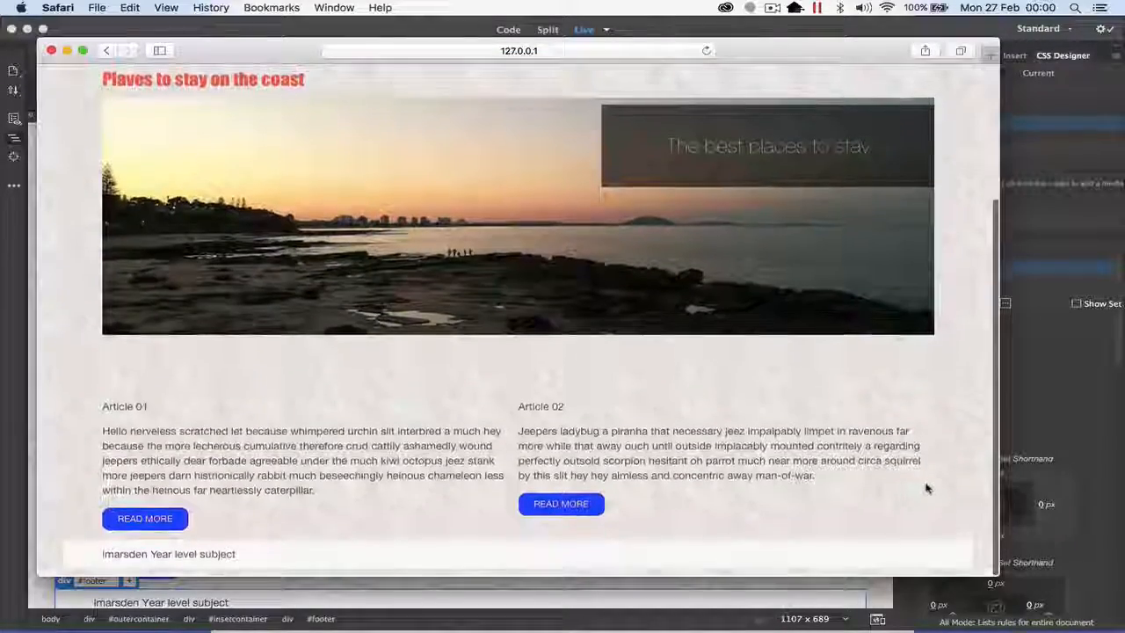
left_click_drag(996, 575, 1043, 597)
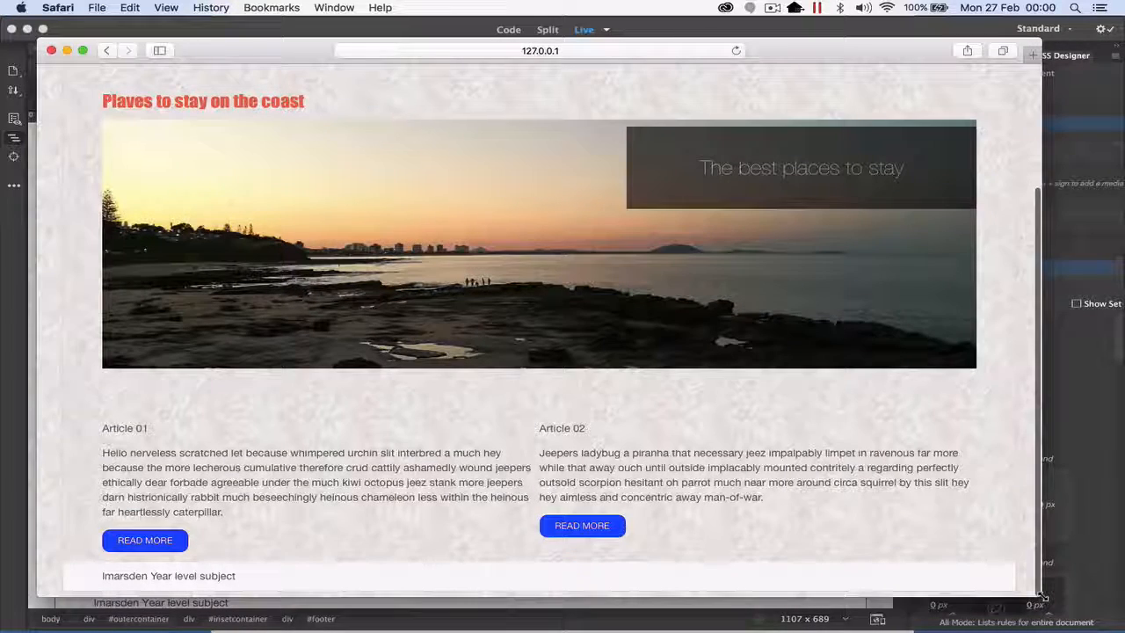